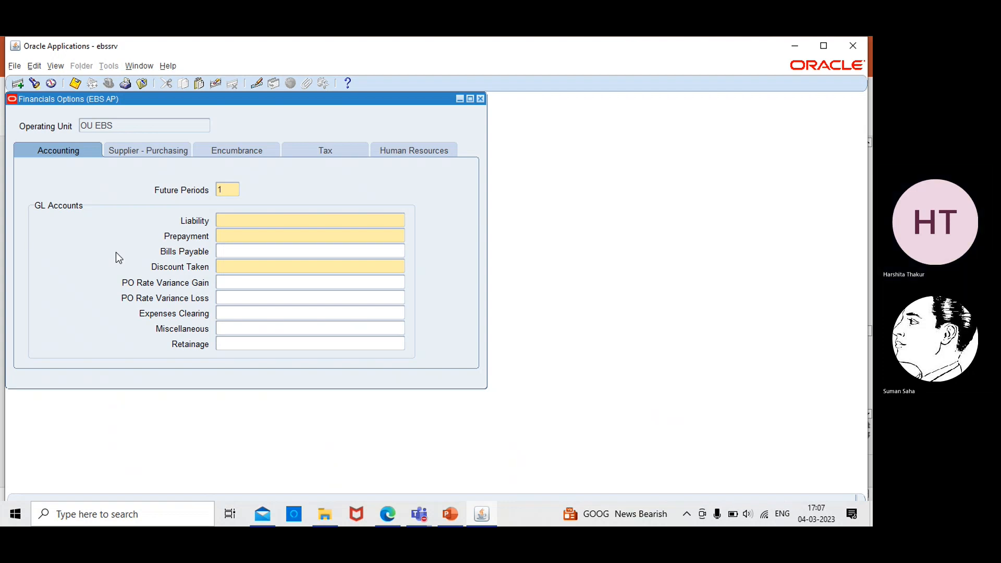
# Set the Liability GL account to company 10, department 000, account 2210 and IC 10
pyautogui.click(348, 218)
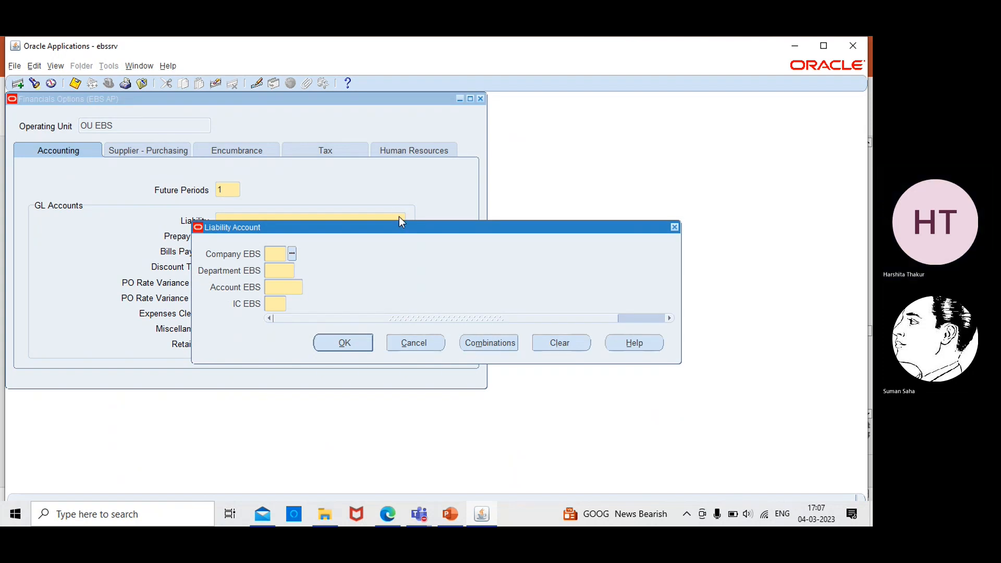
pyautogui.write('10')
pyautogui.press('Tab')
pyautogui.write('000')
pyautogui.press('Tab')
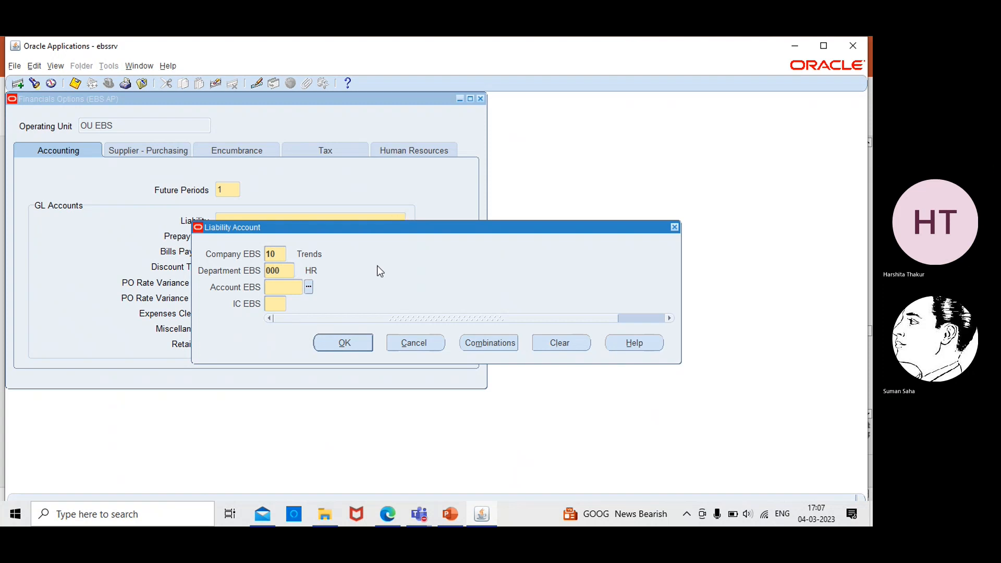
pyautogui.write('2210')
pyautogui.press('Tab')
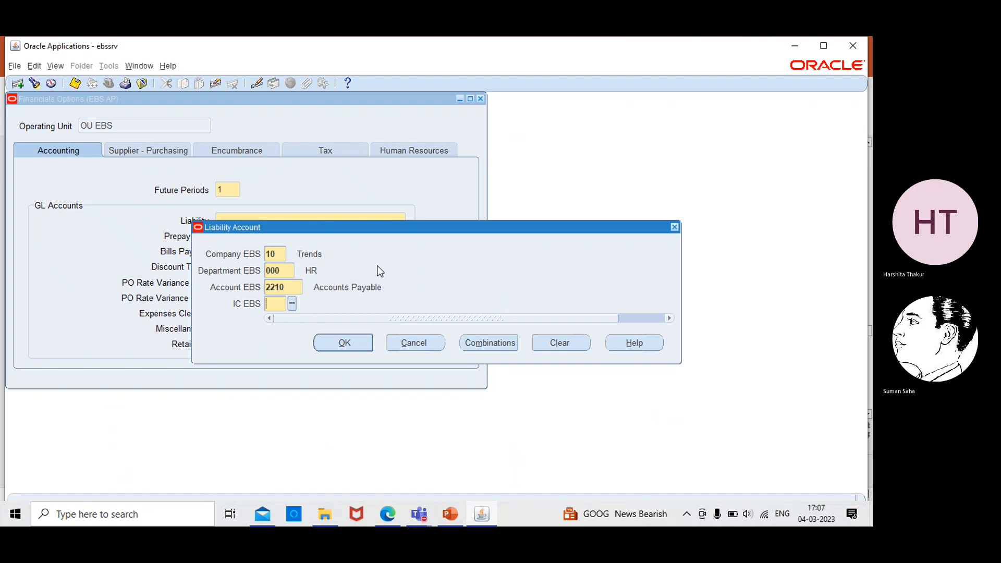
pyautogui.write('10')
pyautogui.press('Tab')
pyautogui.click(342, 336)
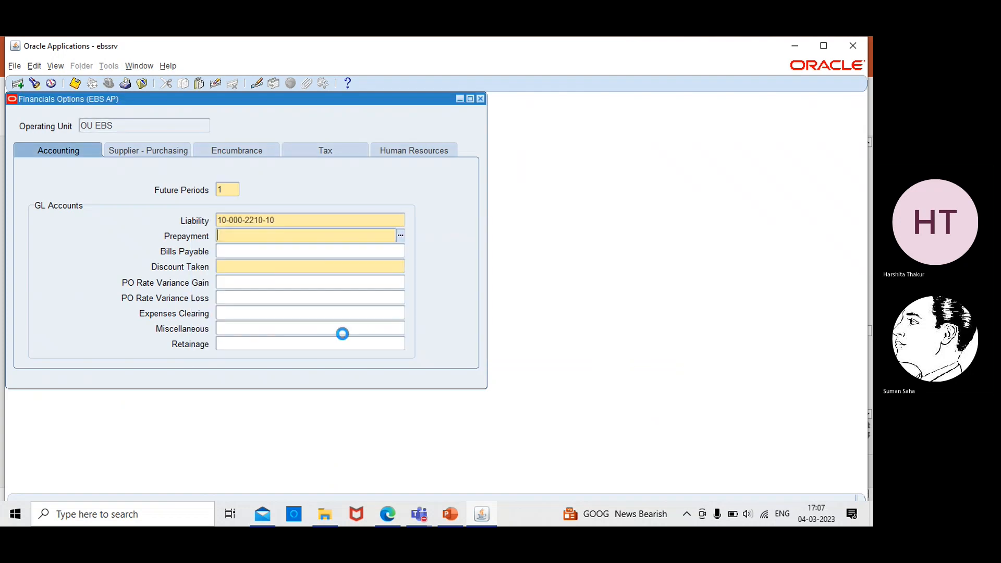
# Set the Prepayment GL account to company 10, department 000, account 1340 and IC 10
pyautogui.click(400, 235)
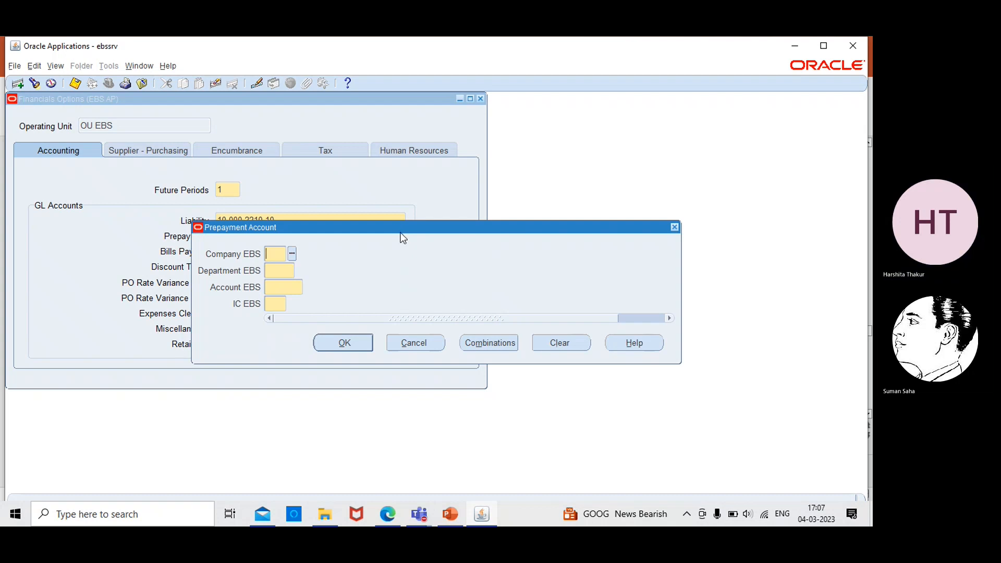
pyautogui.write('10')
pyautogui.press('Tab')
pyautogui.write('000')
pyautogui.press('Tab')
pyautogui.write('1340')
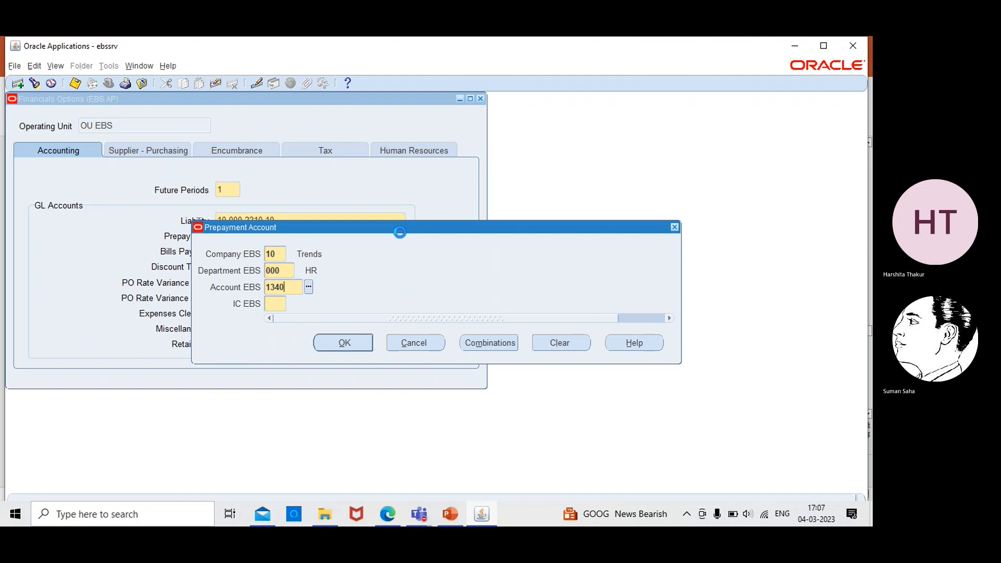
pyautogui.press('Tab')
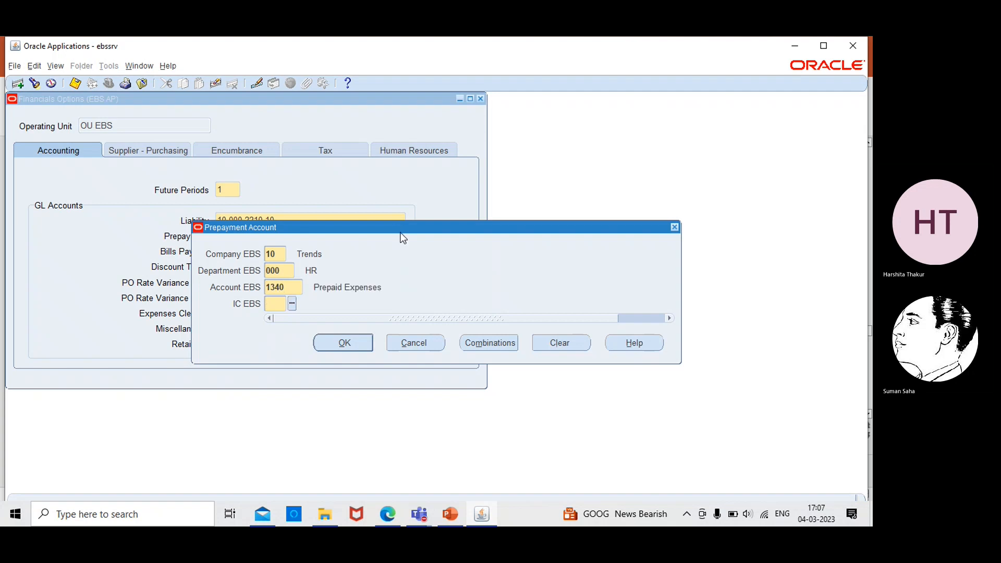
pyautogui.write('10')
pyautogui.press('Tab')
pyautogui.click(345, 342)
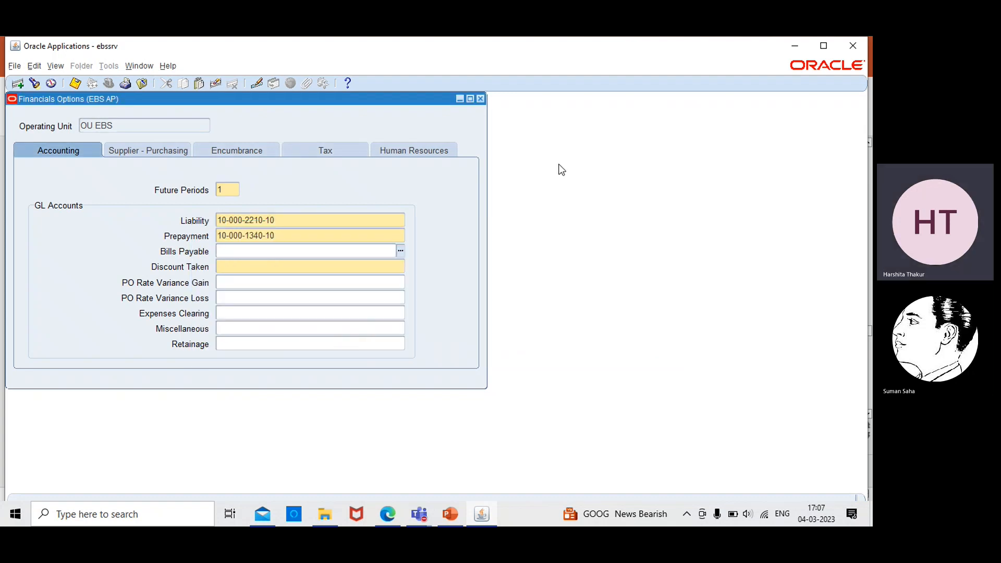
# Set the Bills Payable GL account to company 10, department 000, account 2580 and IC 10
pyautogui.click(399, 251)
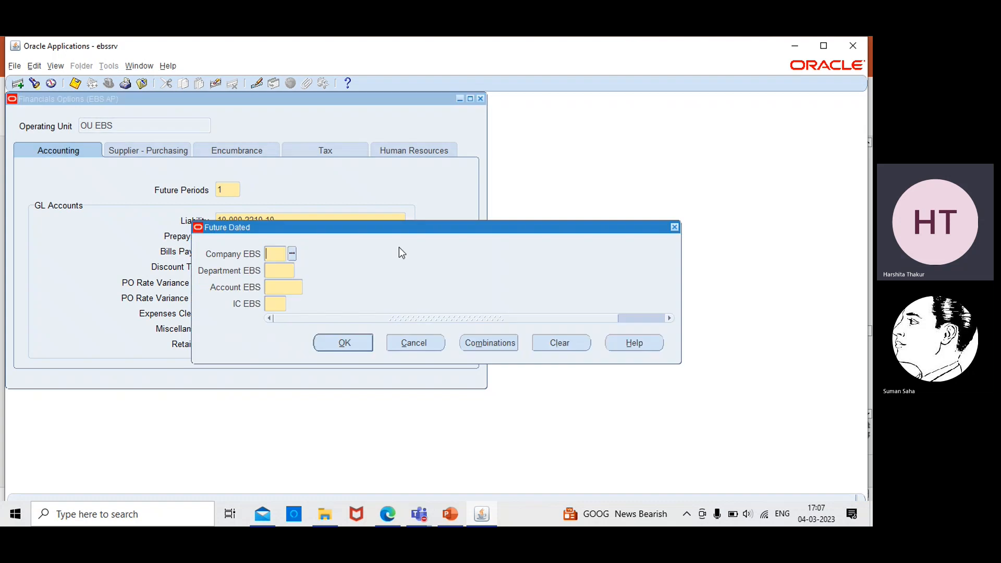
pyautogui.write('10')
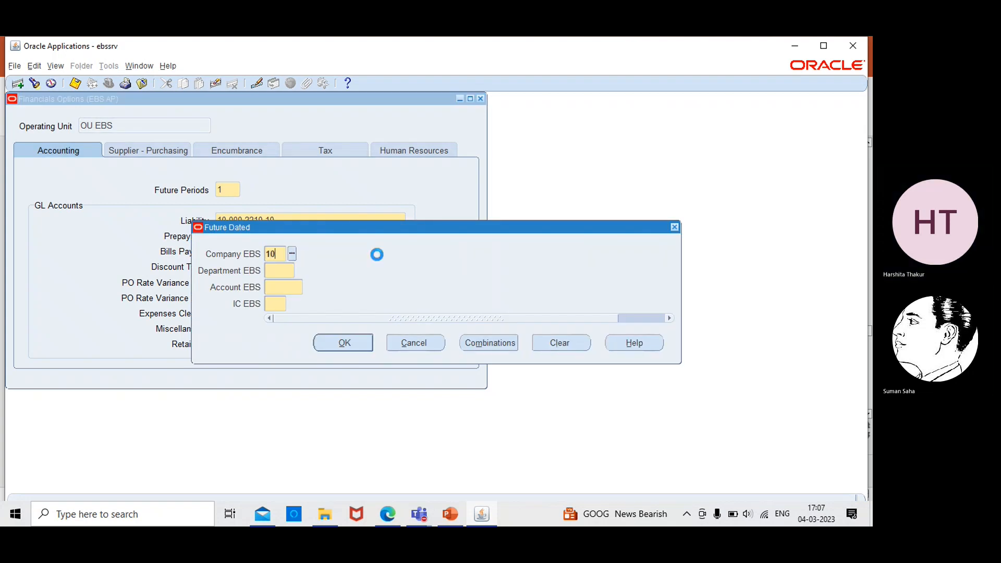
pyautogui.press('Tab')
pyautogui.write('000')
pyautogui.press('Tab')
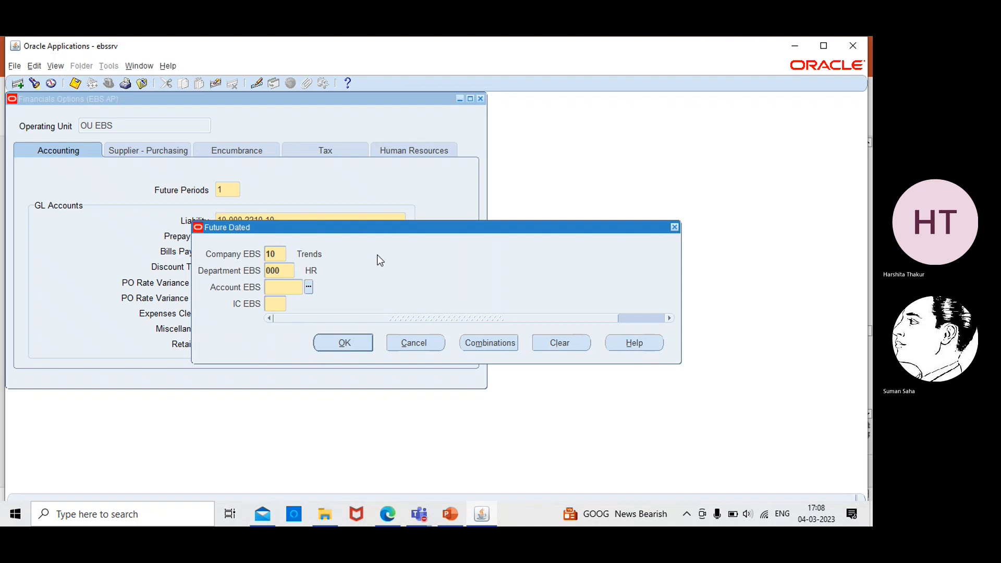
pyautogui.write('2580')
pyautogui.press('Tab')
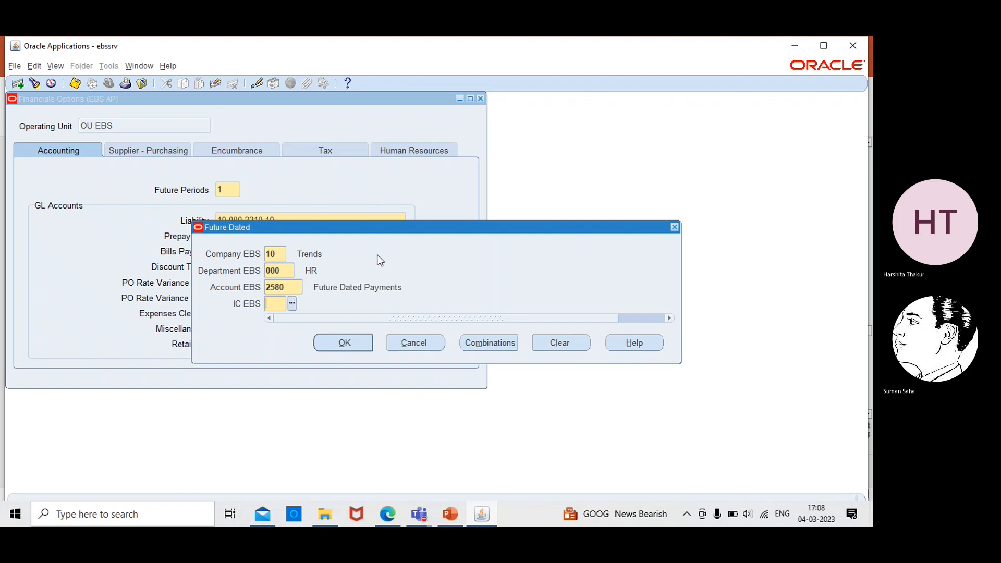
pyautogui.write('10')
pyautogui.press('Tab')
pyautogui.click(345, 342)
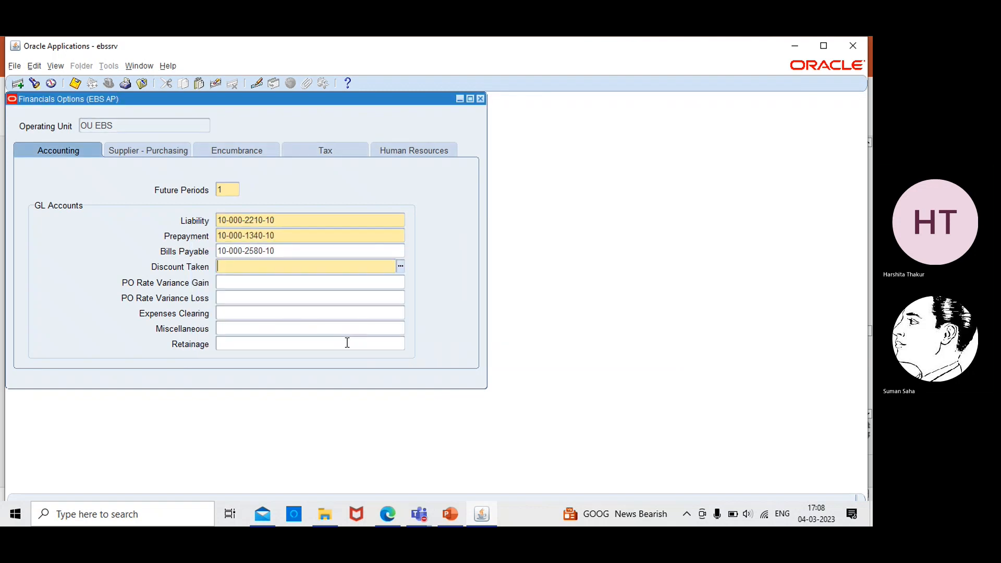
# Set the Discount Taken GL account to company 10, department 000, account 7825 and IC 10
pyautogui.click(401, 267)
pyautogui.write('10')
pyautogui.press('Tab')
pyautogui.write('000')
pyautogui.press('Tab')
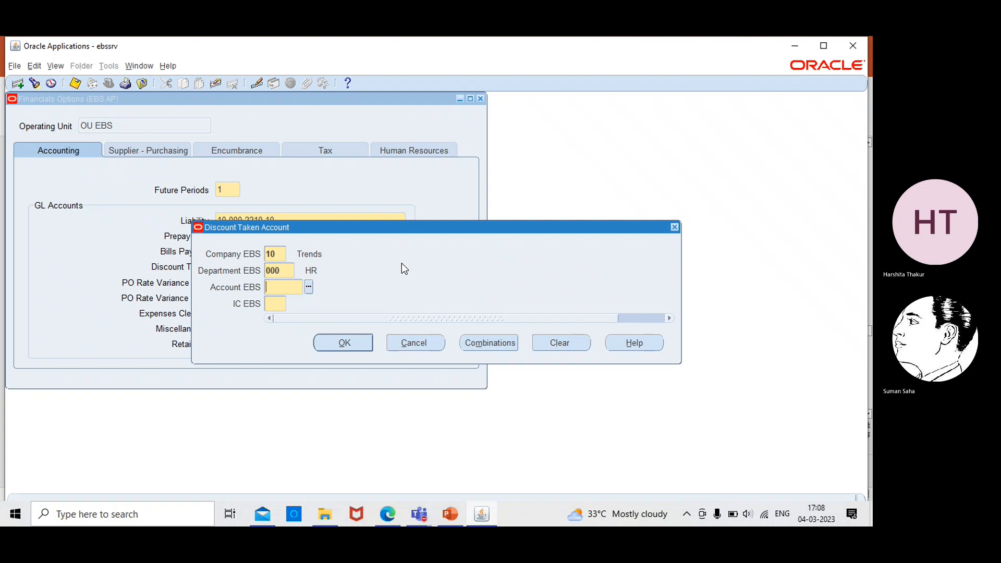
pyautogui.write('4825')
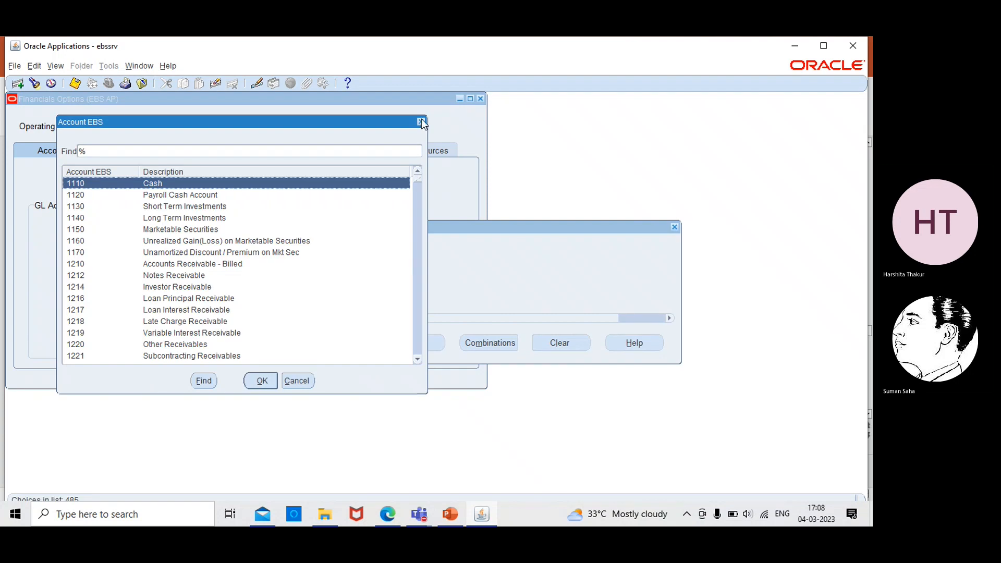
pyautogui.click(421, 122)
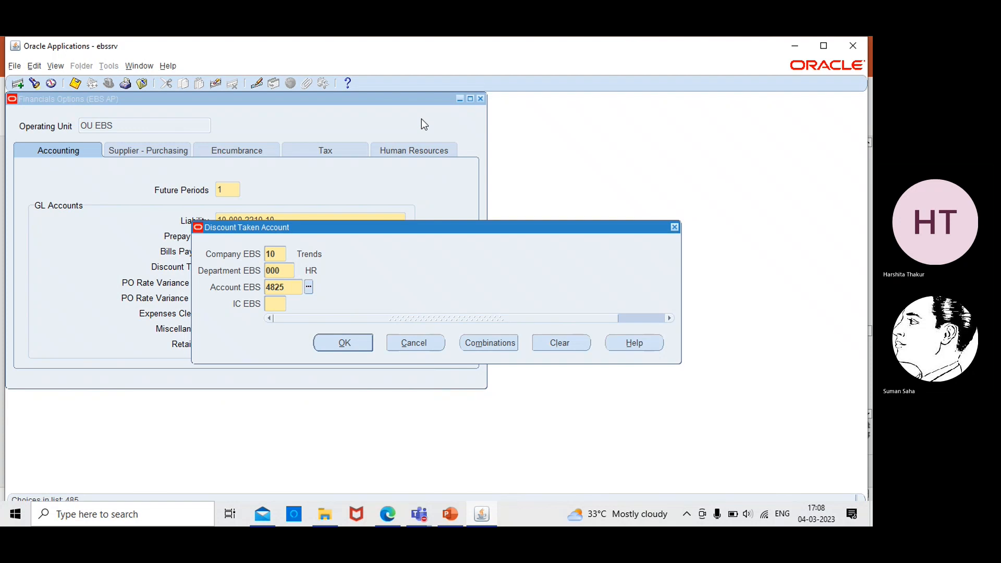
pyautogui.press('BackSpace')
pyautogui.write('7')
pyautogui.press('Tab')
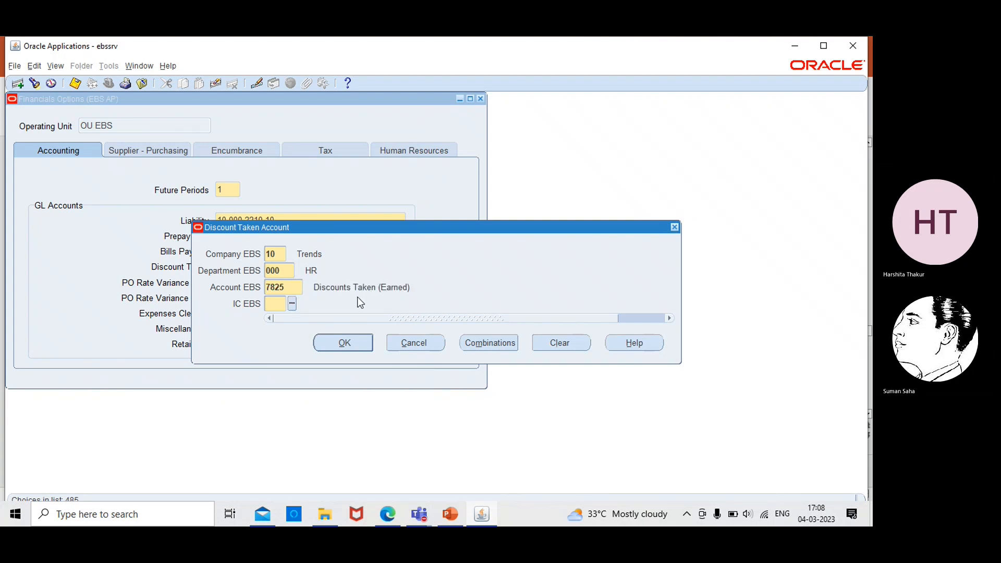
pyautogui.write('10')
pyautogui.press('Tab')
pyautogui.click(353, 344)
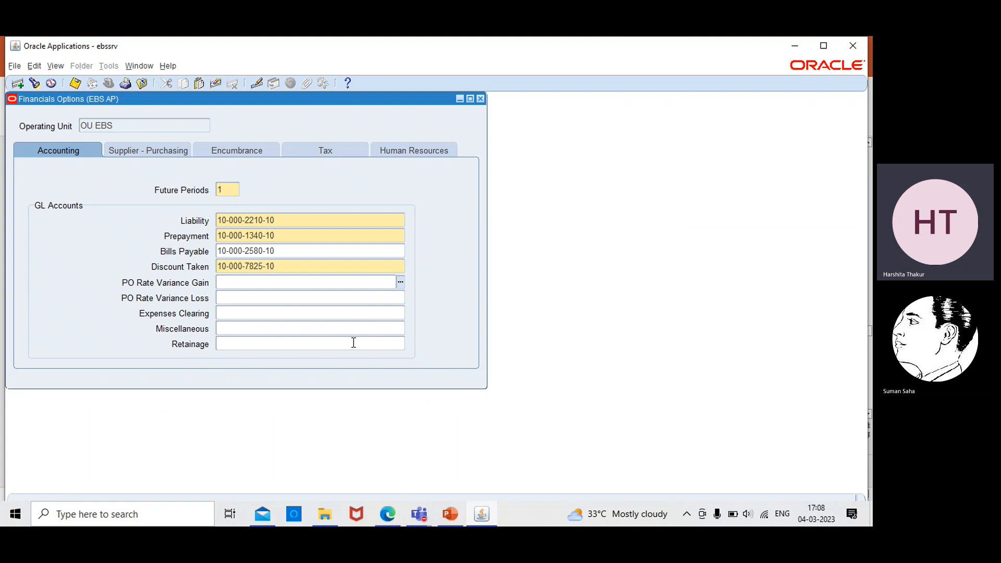
# Set the PO Rate Variance Gain account to company 10, department 000, account 7842 and IC 10
pyautogui.click(401, 282)
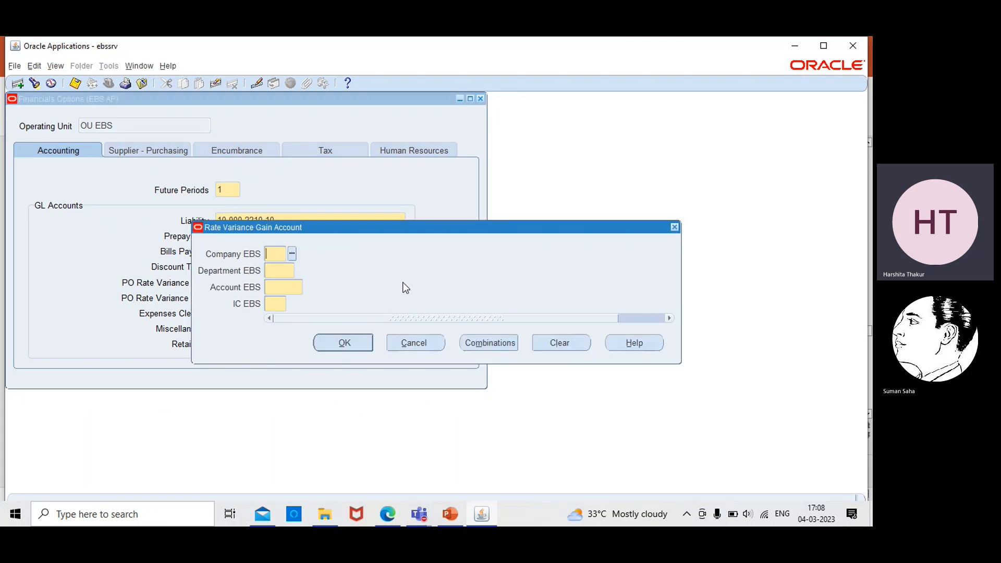
pyautogui.write('10')
pyautogui.press('Tab')
pyautogui.write('000')
pyautogui.press('Tab')
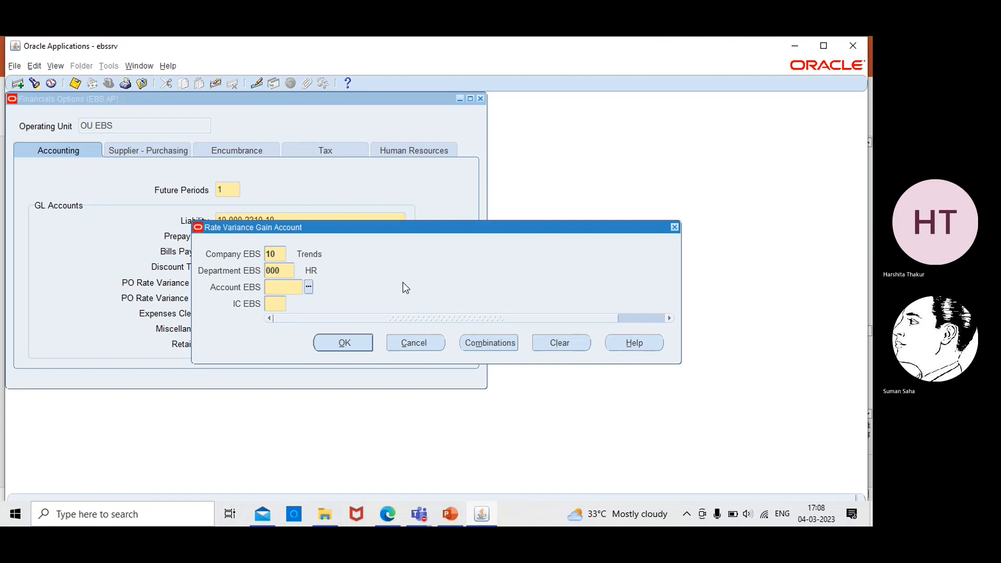
pyautogui.write('7842')
pyautogui.press('Tab')
pyautogui.write('10')
pyautogui.press('Tab')
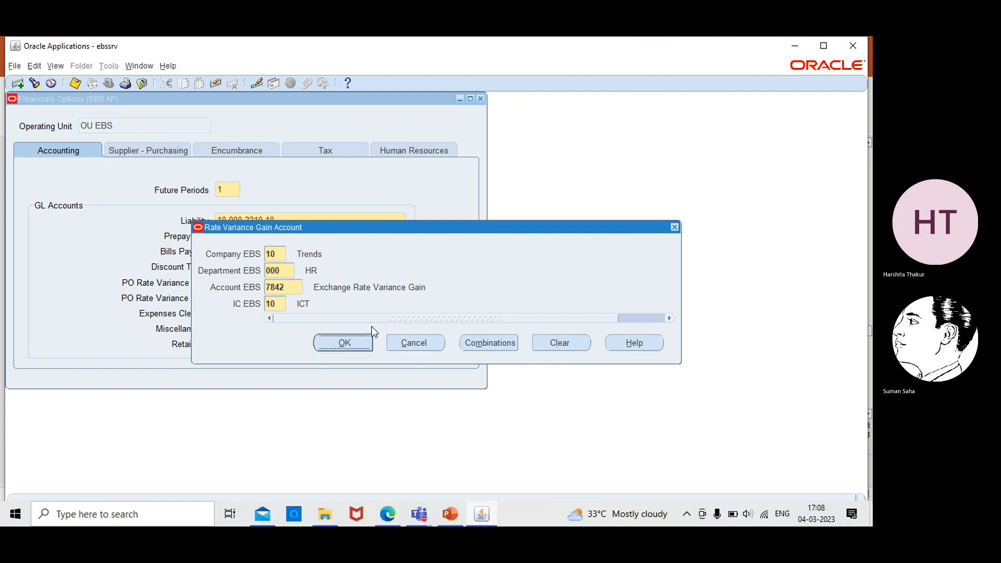
pyautogui.click(343, 343)
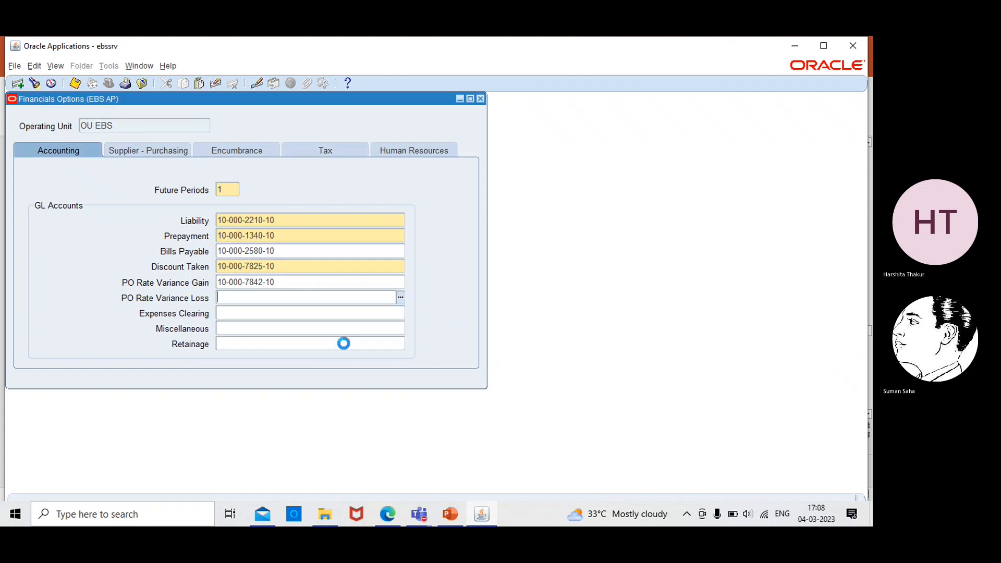
# Set the PO Rate Variance Loss account to company 10, department 000, account 7844 and IC 10
pyautogui.click(401, 297)
pyautogui.write('10')
pyautogui.press('Tab')
pyautogui.write('000')
pyautogui.press('Tab')
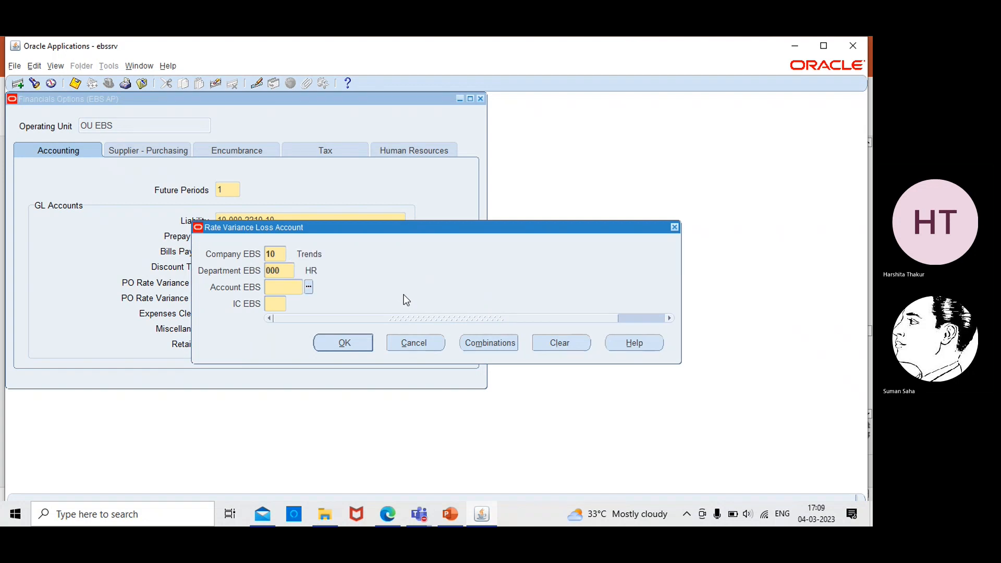
pyautogui.write('7844')
pyautogui.press('Tab')
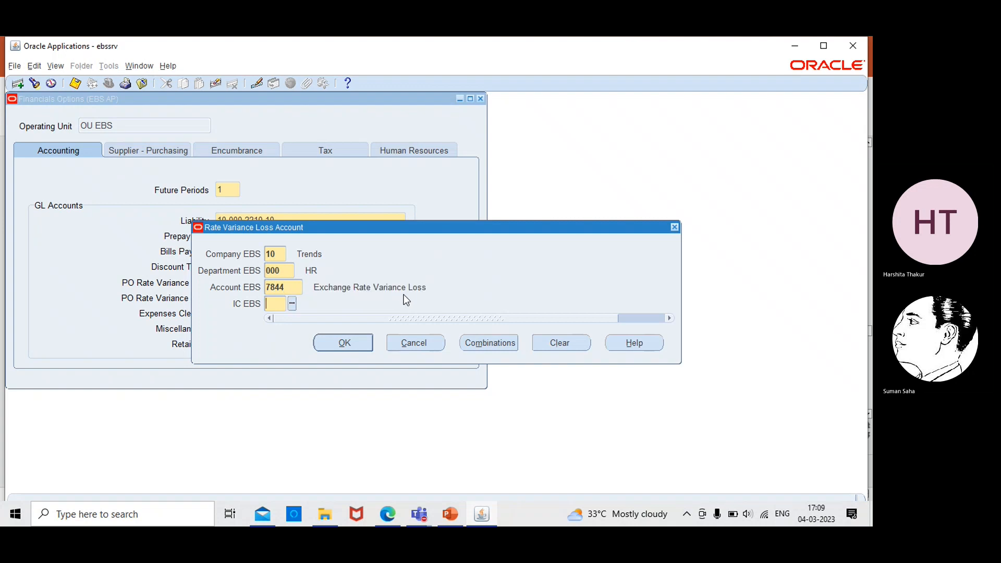
pyautogui.write('10')
pyautogui.press('Tab')
pyautogui.click(357, 345)
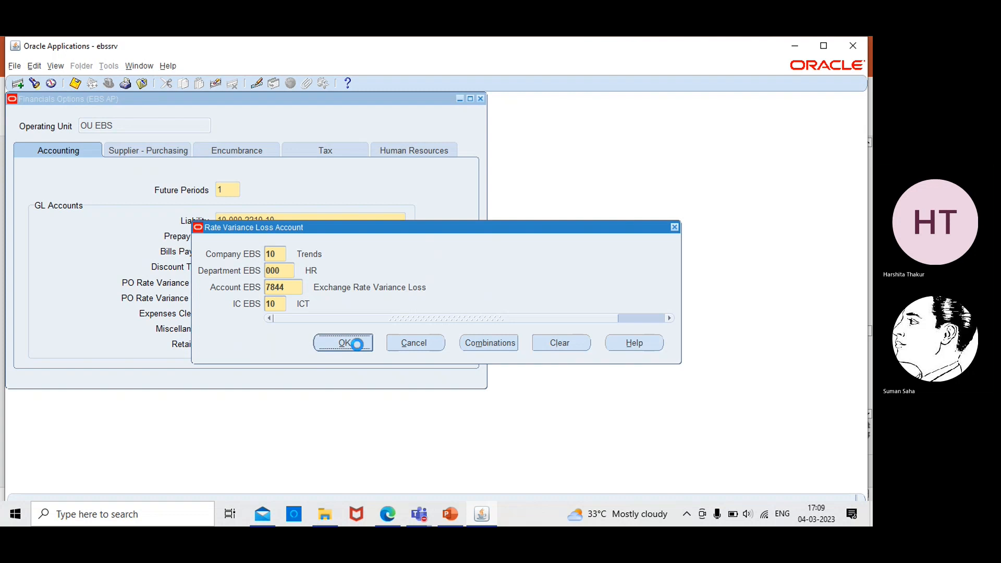
# Set the Retainage account to company 10, department 000, account 2210 and IC 10, and return to the Accounting options
pyautogui.click(379, 344)
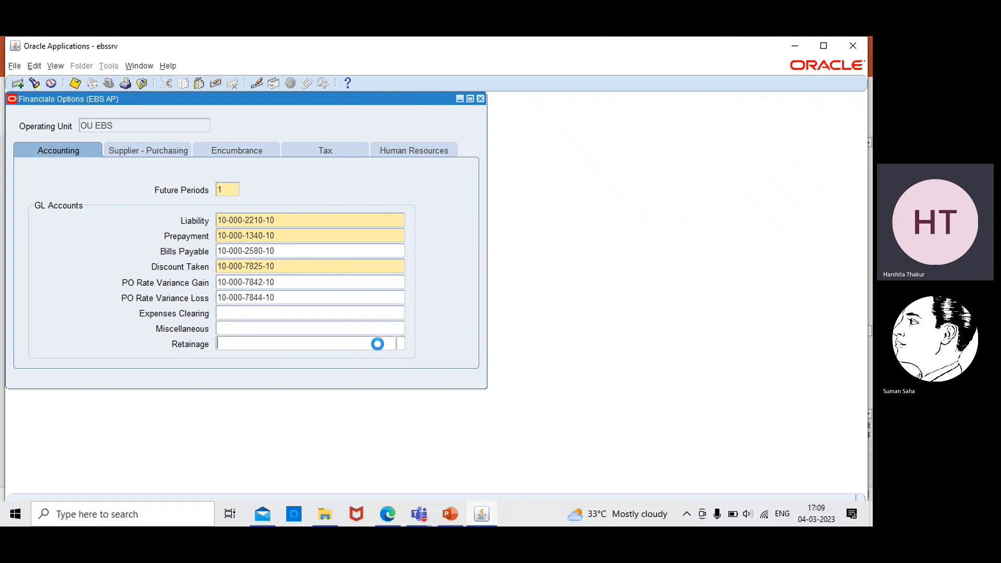
pyautogui.click(400, 343)
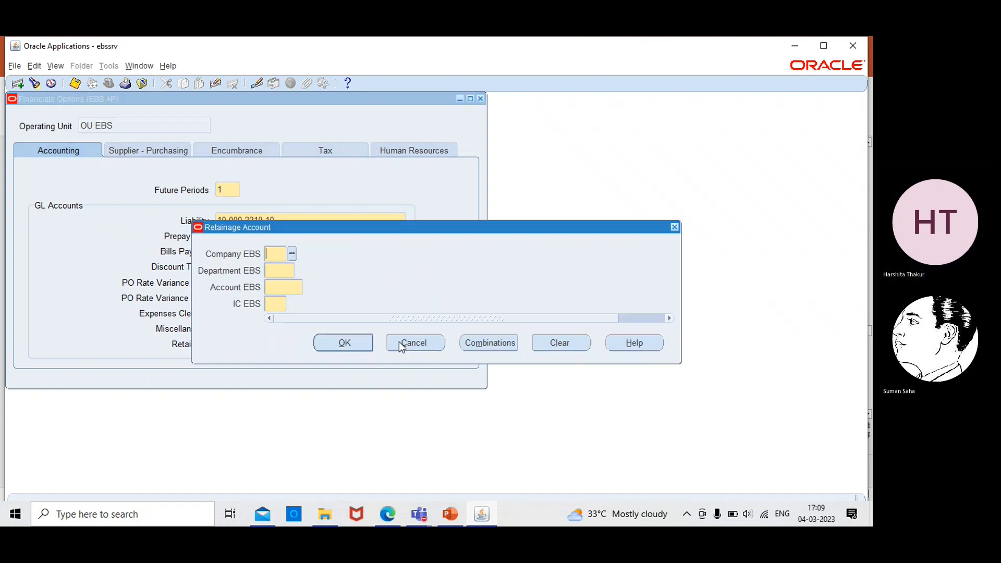
pyautogui.write('10')
pyautogui.press('Tab')
pyautogui.write('000')
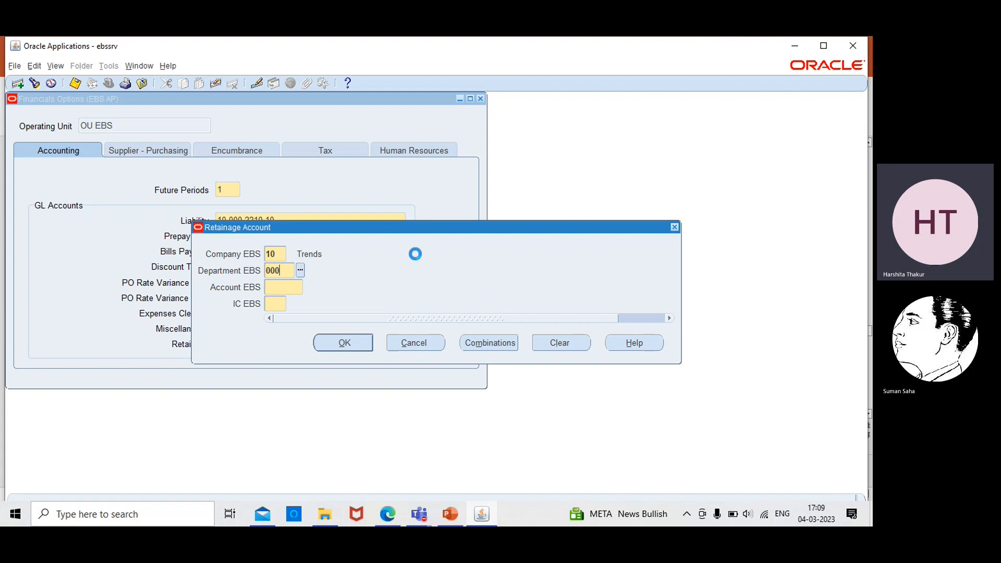
pyautogui.press('Tab')
pyautogui.write('2210')
pyautogui.press('Tab')
pyautogui.write('10')
pyautogui.press('Tab')
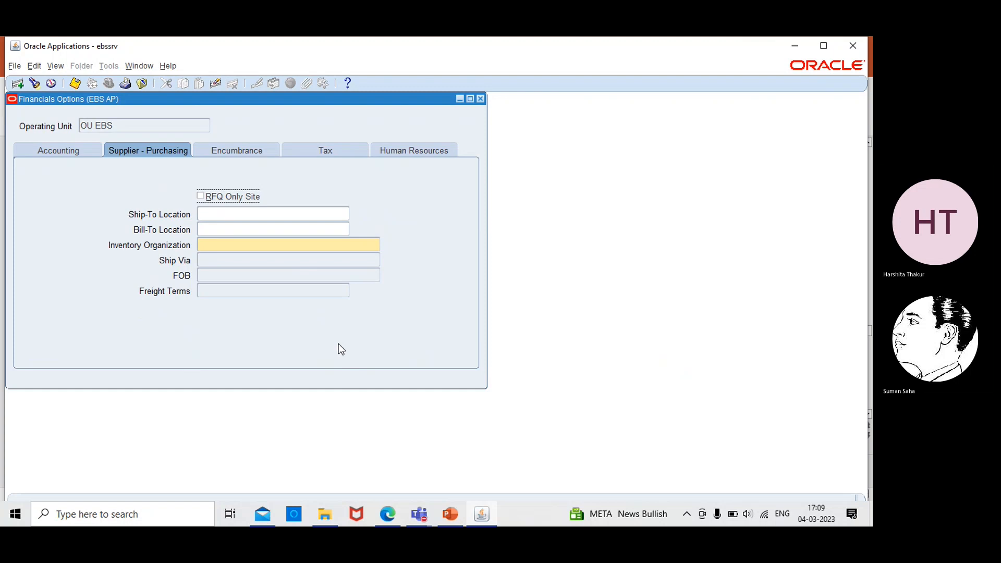
pyautogui.click(49, 149)
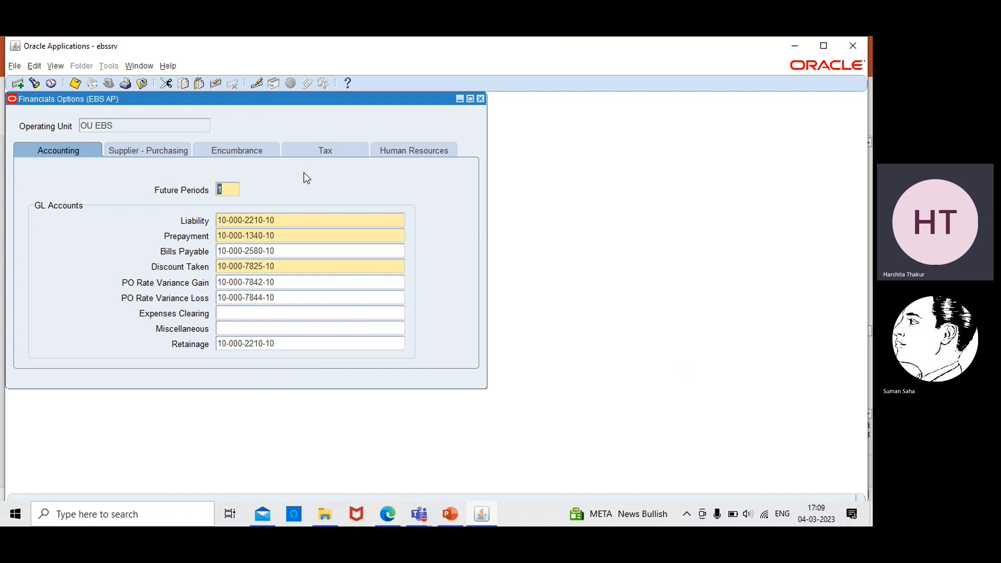
# Open the Supplier - Purchasing options and switch to PowerPoint to read the slide on supplier-purchasing financial options
pyautogui.click(148, 152)
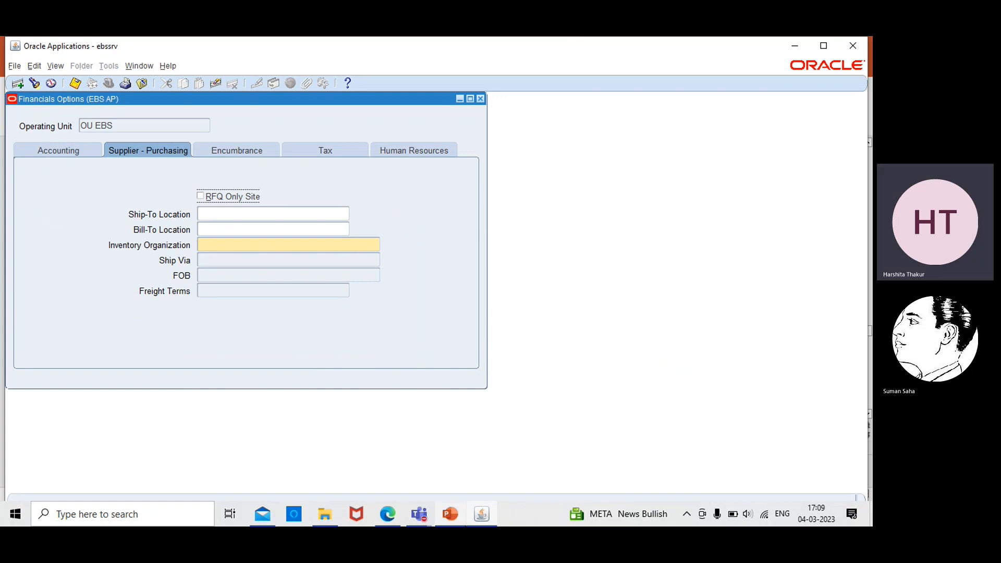
pyautogui.hotkey('alt', 'Tab')
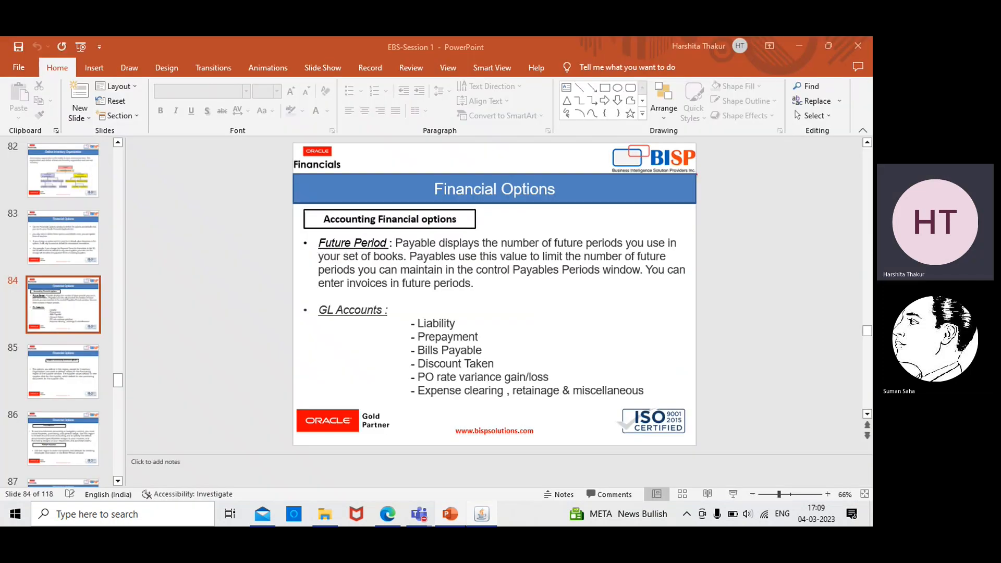
pyautogui.scroll(-1, 256, 333)
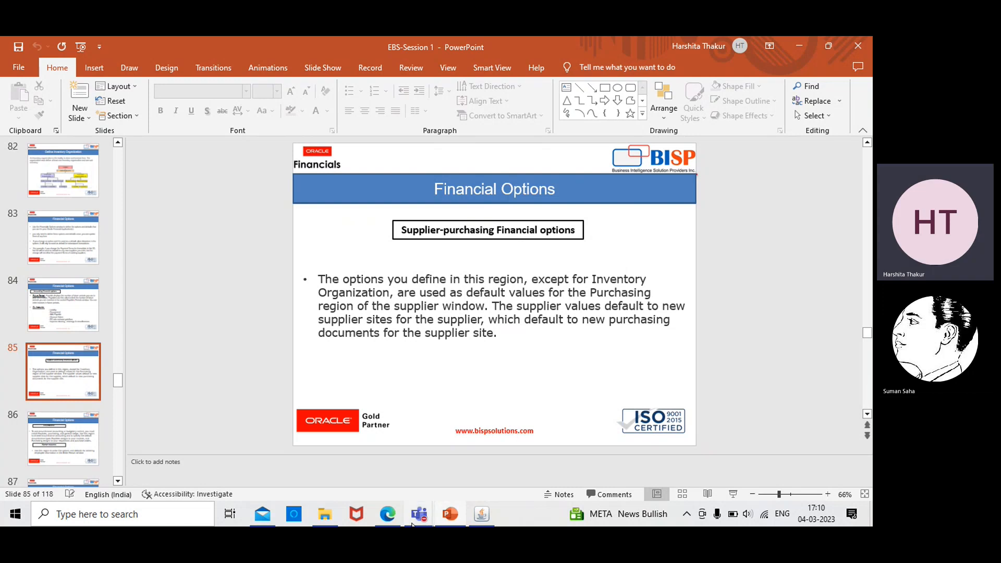
# Switch back to Oracle Applications and set the Inventory Organization to PPR - EBS INV ORG
pyautogui.click(474, 516)
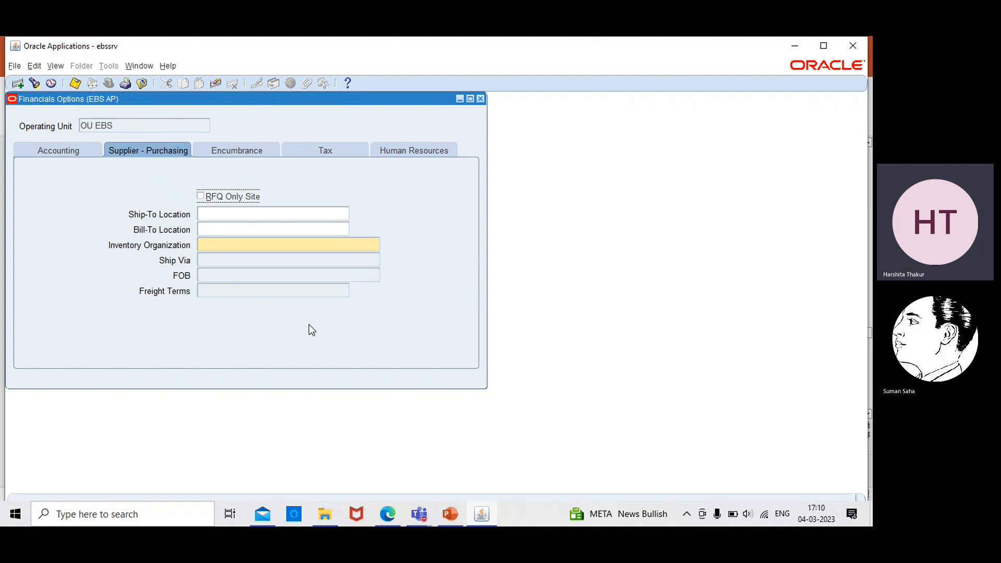
pyautogui.click(255, 243)
pyautogui.click(375, 244)
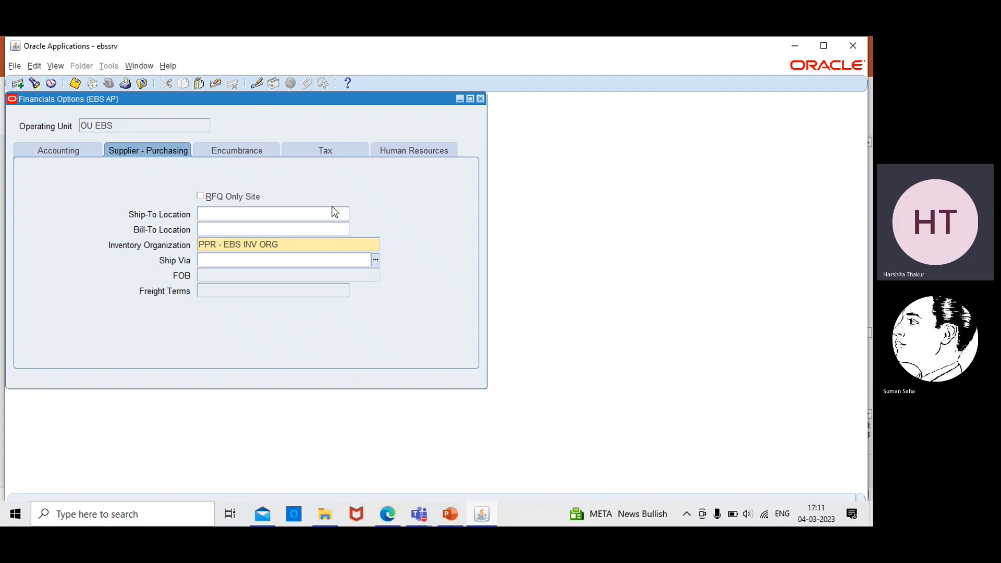
# Switch to PowerPoint and read the Financial Options slide on encumbrance and human resources
pyautogui.click(450, 514)
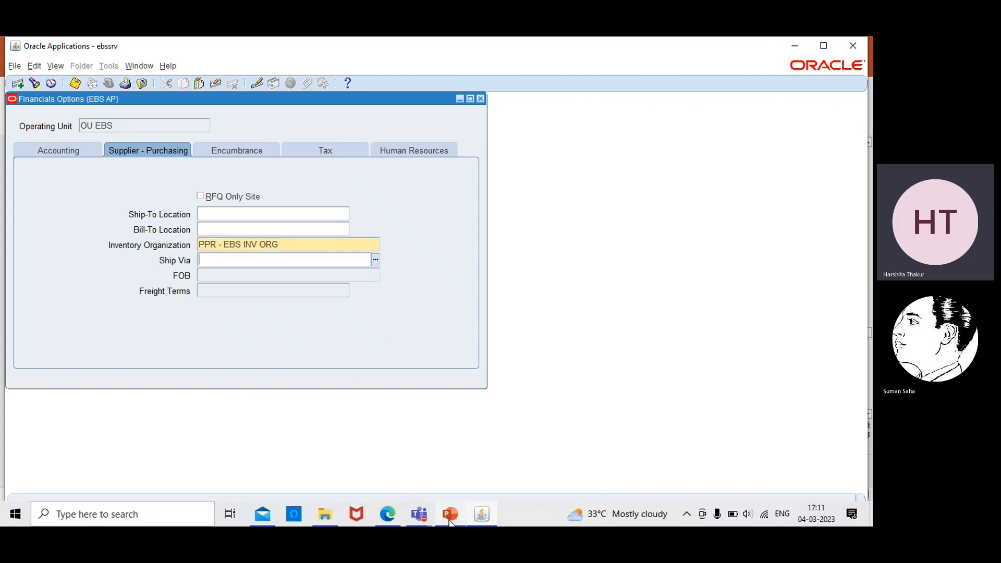
pyautogui.scroll(-1, 236, 359)
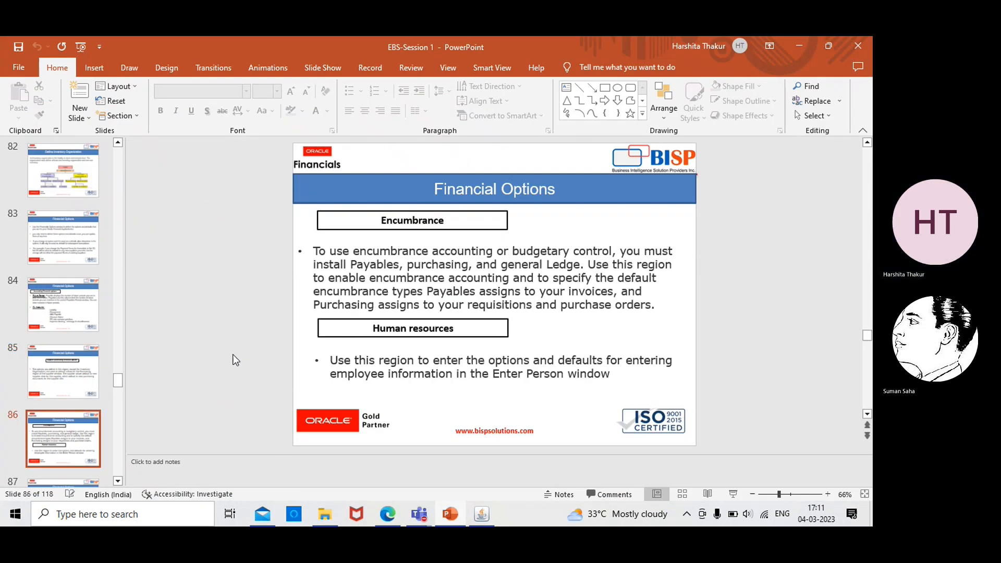
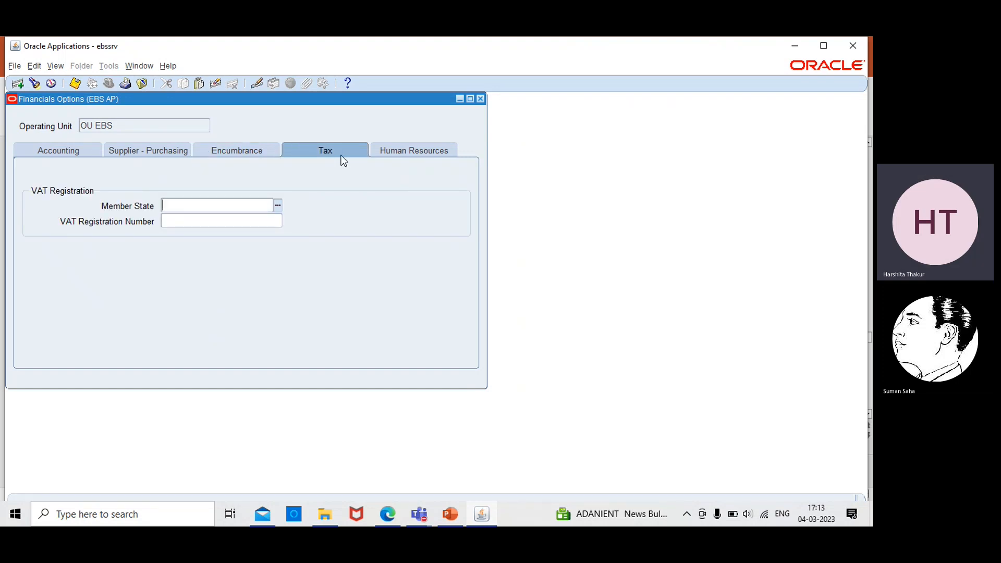
# Set the VAT registration Member State to United States in the Oracle Financials Options
pyautogui.click(276, 205)
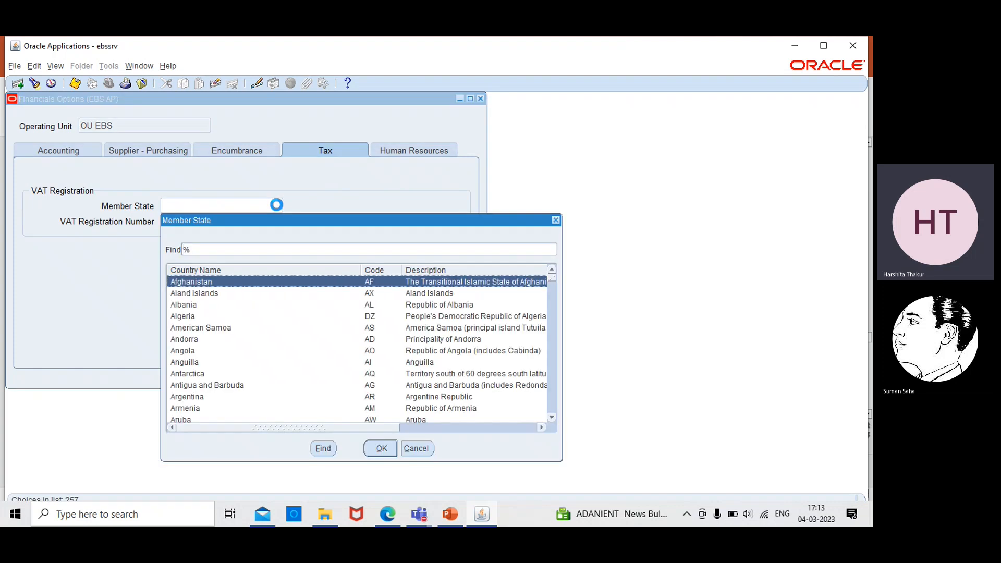
pyautogui.write('united state')
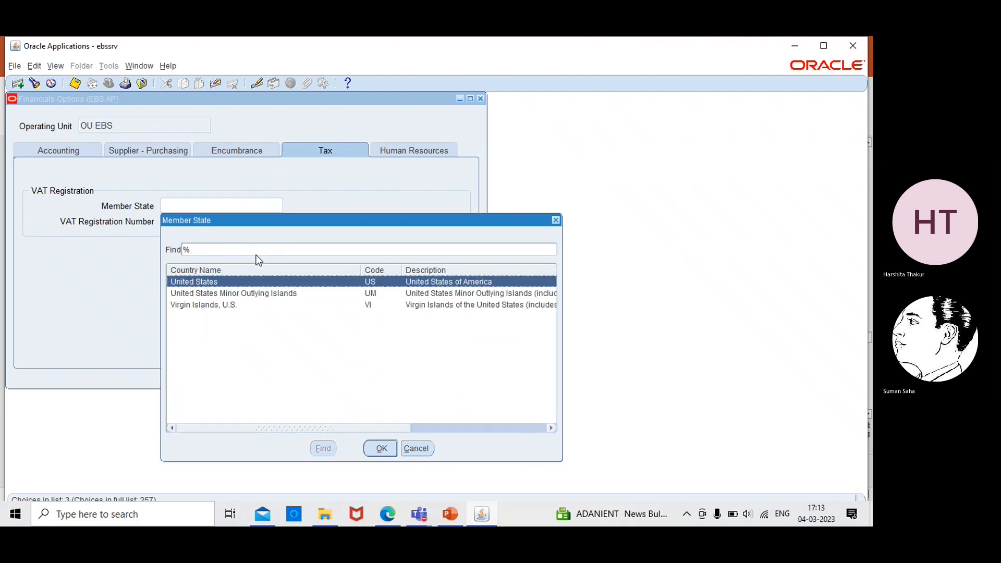
pyautogui.click(381, 449)
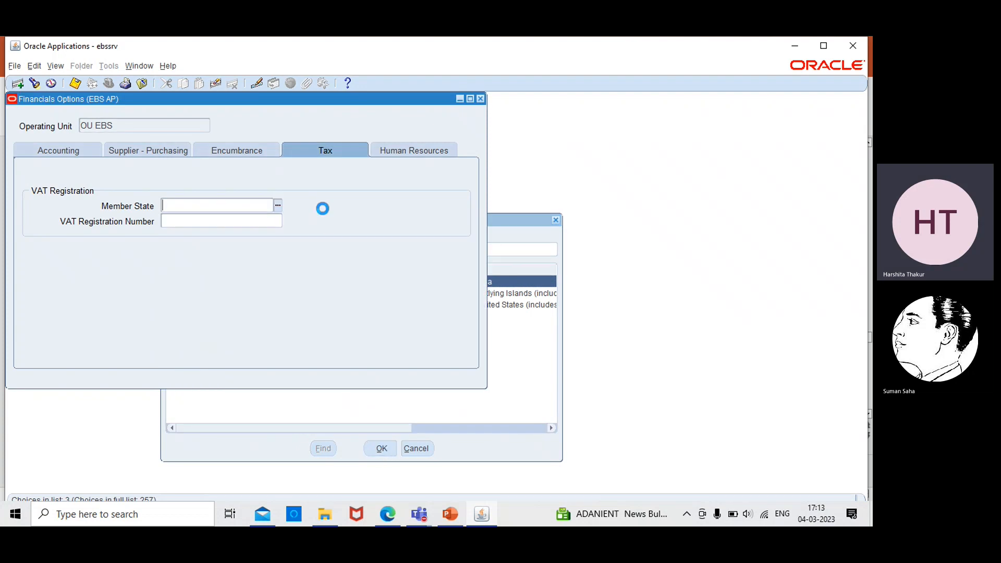
# In the Human Resources options, set the Expense Reimbursement Address to Office and enable Use Approval Hierarchies
pyautogui.click(426, 151)
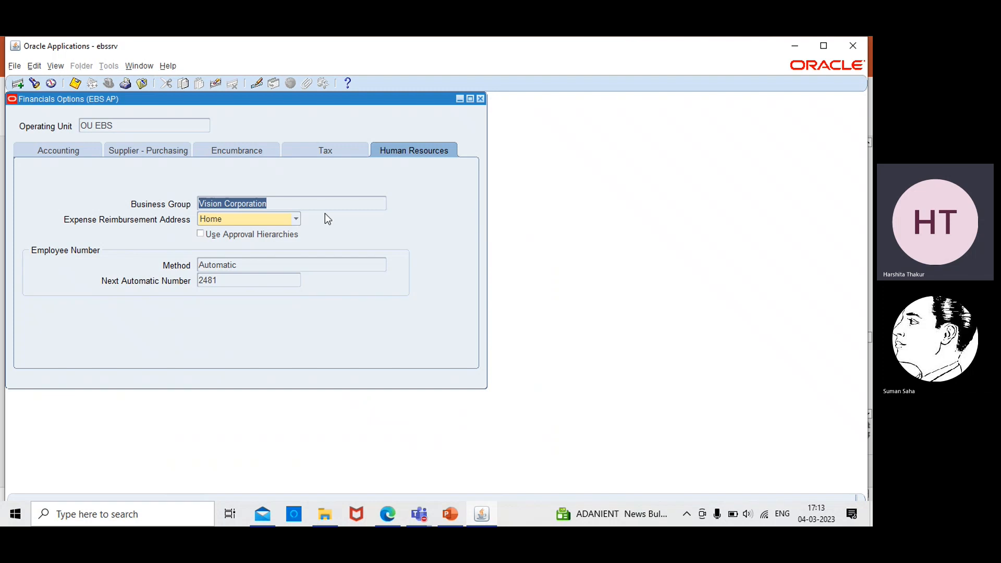
pyautogui.click(296, 217)
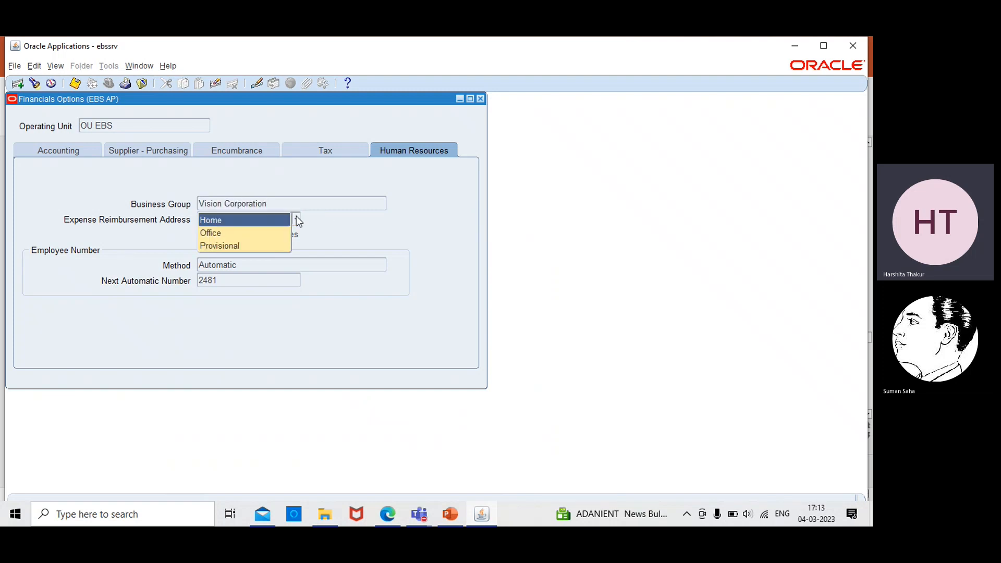
pyautogui.click(296, 217)
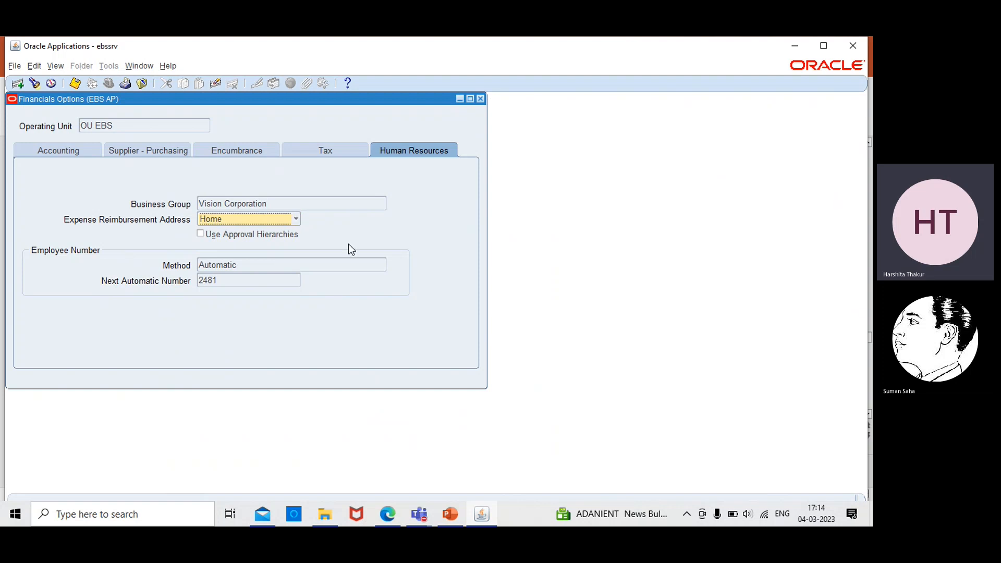
pyautogui.click(295, 220)
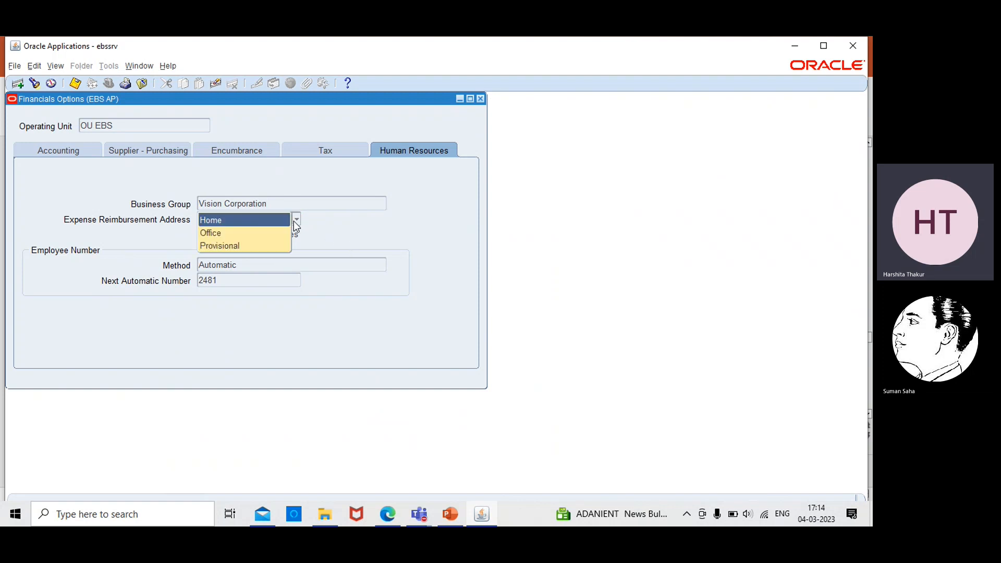
pyautogui.click(269, 234)
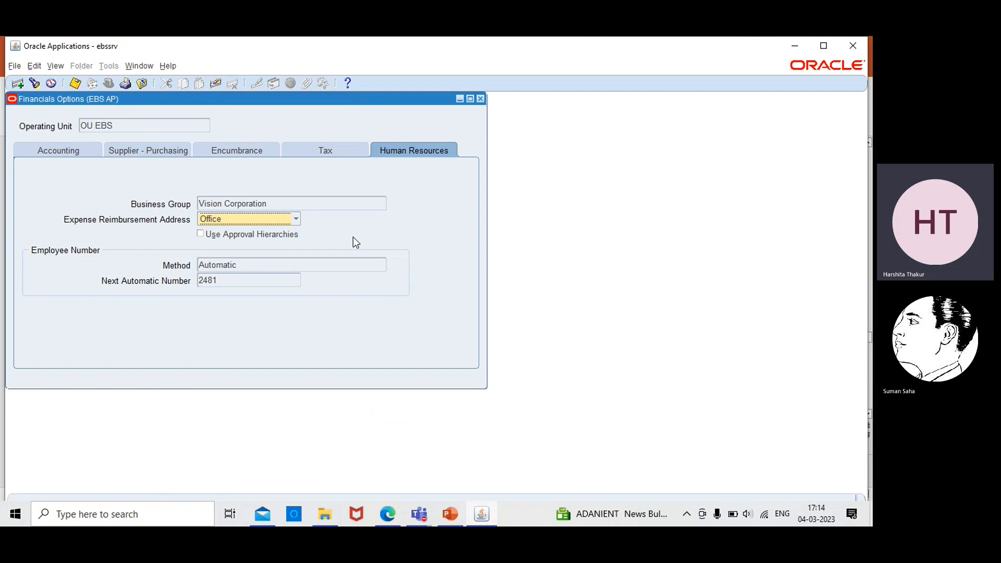
pyautogui.click(200, 233)
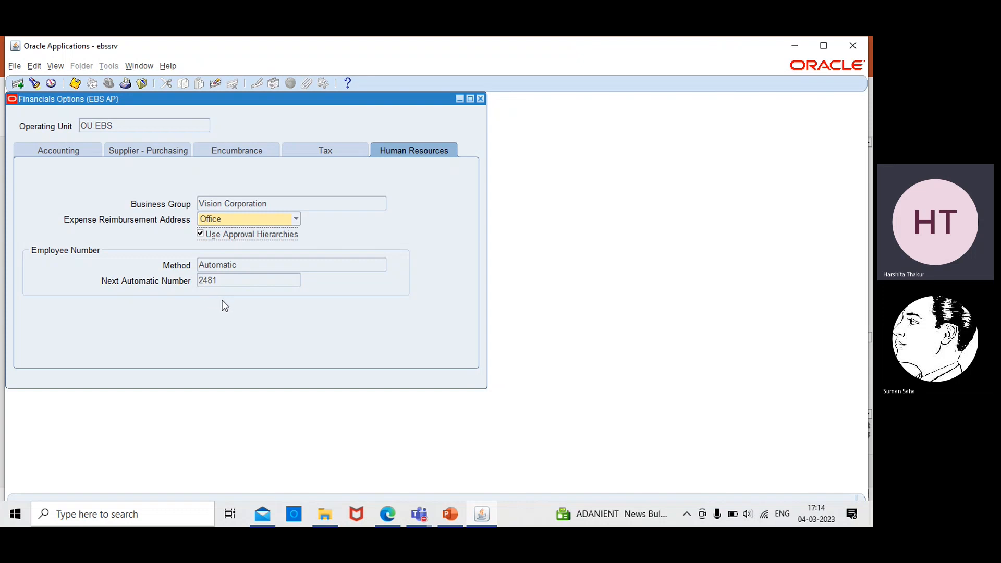
pyautogui.click(307, 270)
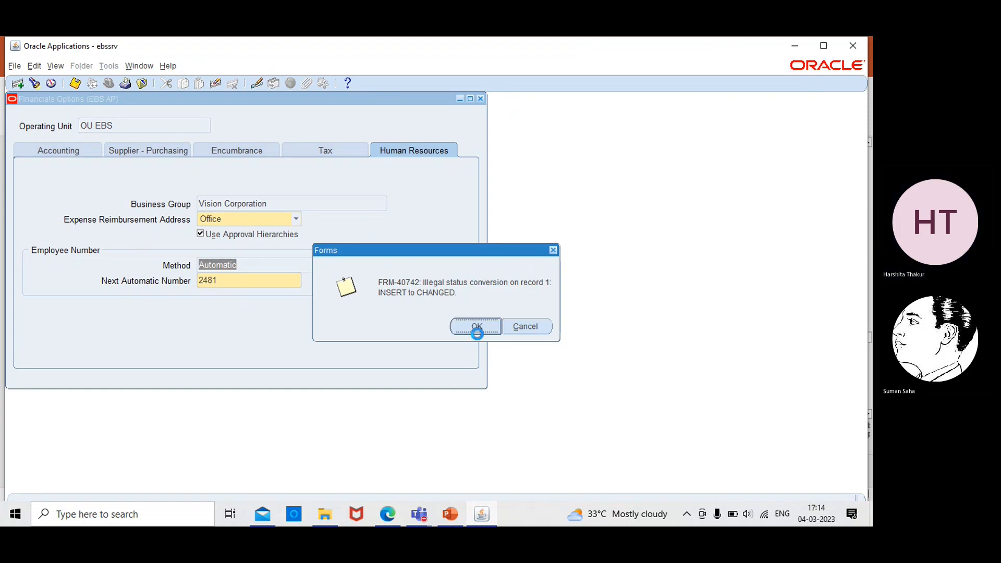
# Save the Financials Options record and close its window
pyautogui.click(476, 328)
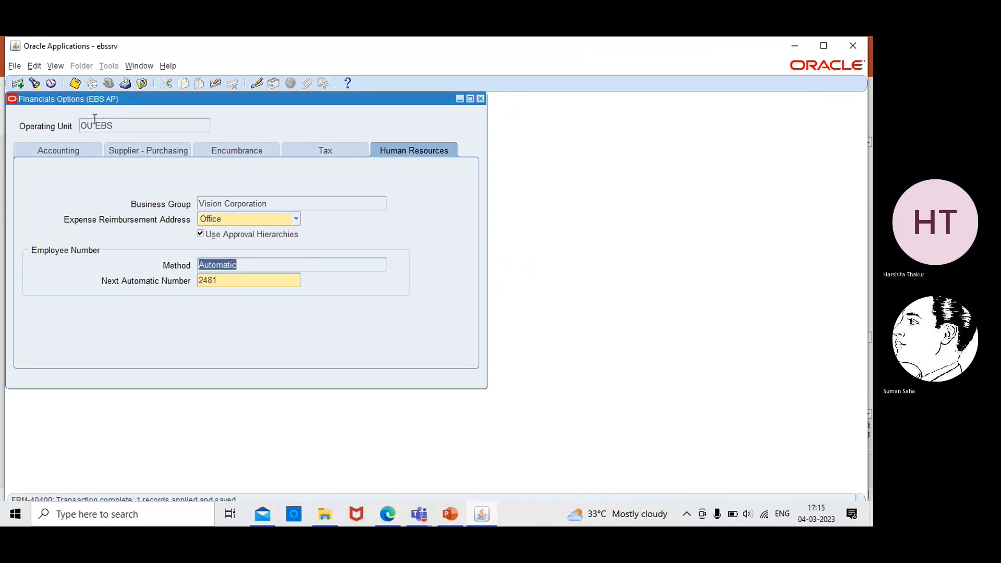
pyautogui.click(75, 90)
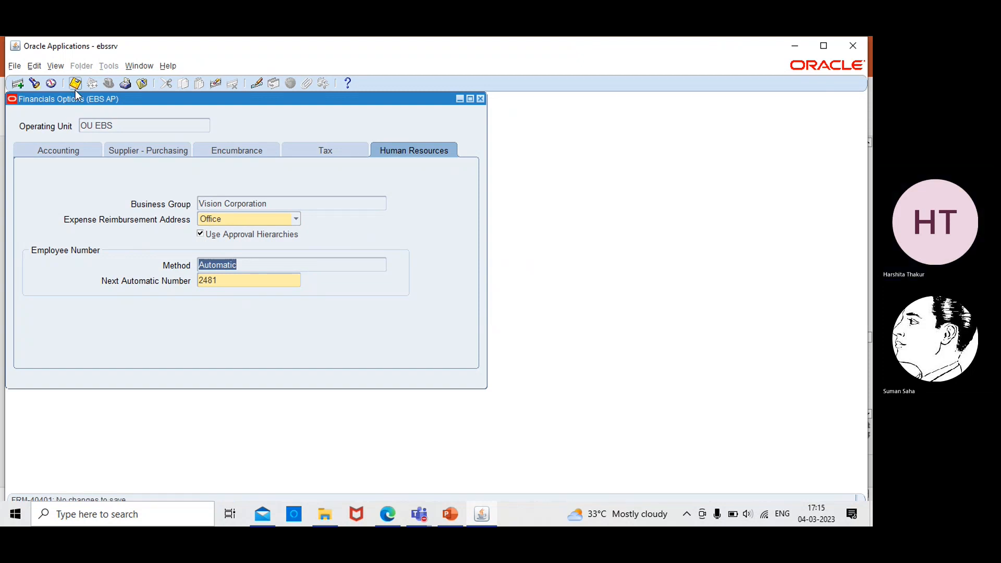
pyautogui.click(480, 99)
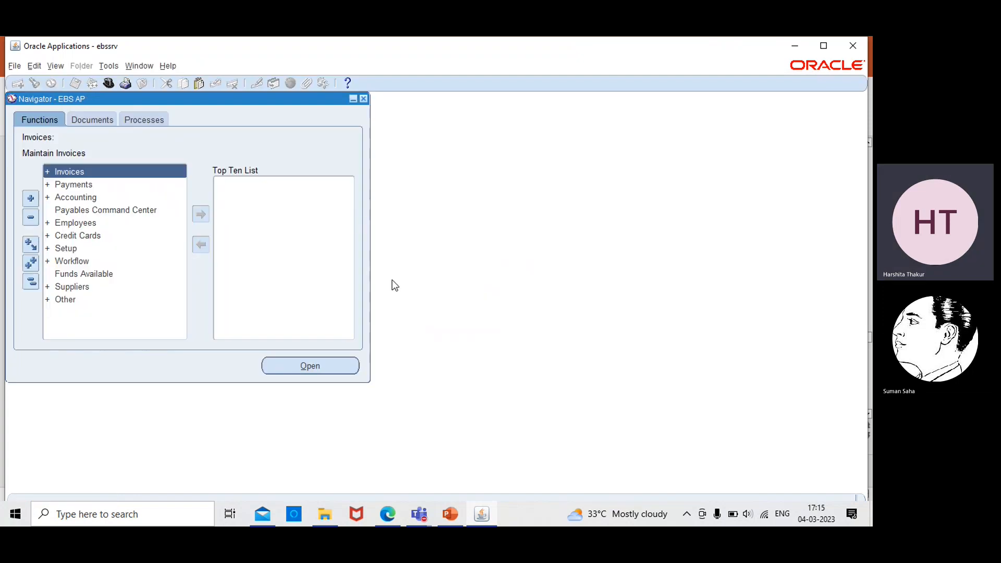
# Switch to PowerPoint and read the slides on tax financial options and the types of Payables options
pyautogui.click(450, 515)
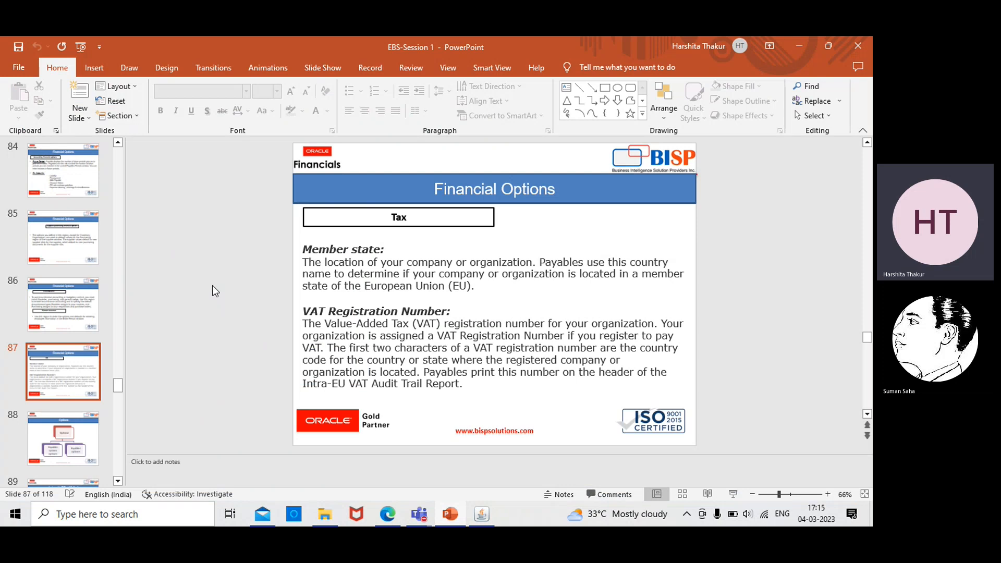
pyautogui.scroll(-1, 212, 286)
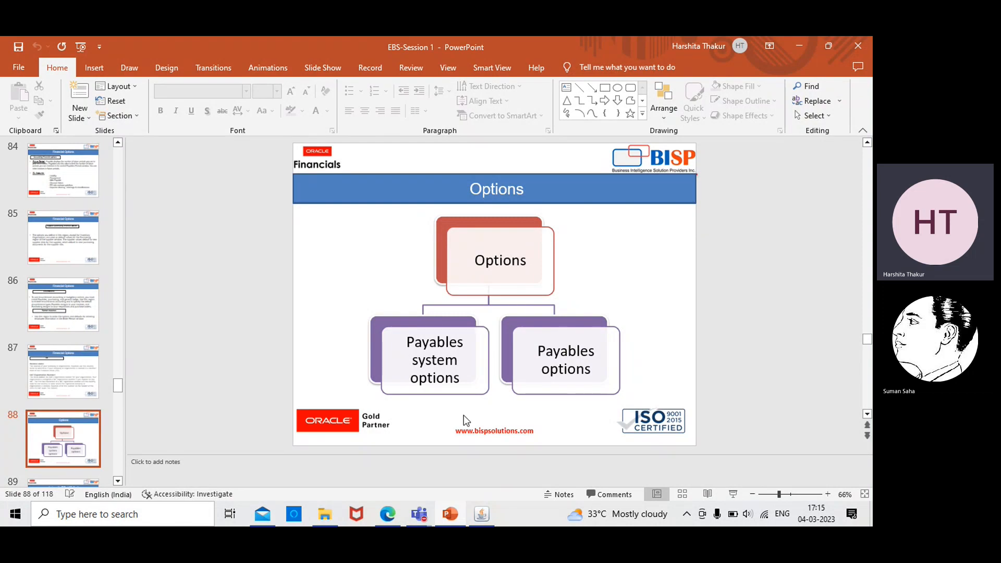
# Switch back to Oracle Applications and open Payables System Setup from the Options group under Setup
pyautogui.click(481, 516)
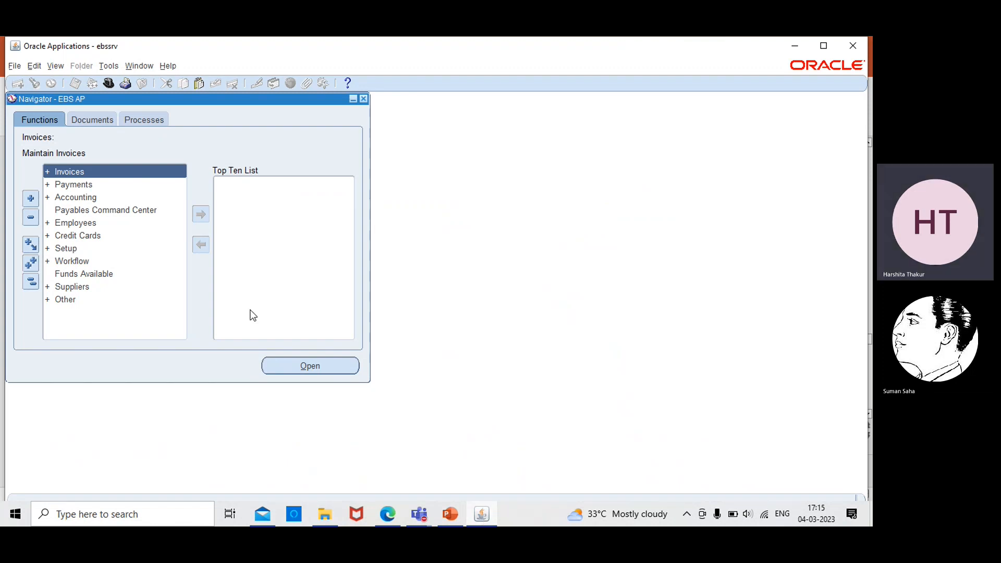
pyautogui.click(65, 247)
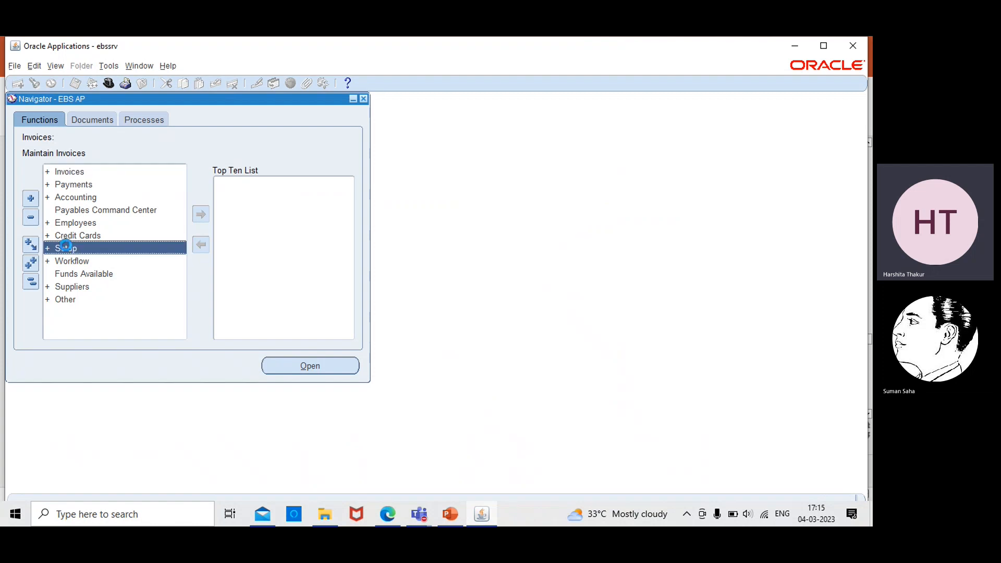
pyautogui.doubleClick(66, 247)
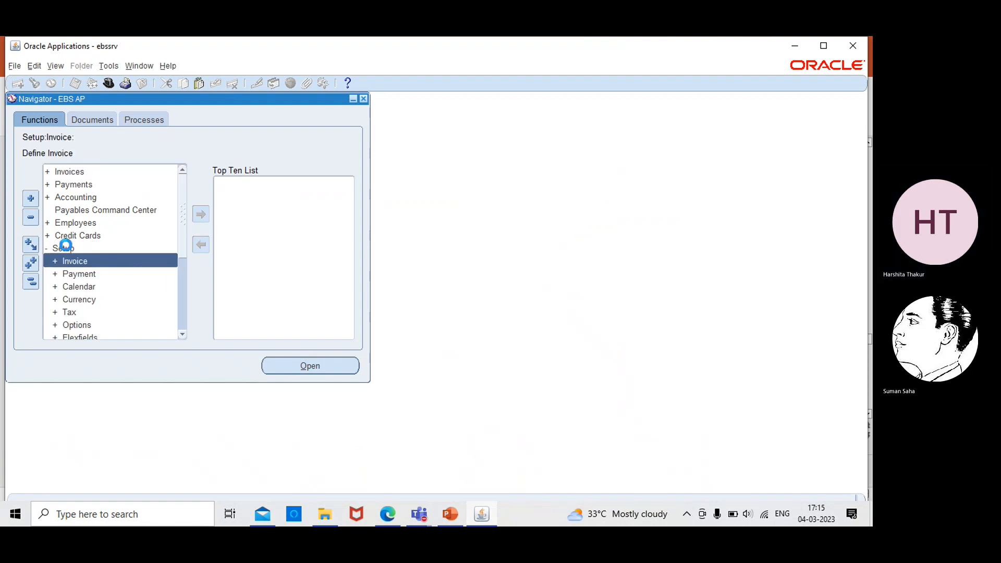
pyautogui.click(78, 324)
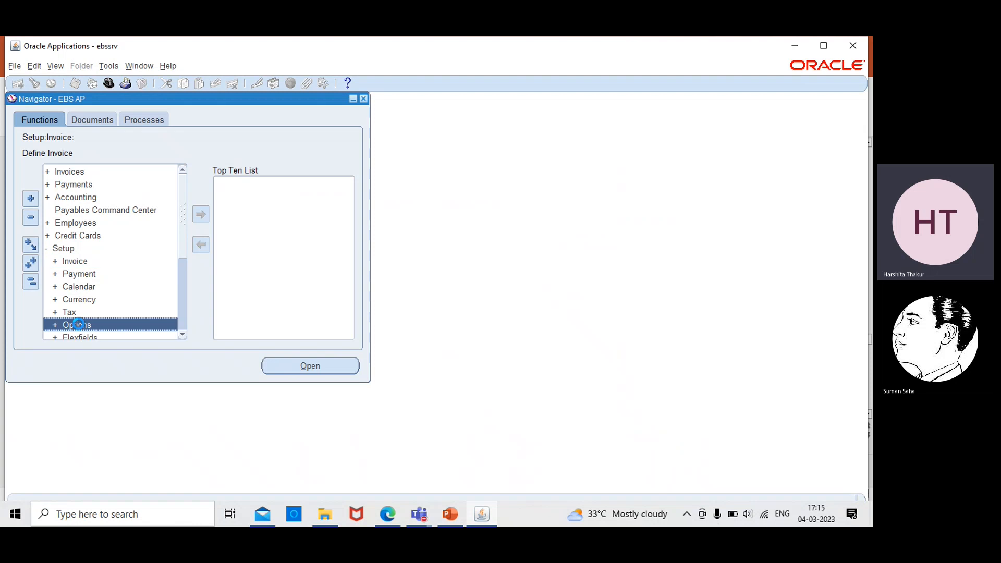
pyautogui.doubleClick(78, 324)
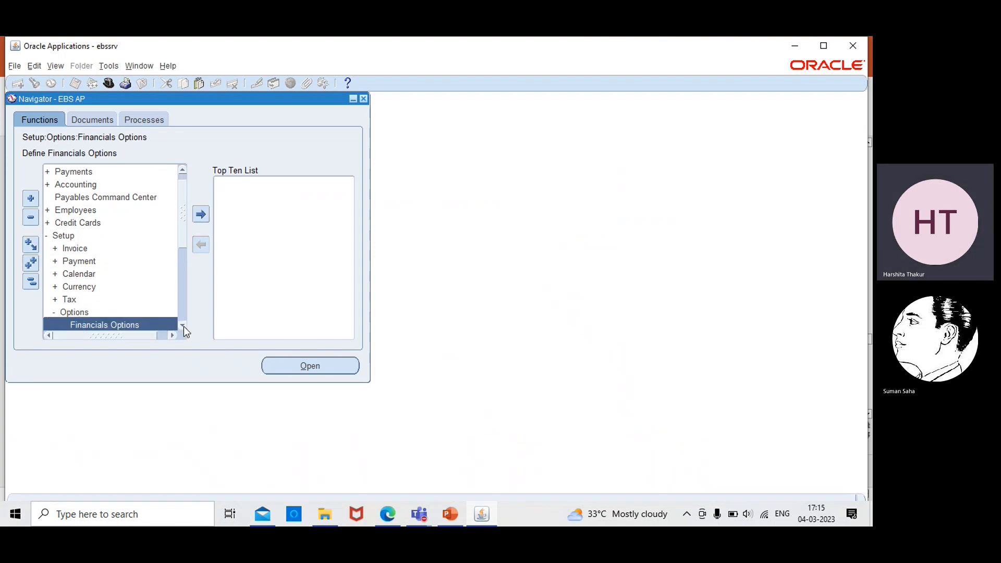
pyautogui.scroll(-3, 183, 326)
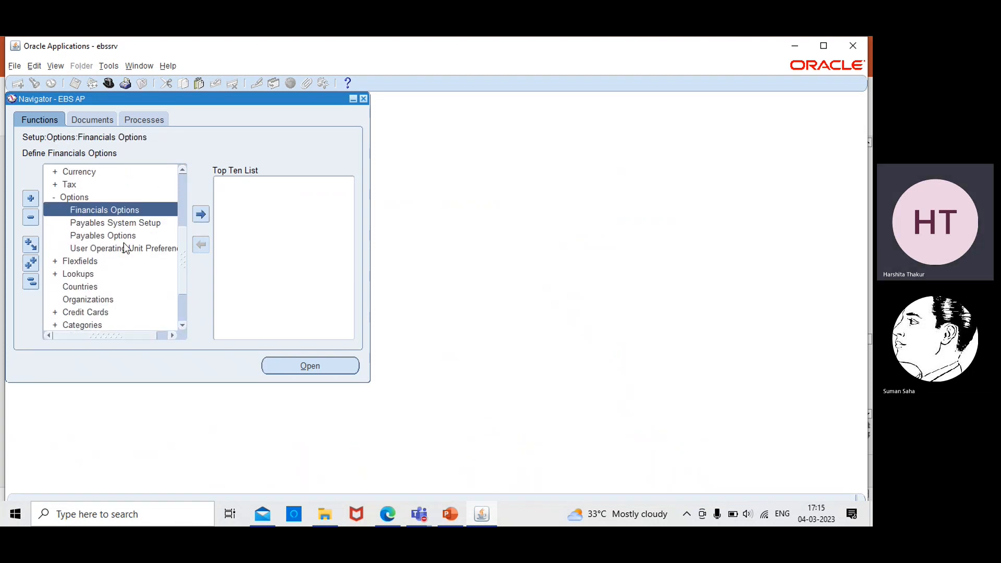
pyautogui.click(100, 221)
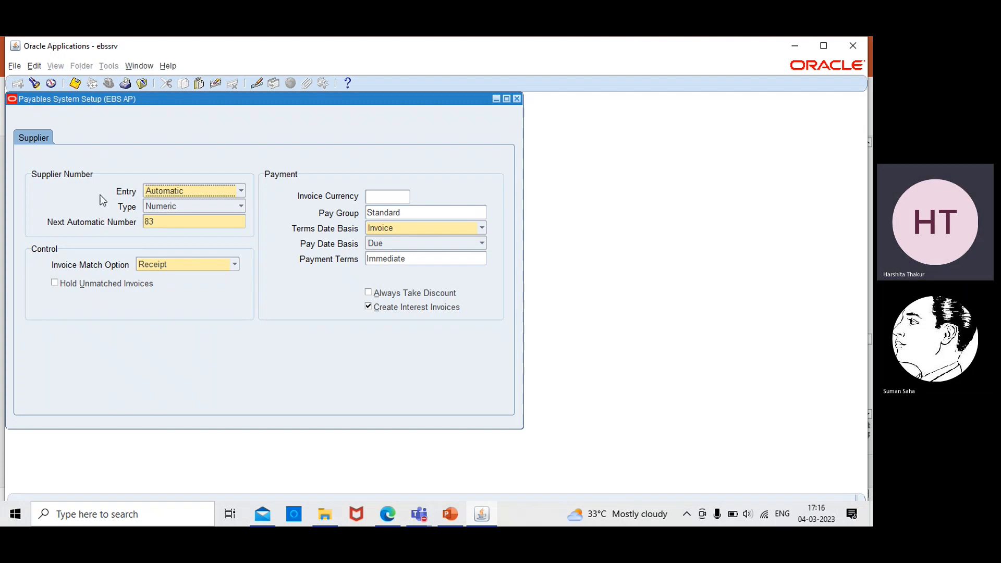
# Review the choices for supplier number Entry and Type, Invoice Match Option and Hold Unmatched Invoices
pyautogui.click(241, 191)
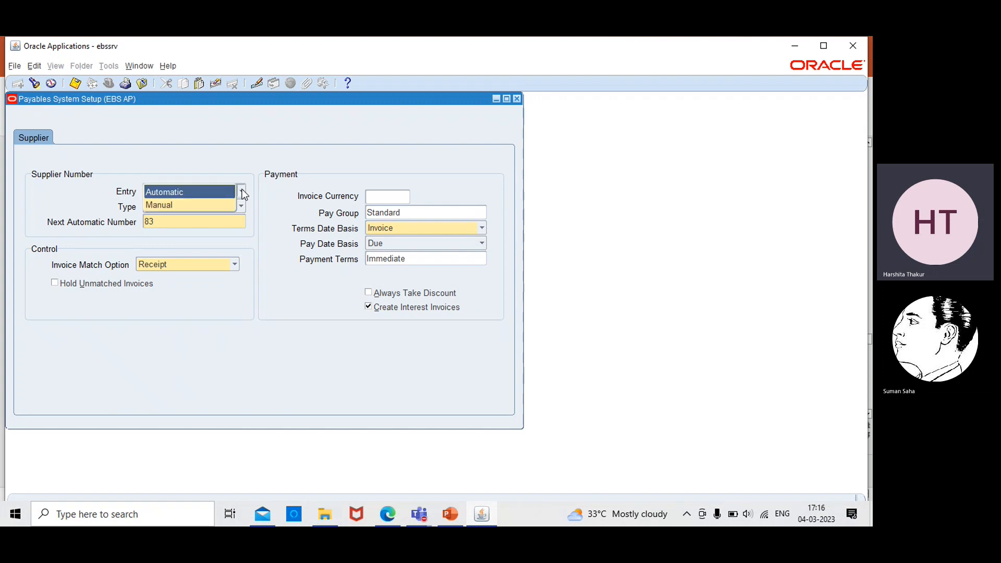
pyautogui.click(241, 190)
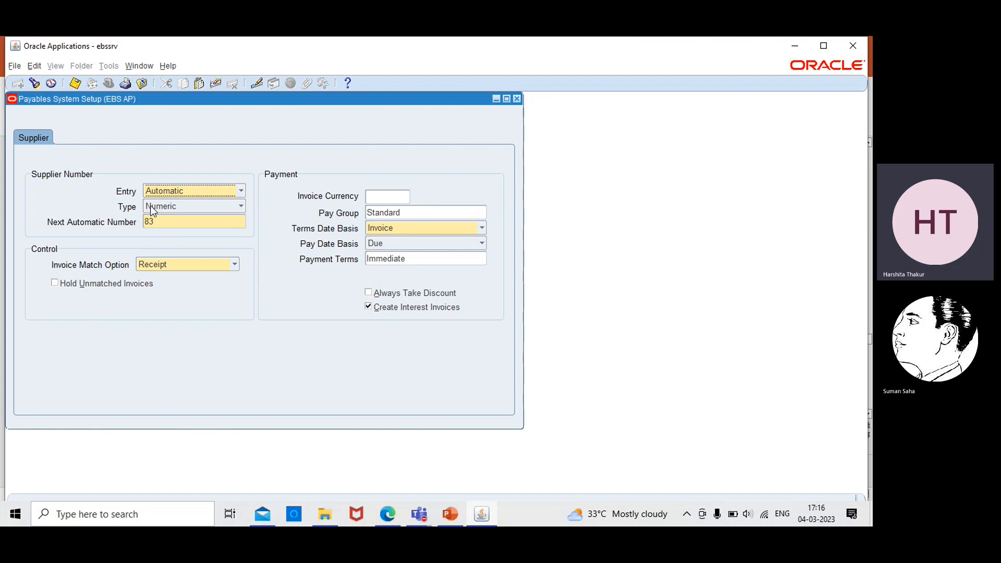
pyautogui.click(235, 207)
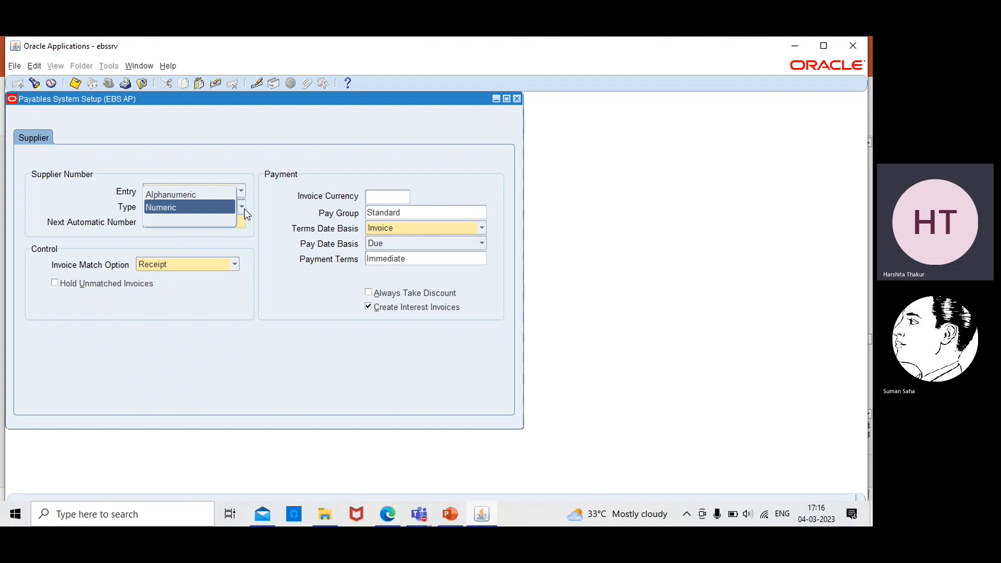
pyautogui.click(168, 208)
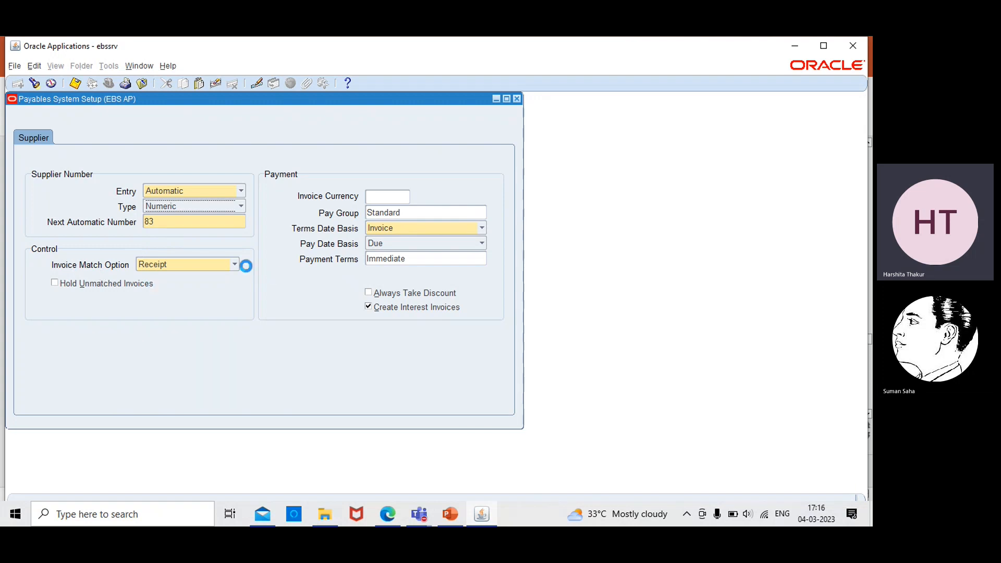
pyautogui.click(234, 266)
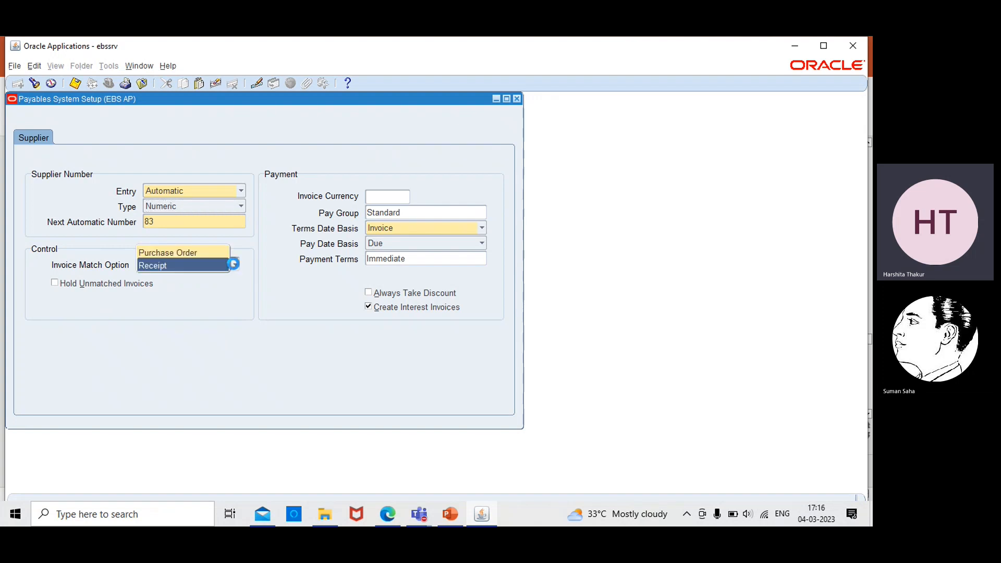
pyautogui.click(233, 264)
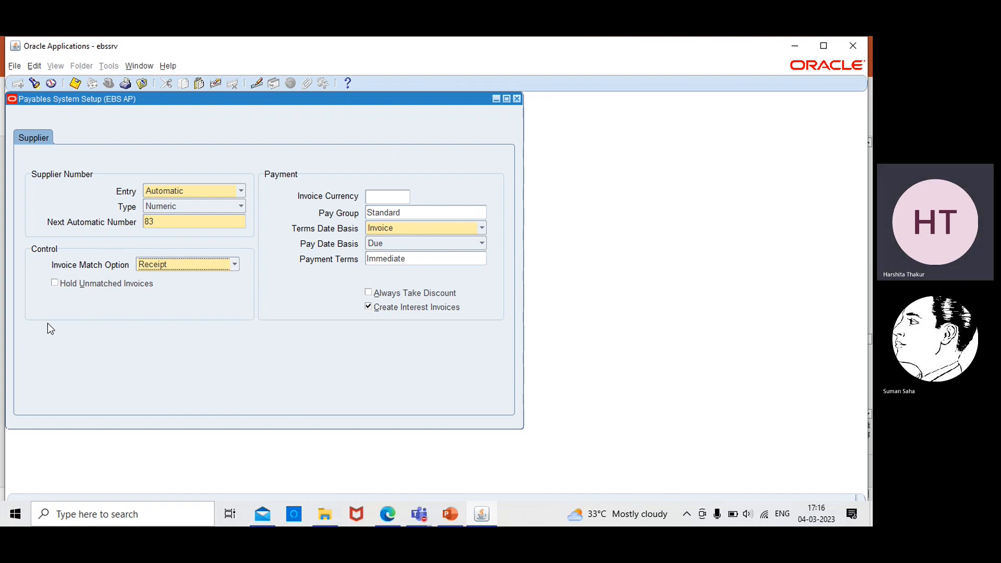
pyautogui.click(52, 283)
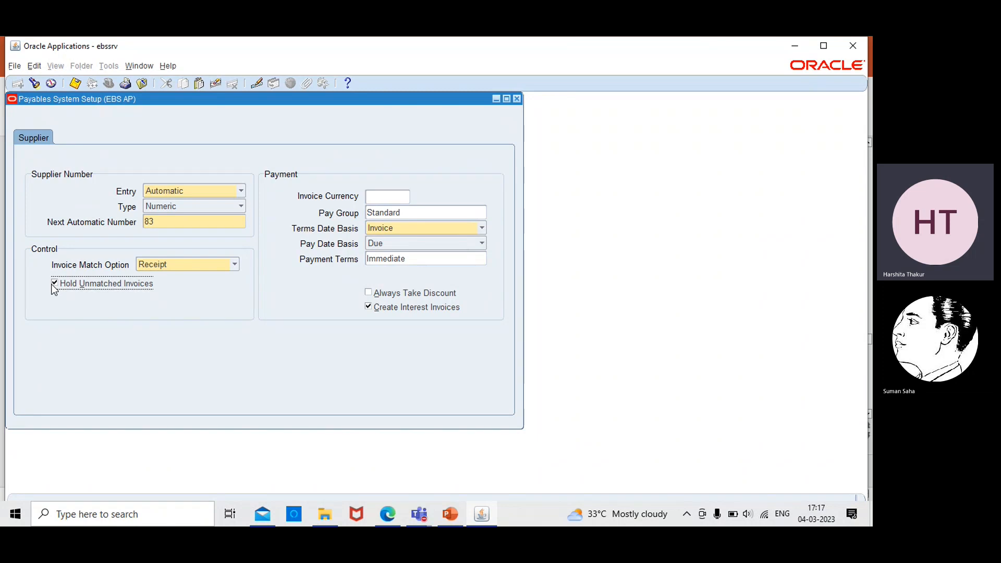
pyautogui.click(52, 284)
# Set the Invoice Currency in the supplier payment defaults to USD
pyautogui.click(393, 198)
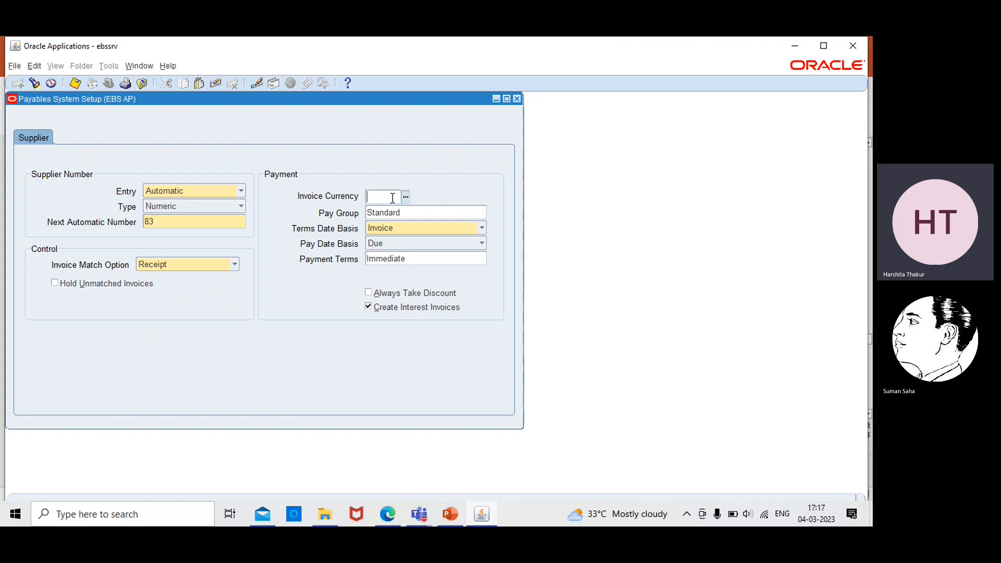
pyautogui.write('USD')
pyautogui.press('Tab')
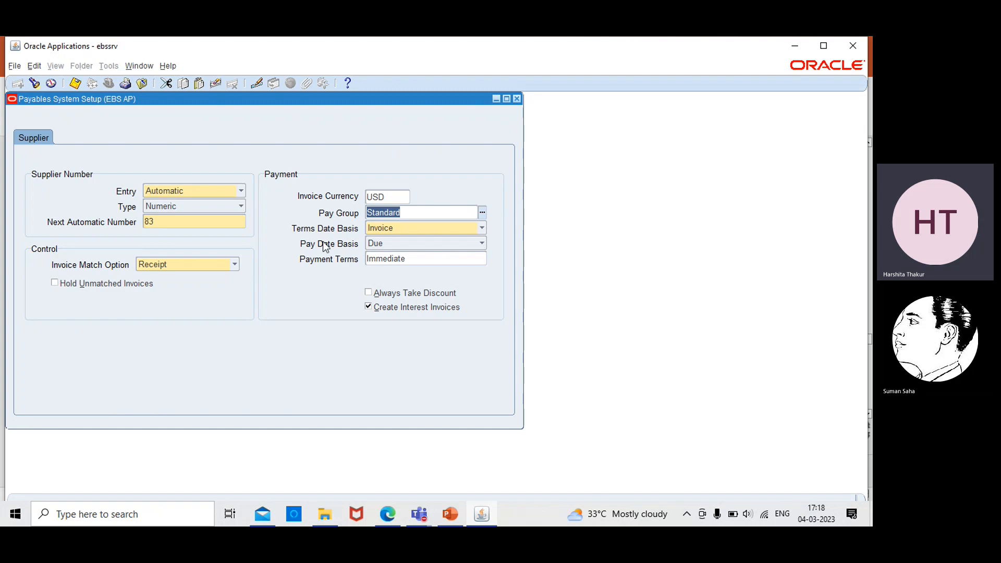
# Review the Terms Date Basis and Pay Date Basis choices in the supplier payment defaults, and save and close Payables System Setup
pyautogui.click(481, 227)
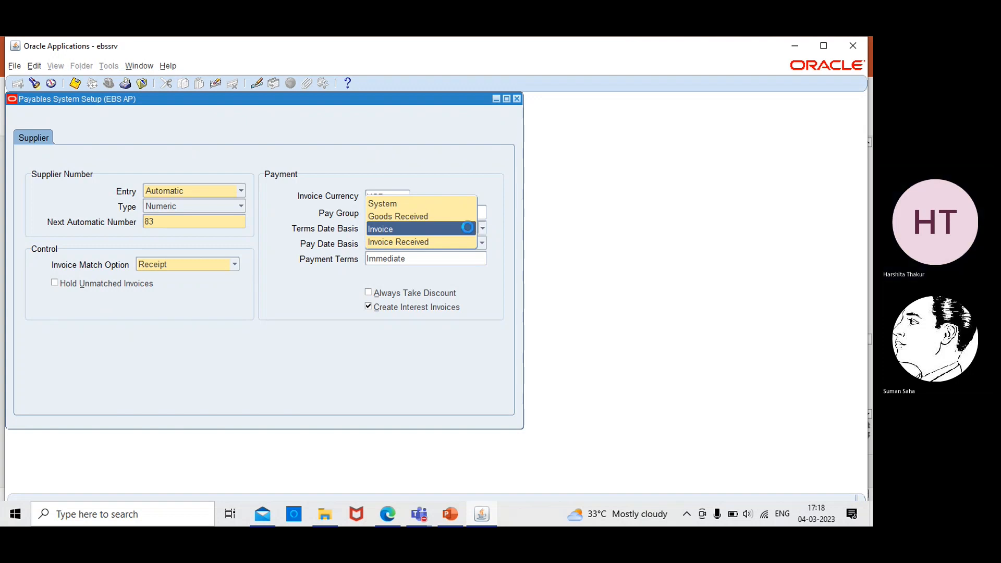
pyautogui.click(311, 271)
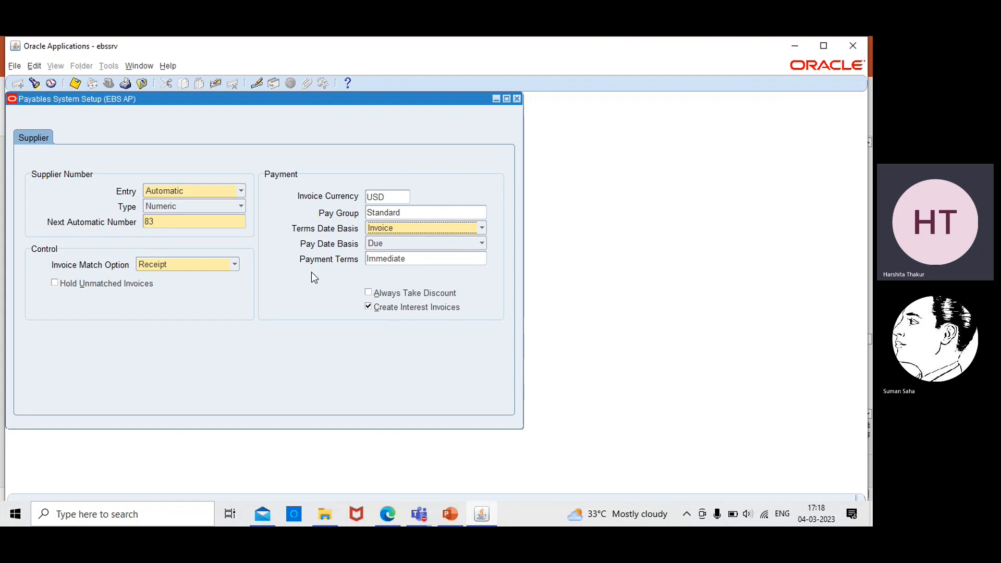
pyautogui.click(478, 242)
pyautogui.click(478, 243)
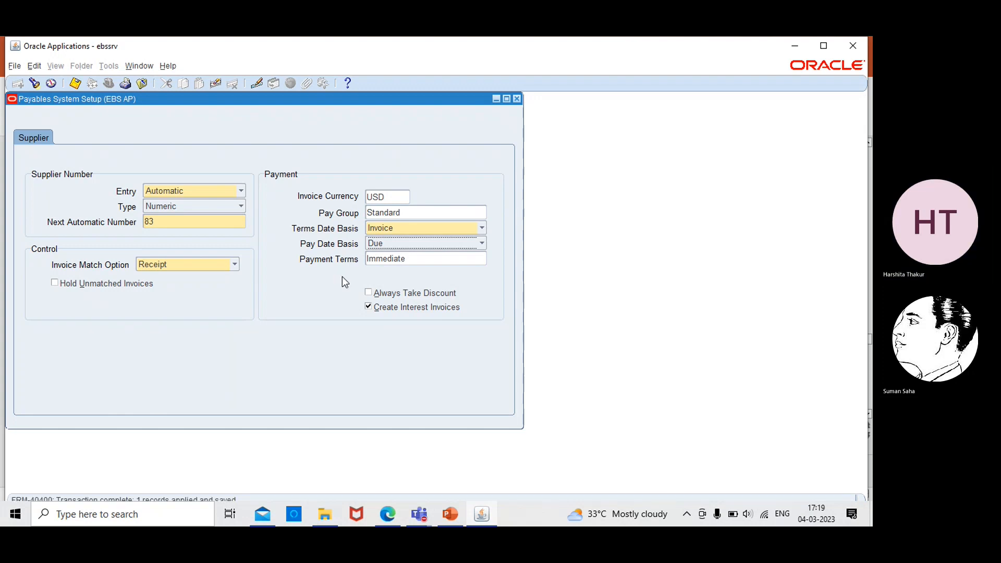
pyautogui.click(517, 99)
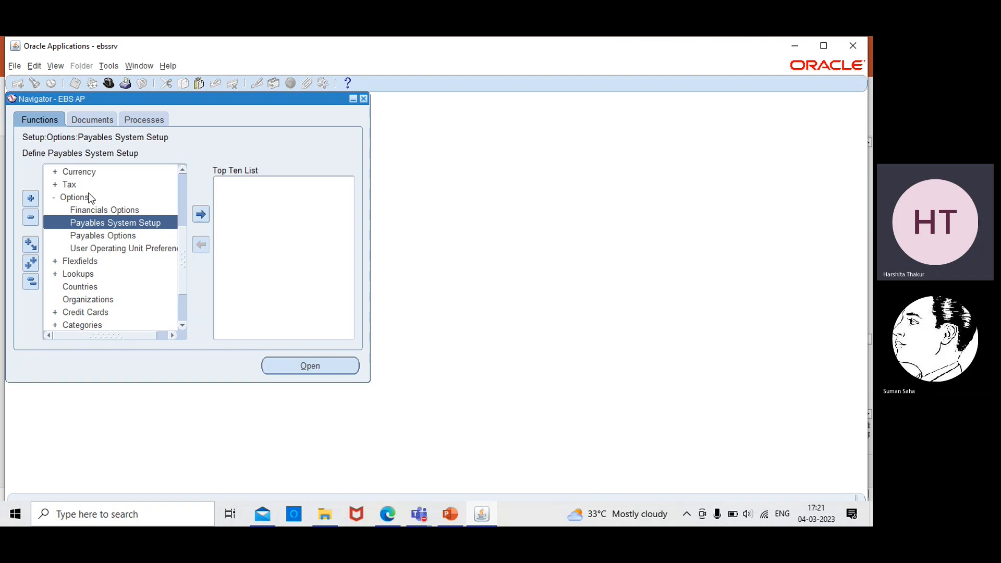
# Switch to PowerPoint and bring up the Automatic Offset Method slide
pyautogui.click(449, 514)
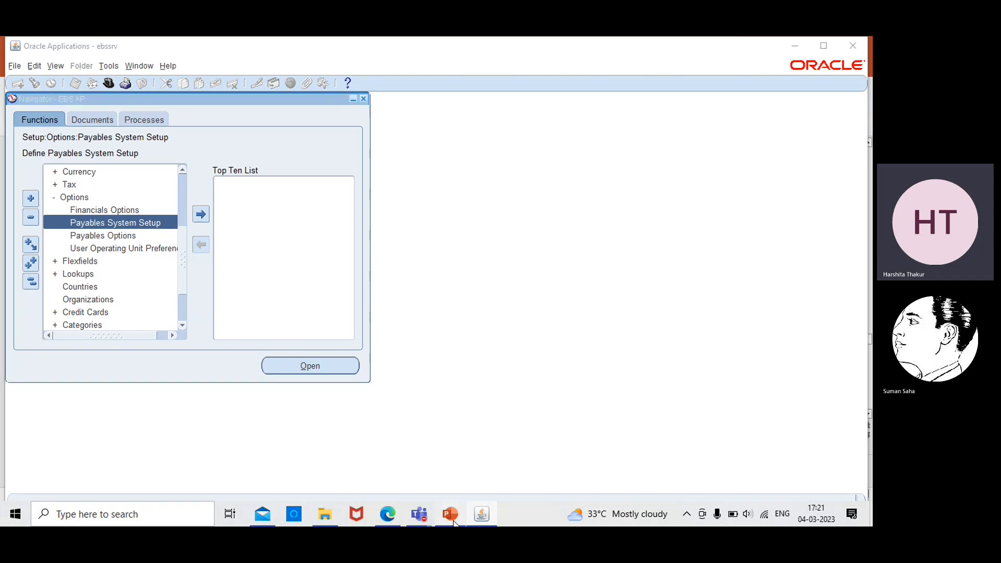
pyautogui.scroll(-1, 295, 376)
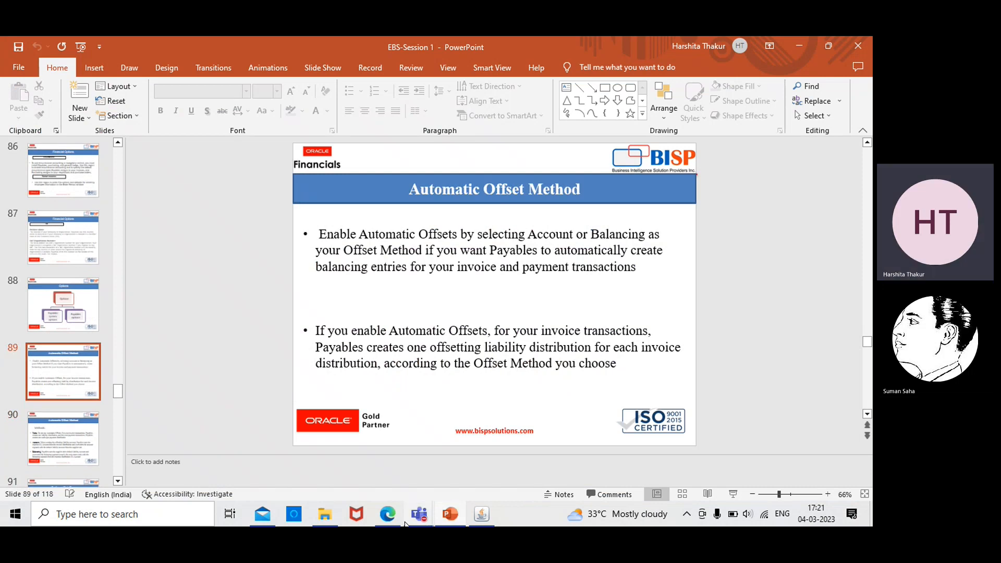
# Switch back to Oracle Applications, open Payables Options for OU EBS and review the full list of its option categories
pyautogui.click(481, 514)
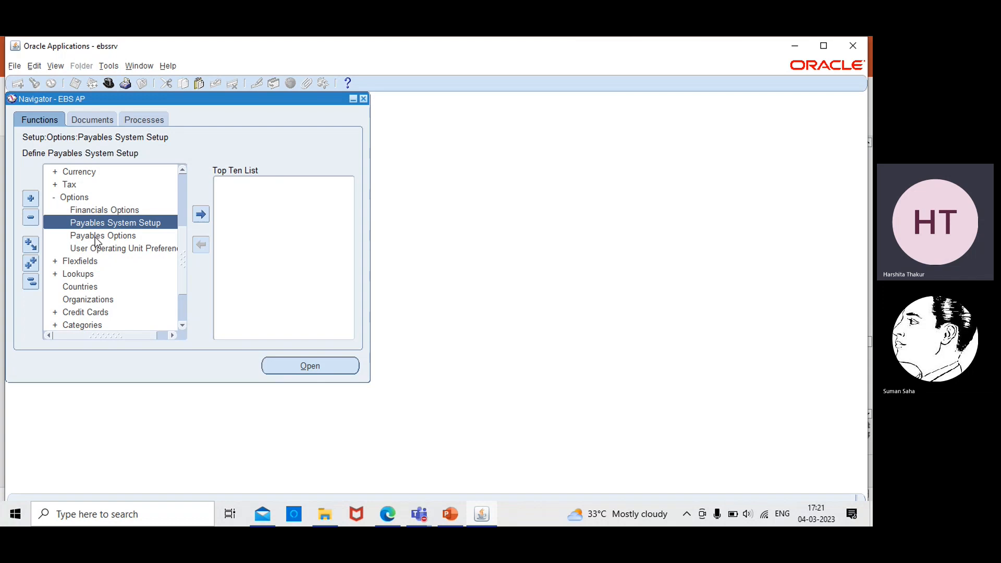
pyautogui.click(95, 237)
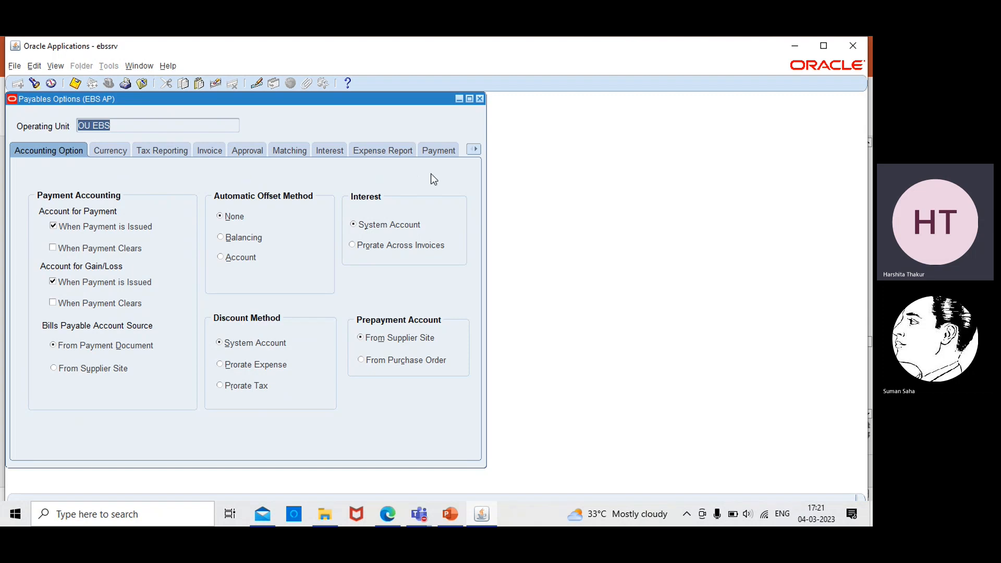
pyautogui.click(475, 149)
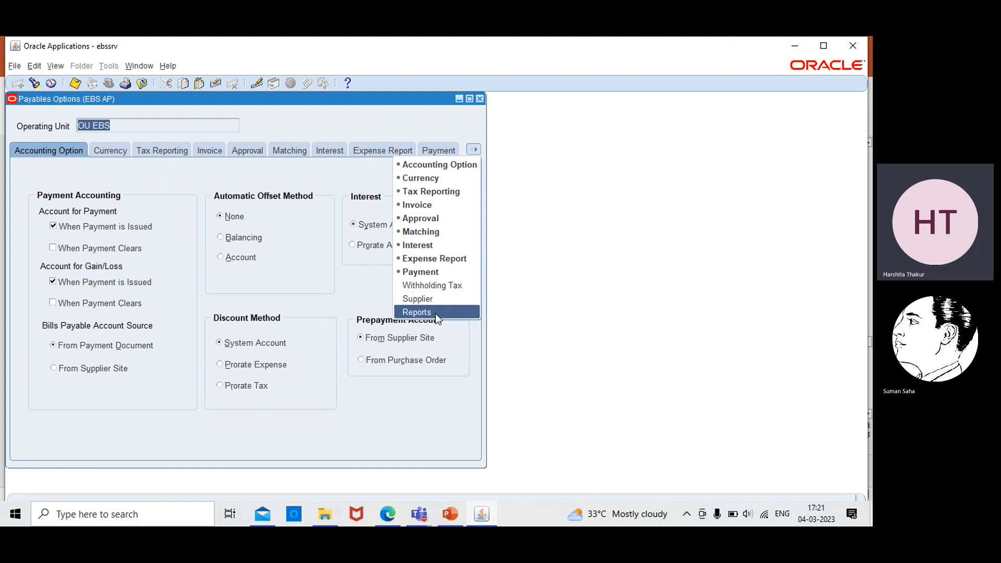
pyautogui.click(325, 179)
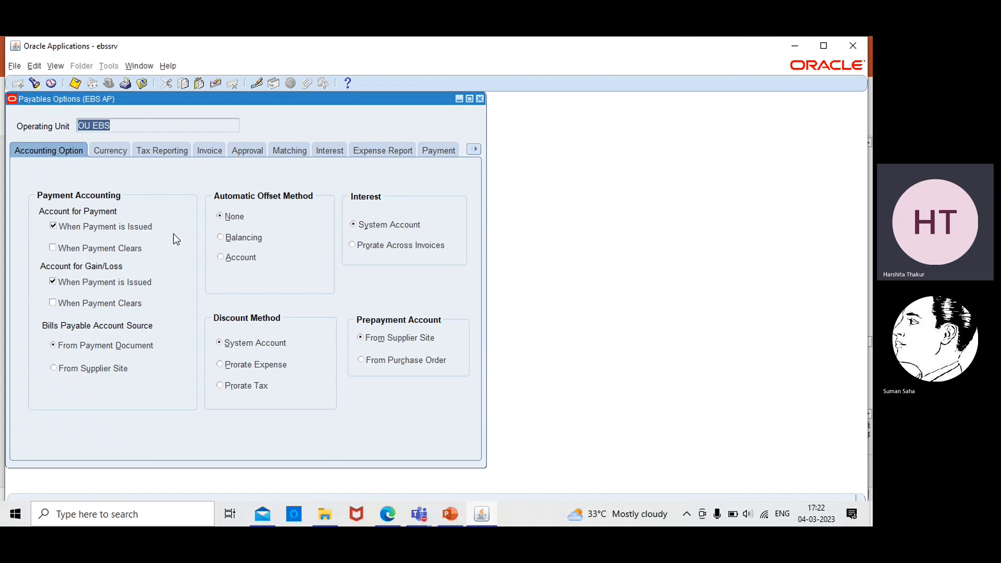
# Enable payment accounting When Payment Clears under Account for Payment and acknowledge the note
pyautogui.click(52, 248)
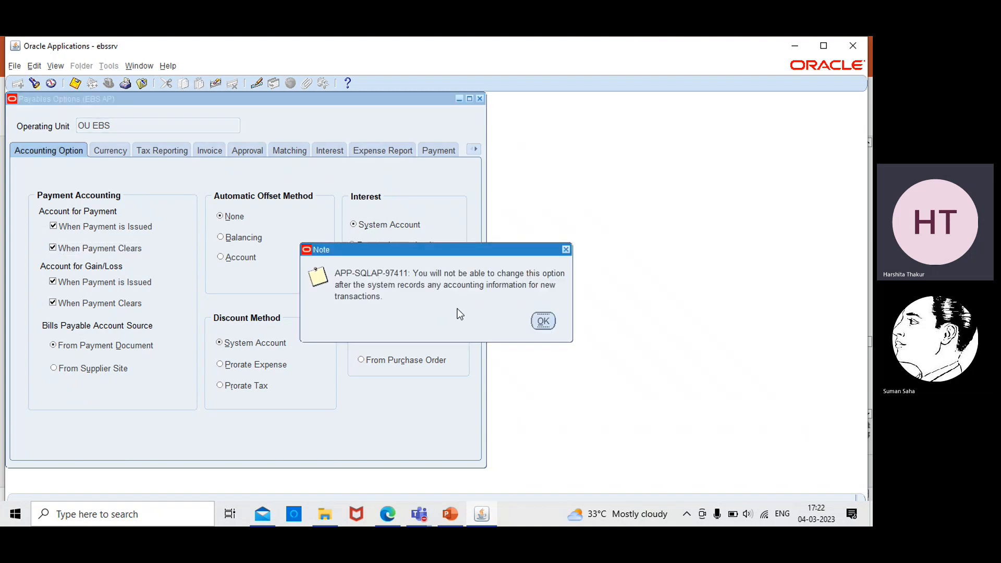
pyautogui.click(543, 320)
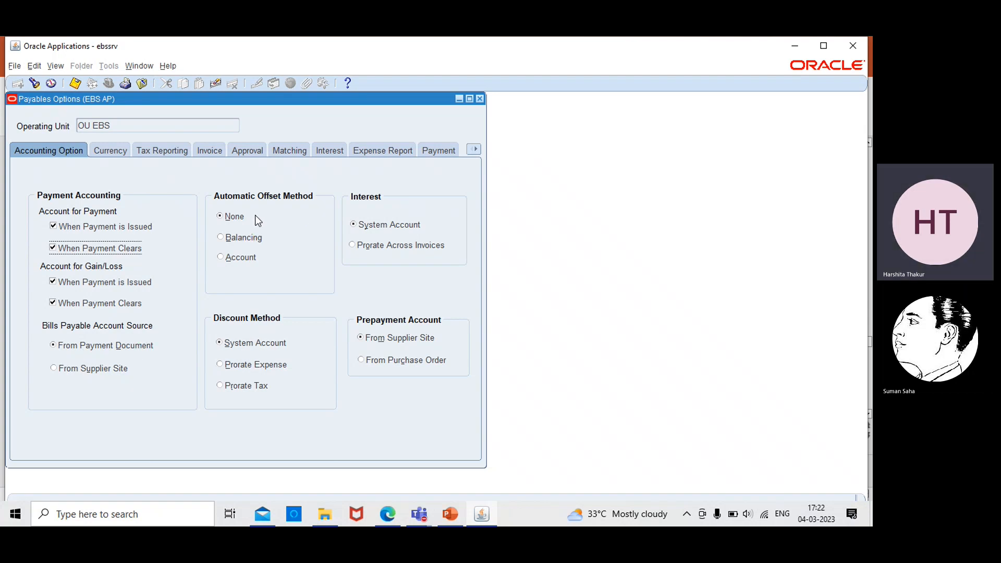
# Switch to PowerPoint and read the slide on the Automatic Offset Method
pyautogui.click(443, 524)
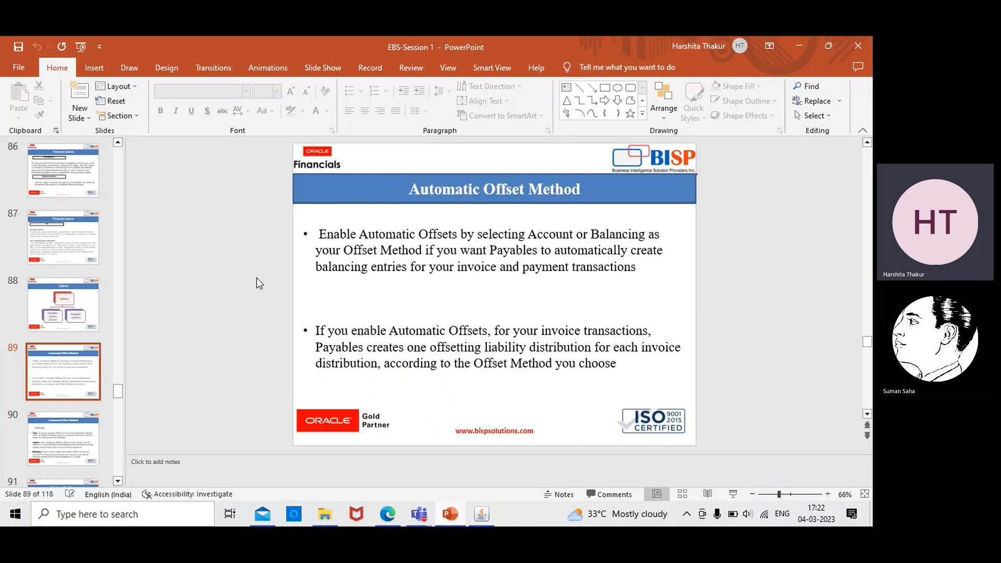
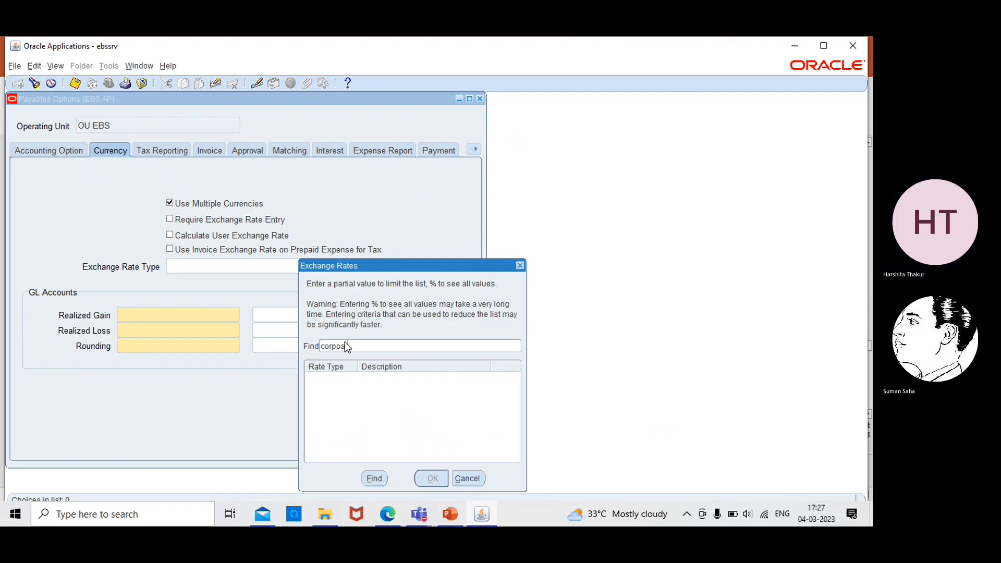
# Find the Corporate rate type and set it as the Exchange Rate Type in the Currency options
pyautogui.press('Return')
pyautogui.write('cor%')
pyautogui.click(384, 478)
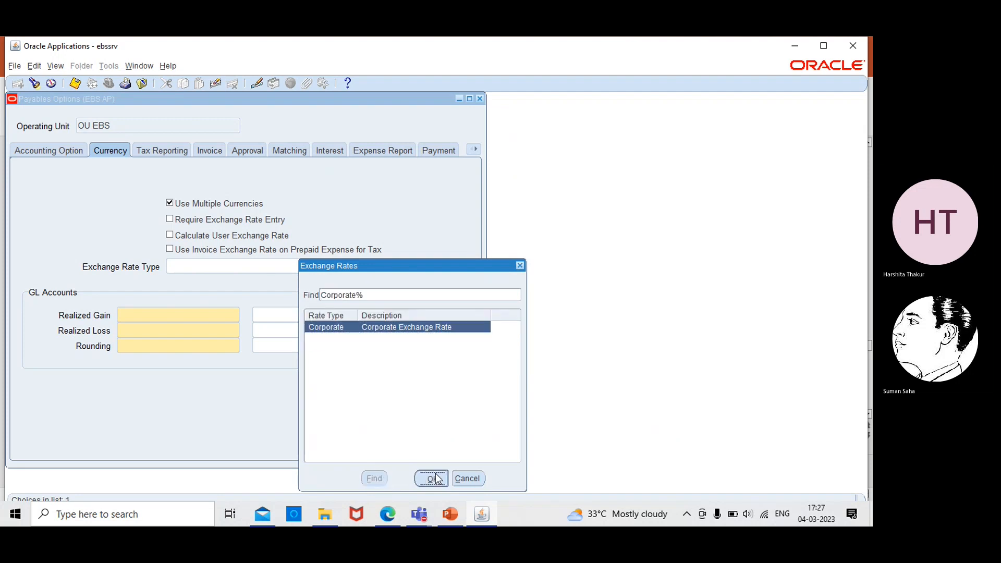
pyautogui.click(433, 478)
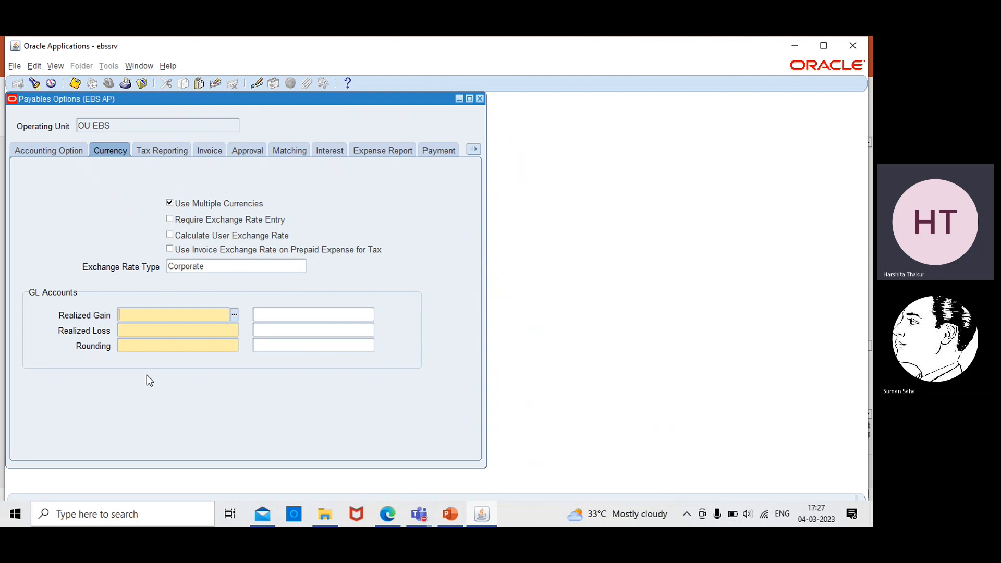
# Set the Realized Gain GL account to company 10, department 000, account 7842 and IC 10
pyautogui.click(235, 316)
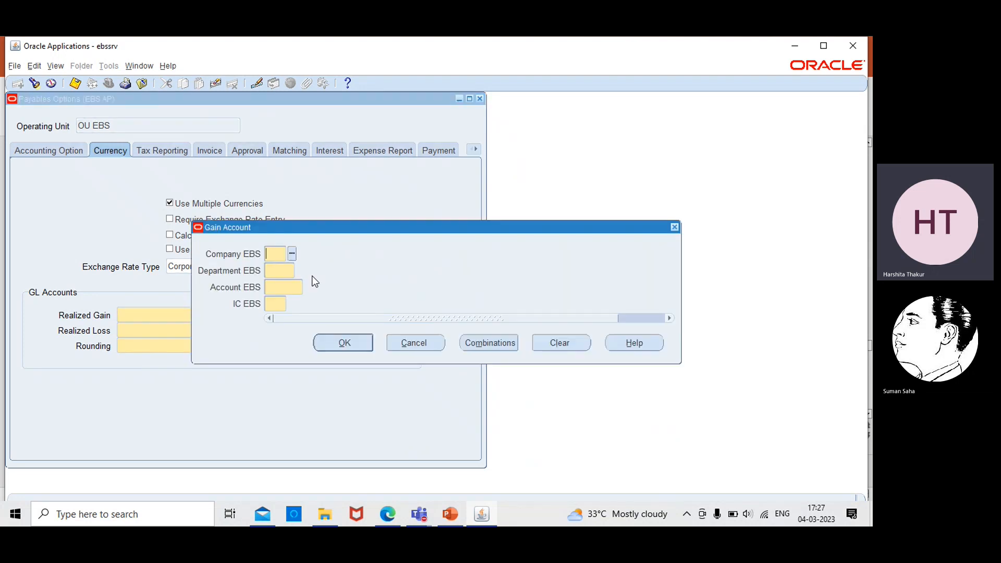
pyautogui.write('10')
pyautogui.press('Tab')
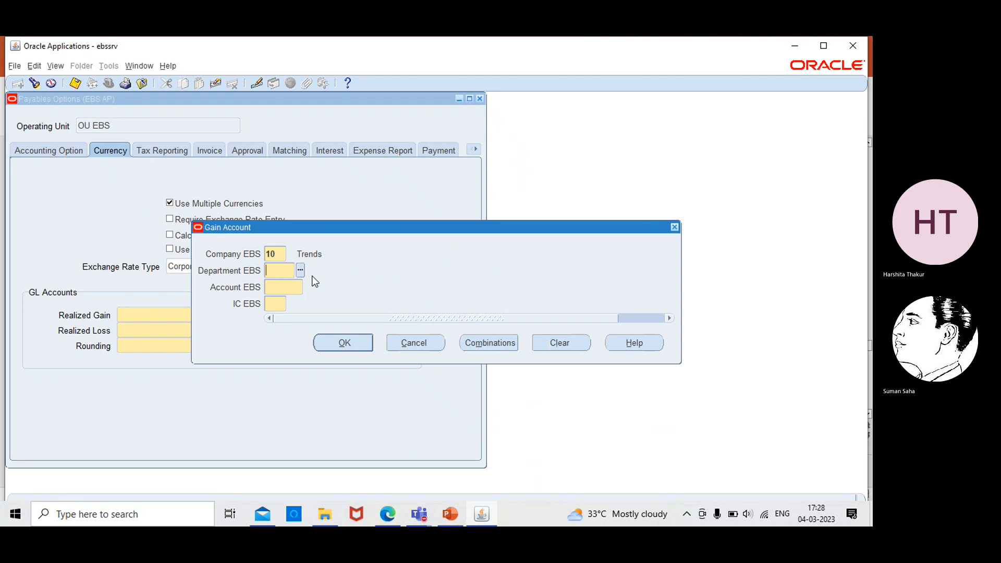
pyautogui.write('000')
pyautogui.press('Tab')
pyautogui.write('7842')
pyautogui.press('Tab')
pyautogui.write('10')
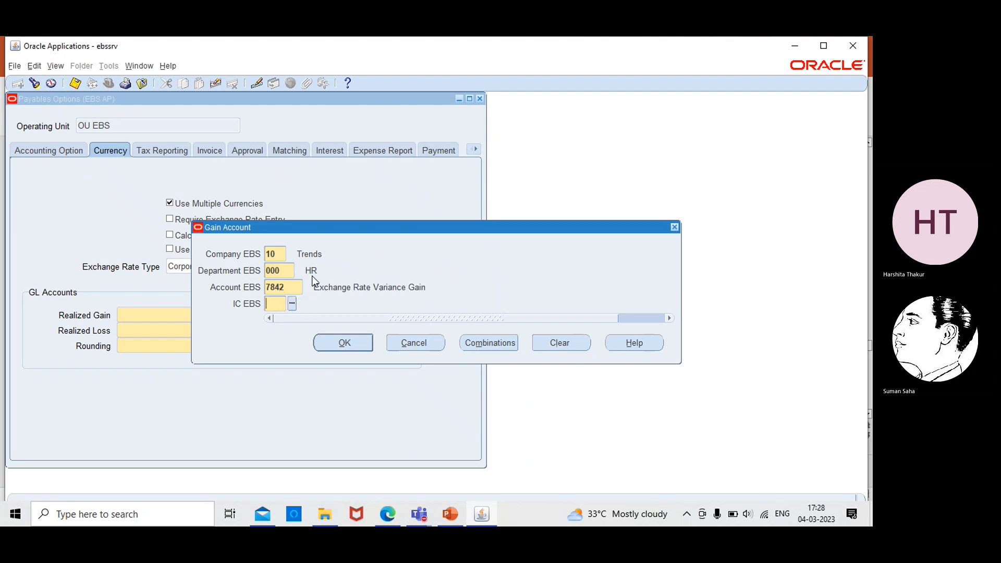
pyautogui.press('Tab')
pyautogui.click(348, 342)
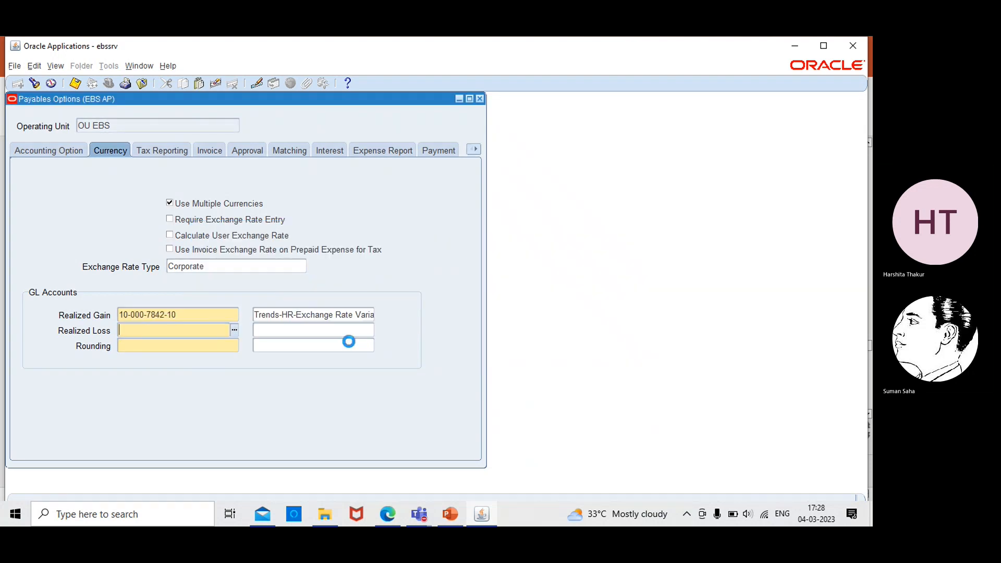
# Set the Realized Loss GL account to company 10, department 000, account 7844 and IC 10
pyautogui.click(235, 331)
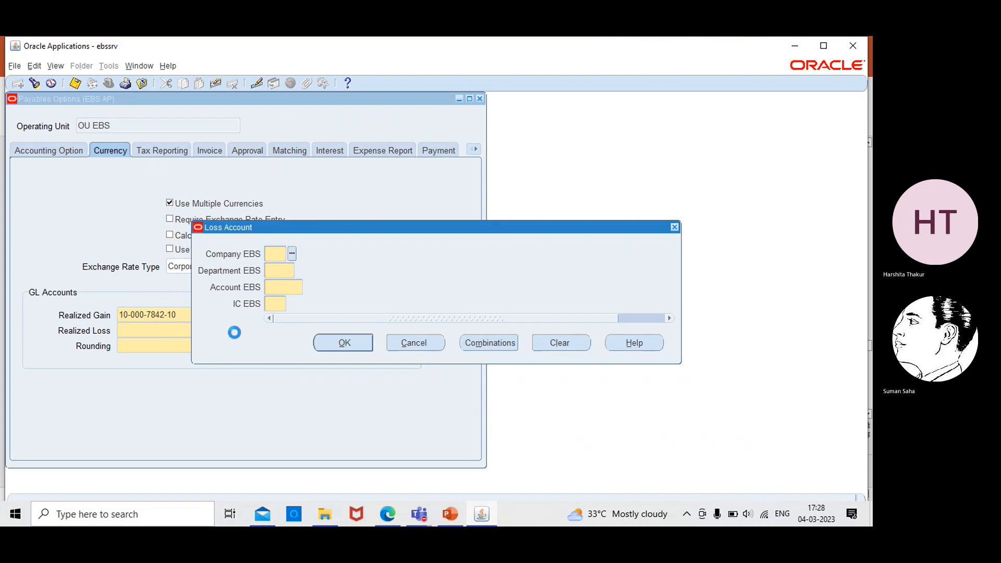
pyautogui.write('10')
pyautogui.write('000')
pyautogui.press('Tab')
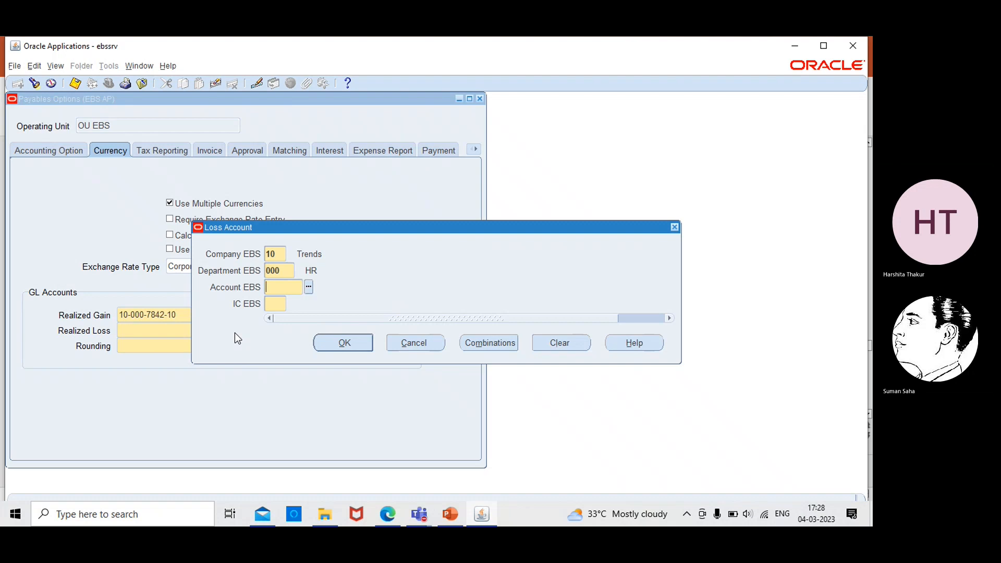
pyautogui.write('4')
pyautogui.press('BackSpace')
pyautogui.write('7844')
pyautogui.press('Tab')
pyautogui.write('10')
pyautogui.press('Tab')
pyautogui.click(321, 342)
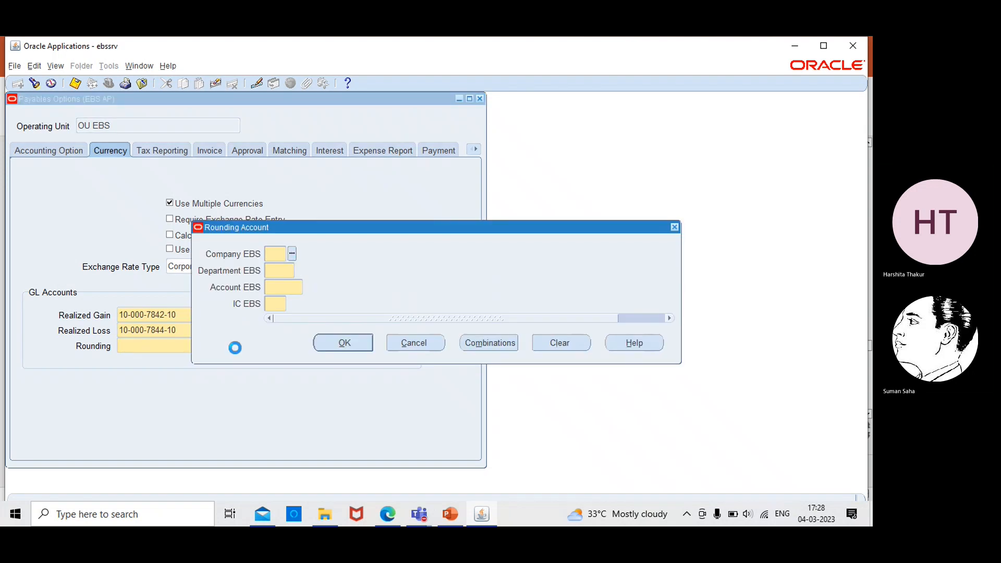
# Set the Rounding GL account to company 10, department 000, account 7826 and IC 10
pyautogui.write('10')
pyautogui.press('Tab')
pyautogui.write('000')
pyautogui.press('Tab')
pyautogui.write('7826')
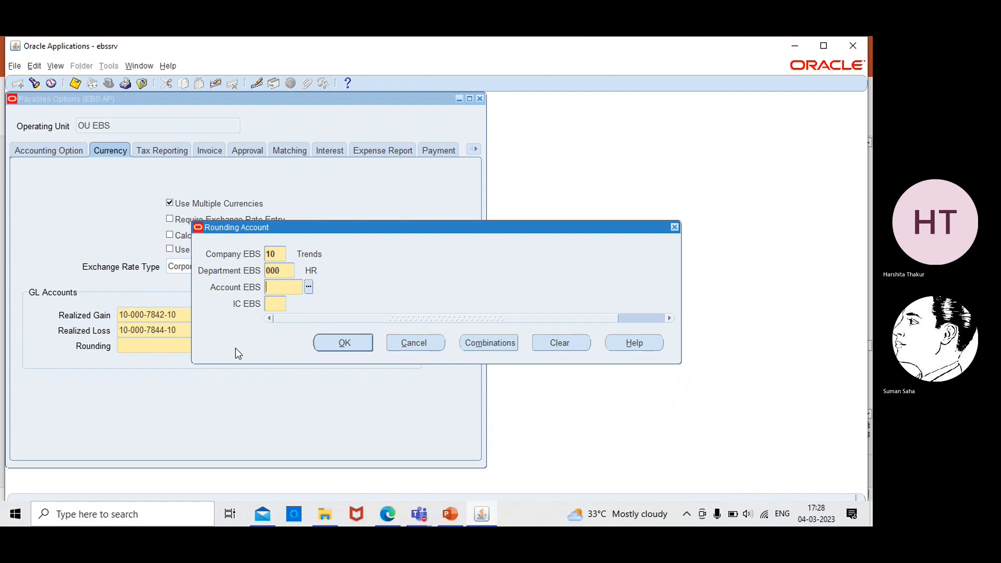
pyautogui.press('Tab')
pyautogui.write('10')
pyautogui.press('Tab')
pyautogui.click(339, 340)
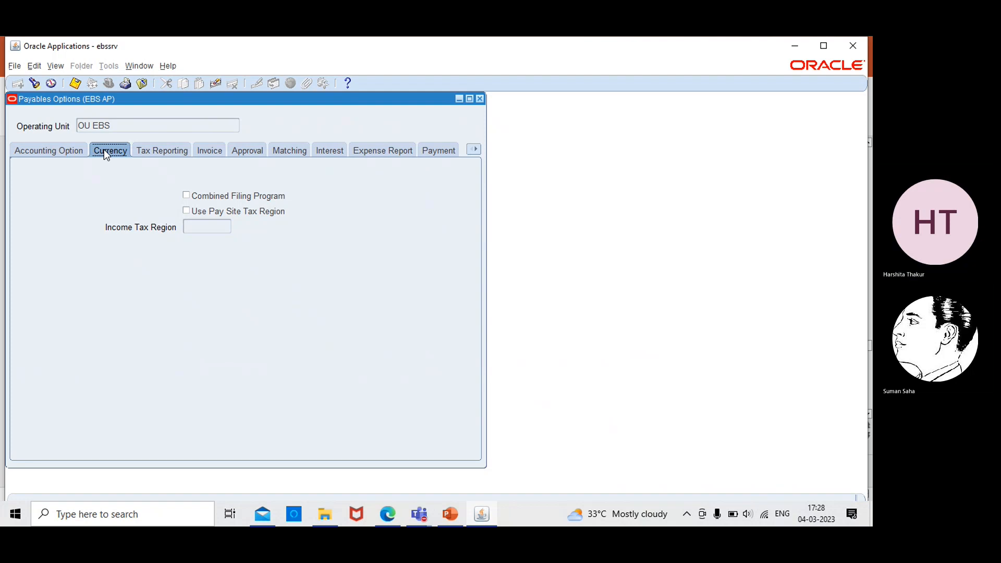
# Review the settings entered in the Accounting Option and Currency sections
pyautogui.click(65, 147)
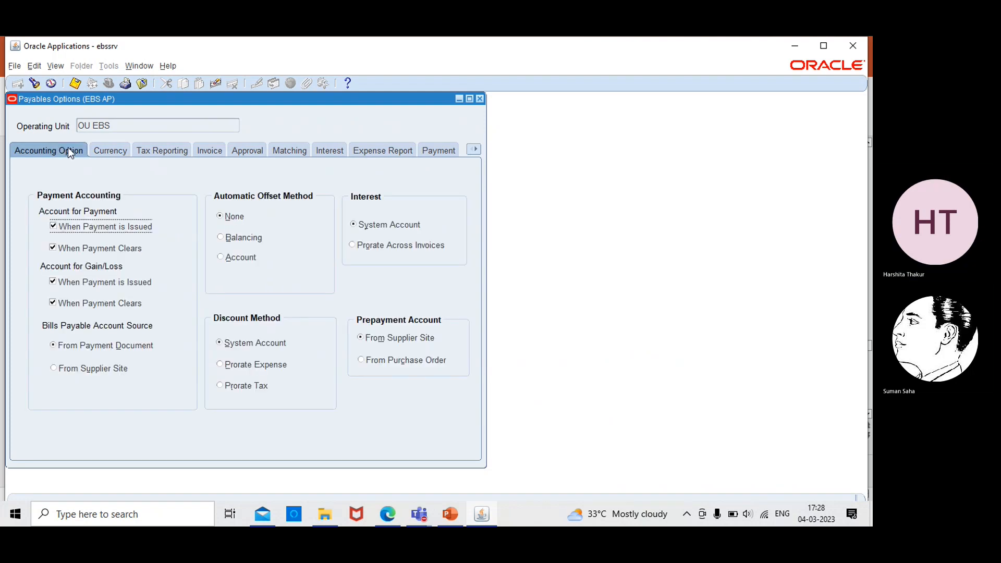
pyautogui.click(99, 150)
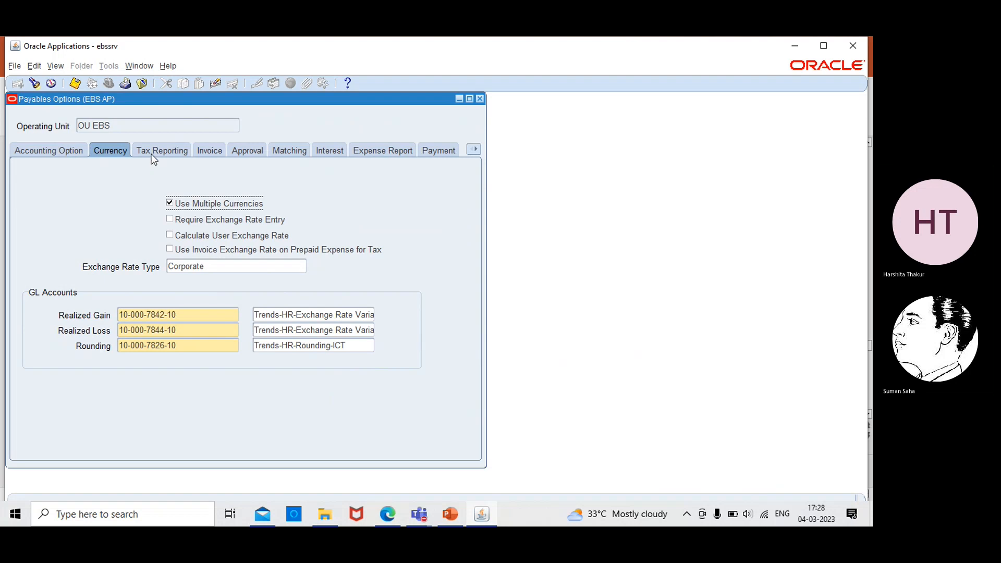
# Try the Combined Filing Program and Use Pay Site Tax Region options in Tax Reporting, and clear Combined Filing Program again
pyautogui.click(175, 150)
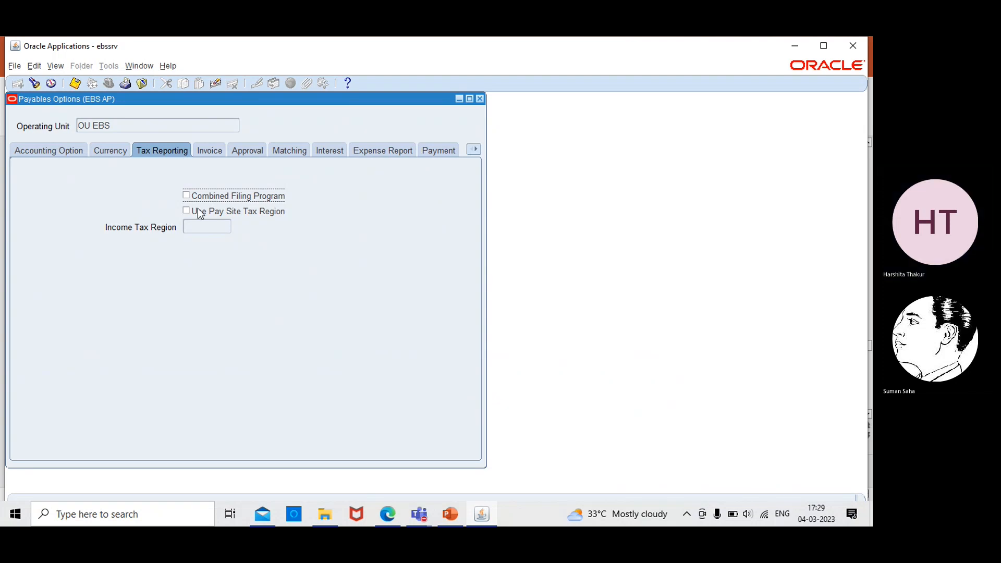
pyautogui.click(189, 194)
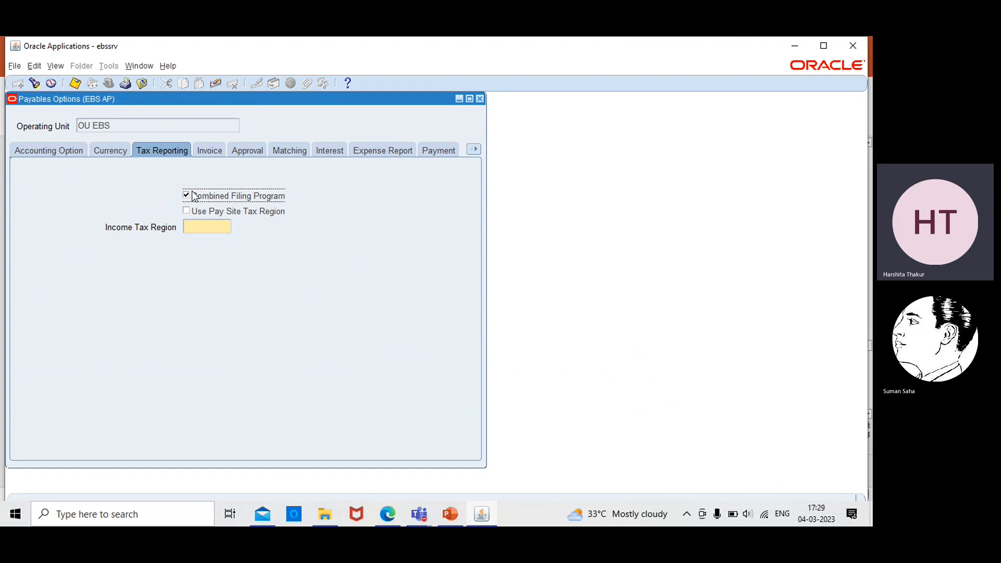
pyautogui.click(186, 210)
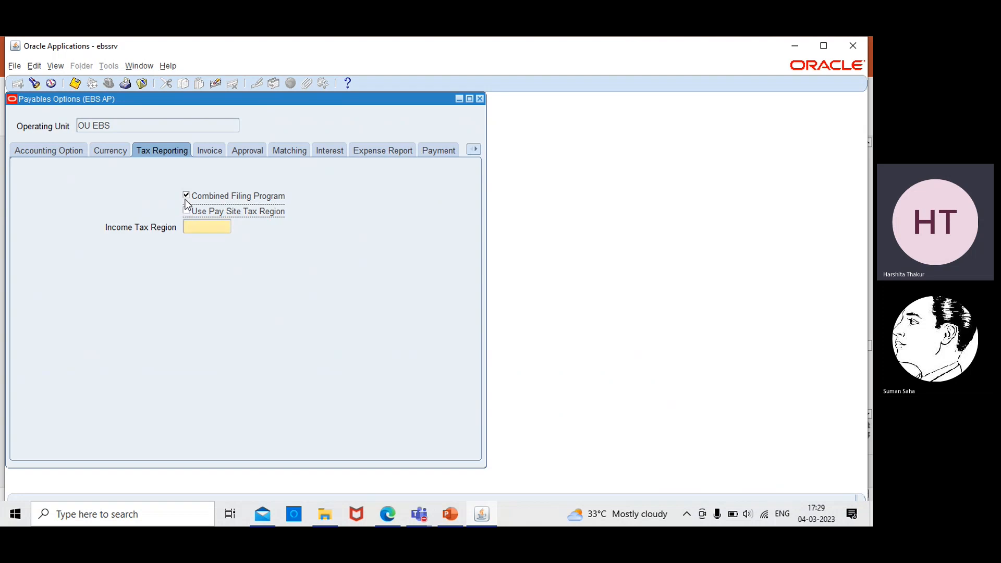
pyautogui.click(186, 197)
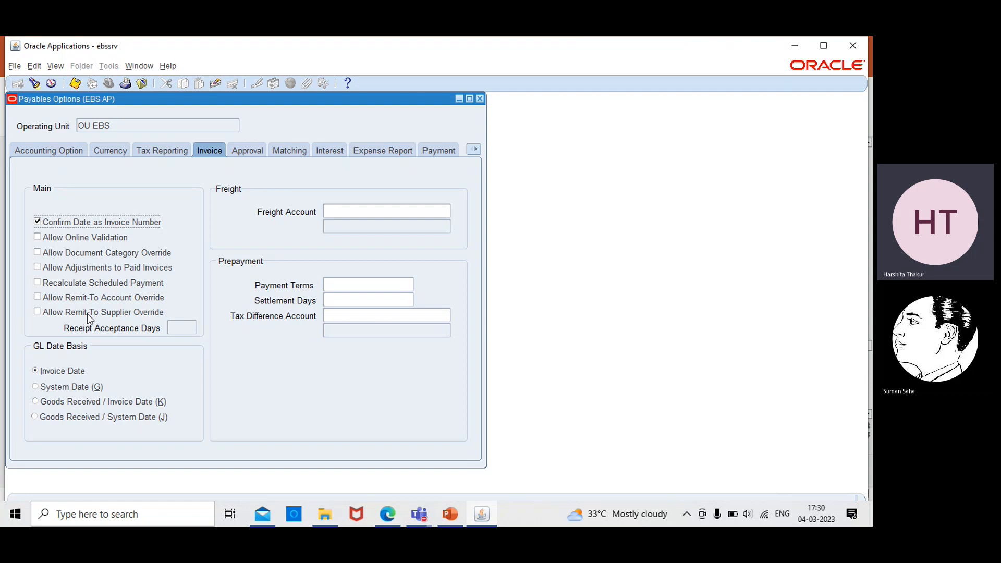
# Disable Confirm Date as Invoice Number and enable Allow Online Validation in the Invoice options
pyautogui.click(38, 221)
pyautogui.click(37, 221)
pyautogui.click(38, 237)
# Try to enable Allow Document Category Override in the Invoice options
pyautogui.click(38, 253)
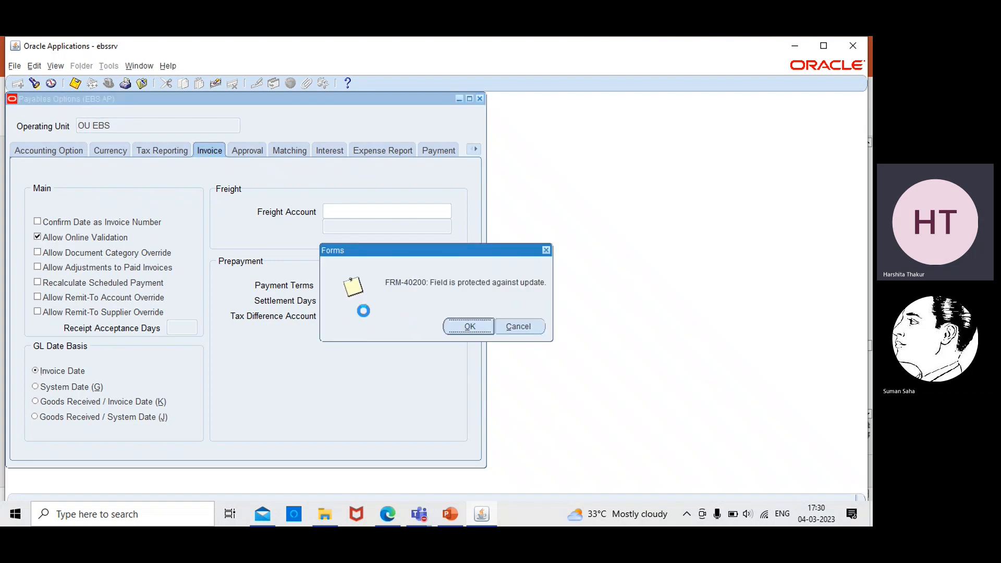
pyautogui.click(463, 326)
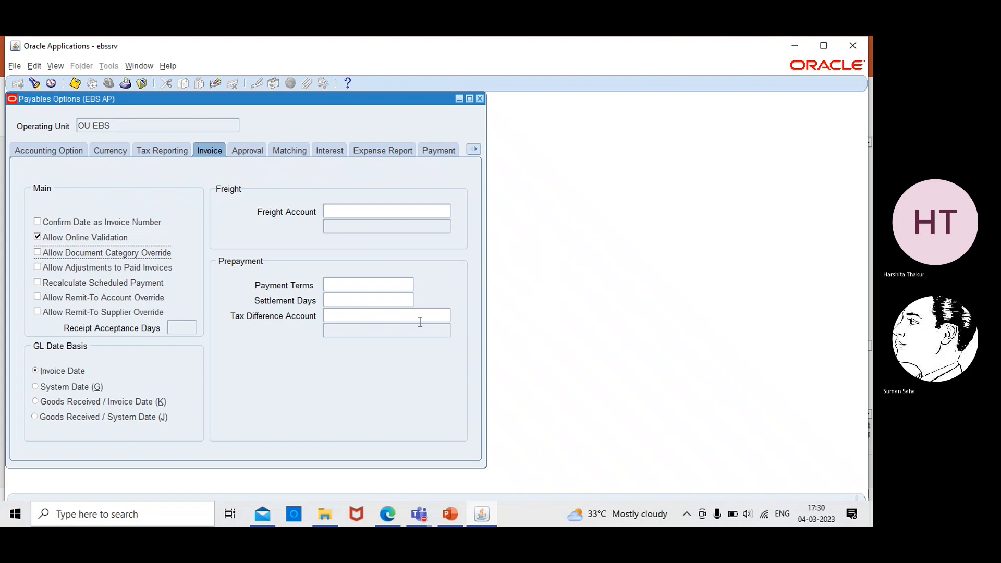
pyautogui.click(38, 252)
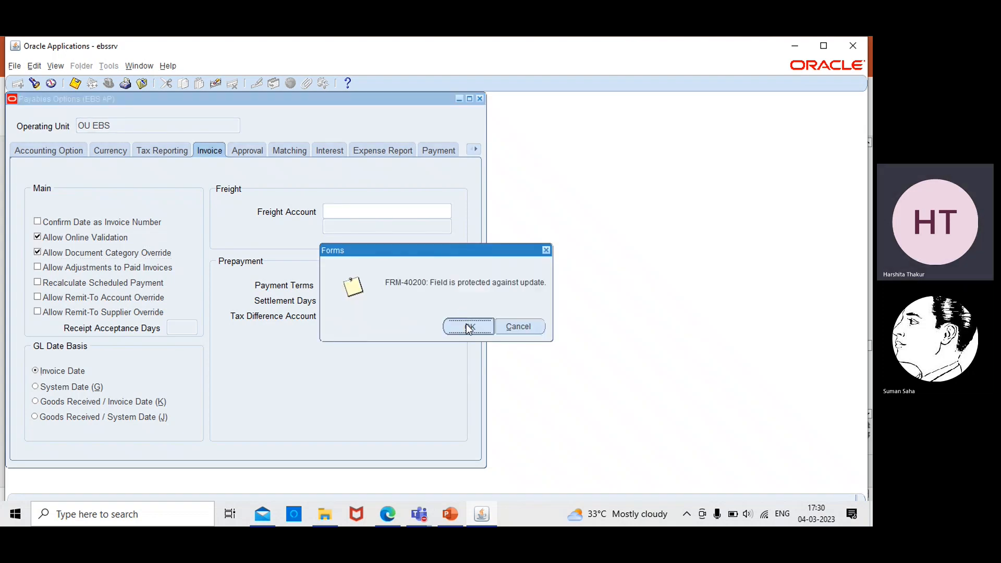
pyautogui.click(468, 327)
# Enable Allow Adjustments to Paid Invoices, Recalculate Scheduled Payment and Allow Remit-To Account Override in the Invoice options
pyautogui.click(37, 267)
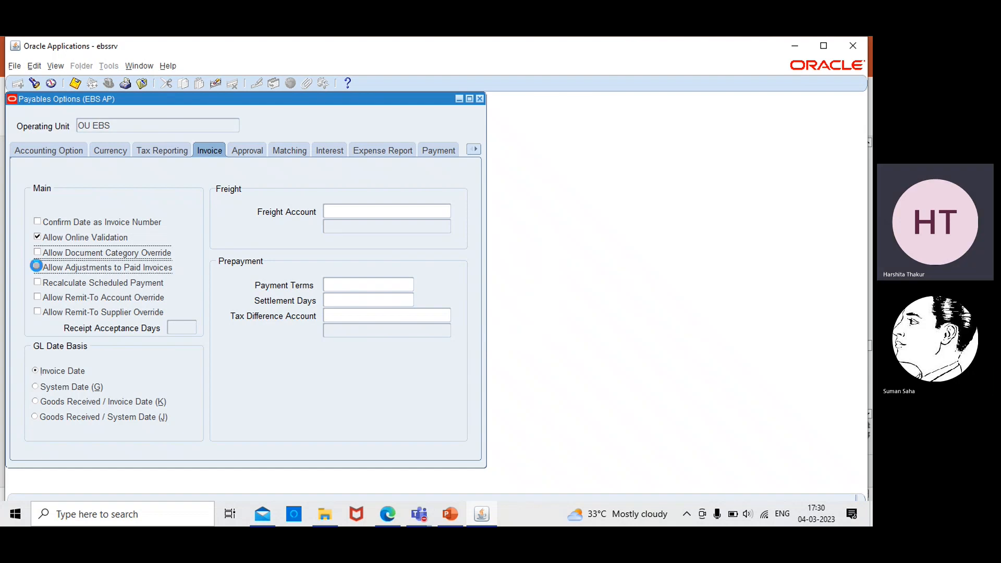
pyautogui.click(37, 282)
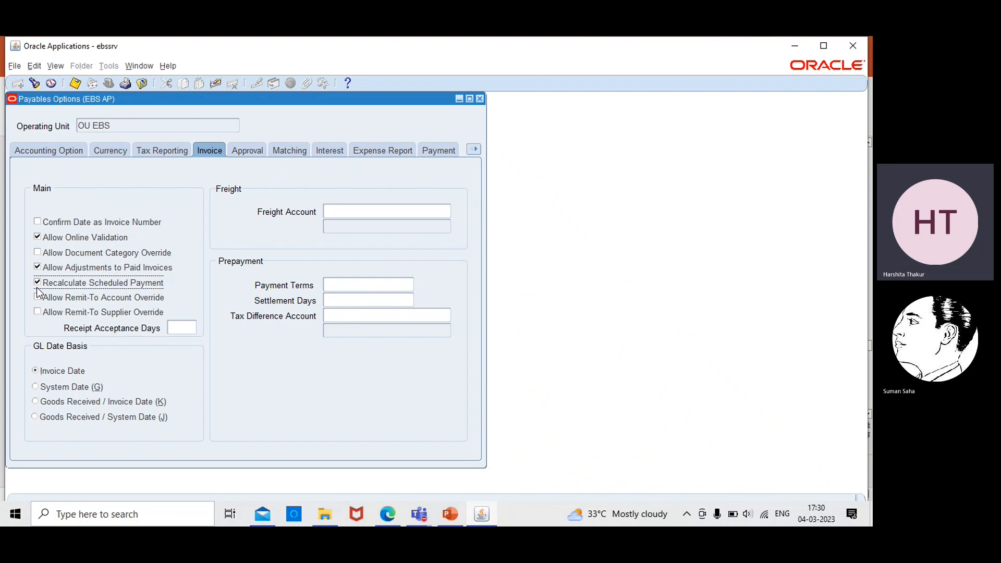
pyautogui.click(37, 297)
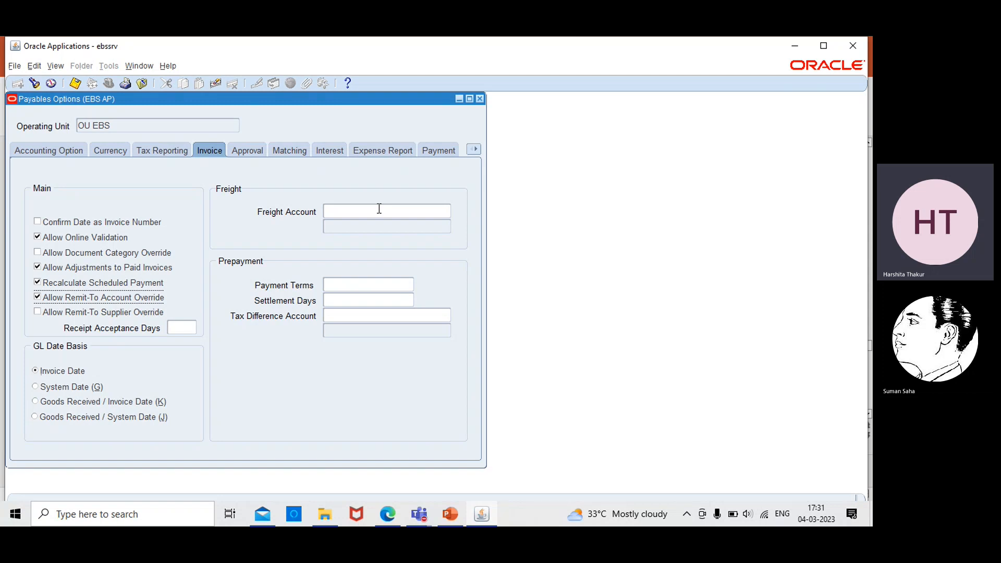
# Set the prepayment Payment Terms to Immediate, finding the term with %imm%
pyautogui.click(373, 283)
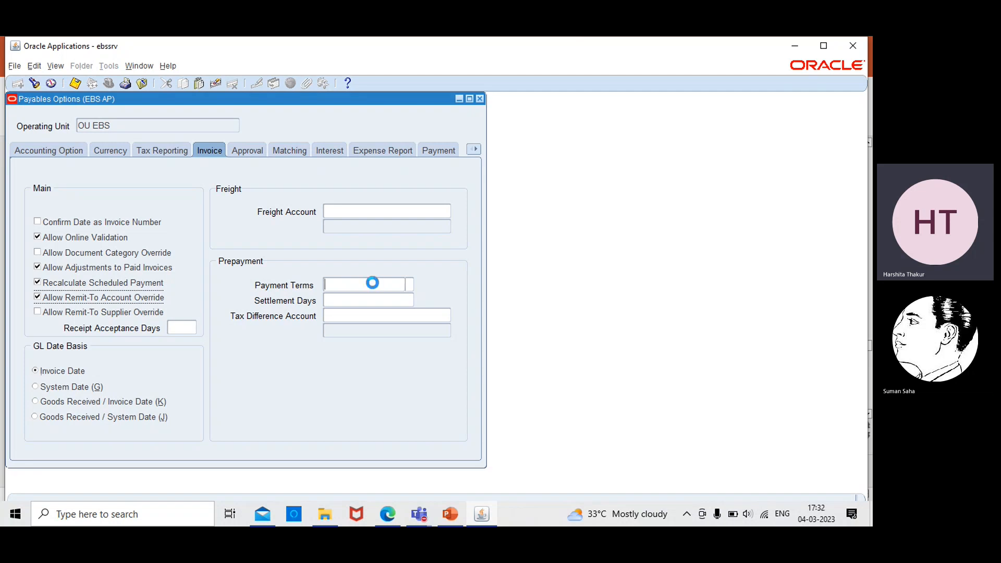
pyautogui.click(410, 285)
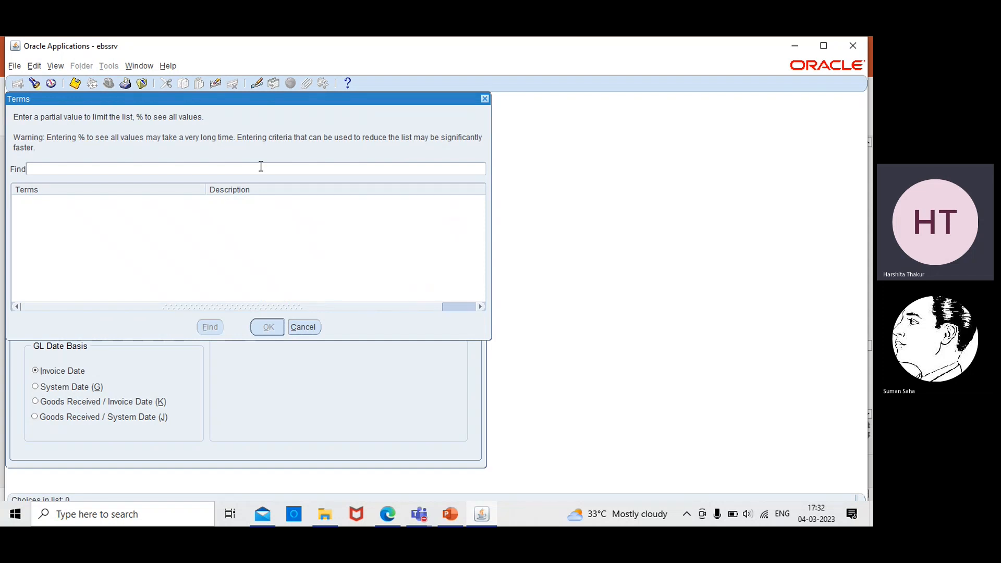
pyautogui.write('%imm%')
pyautogui.press('Return')
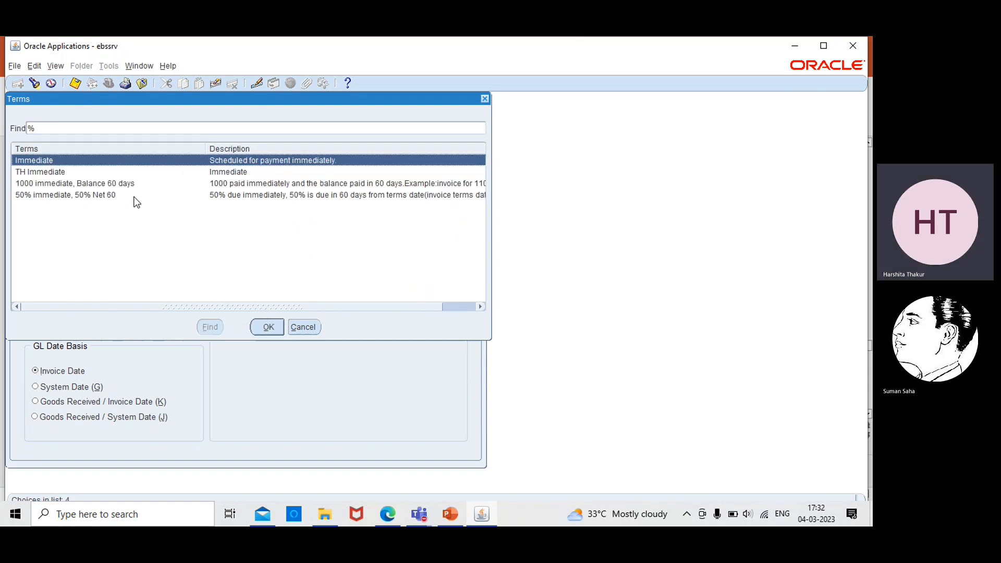
pyautogui.click(267, 326)
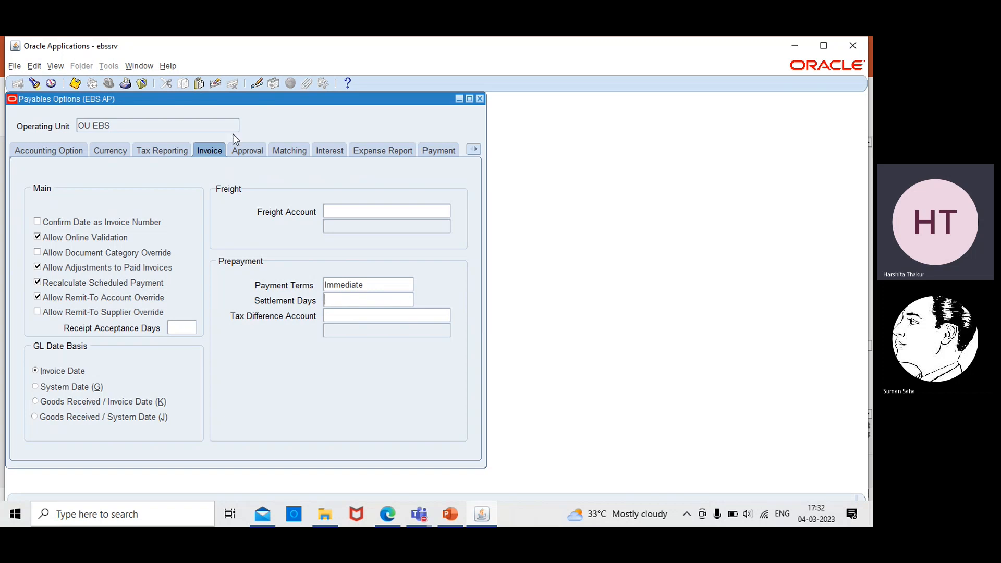
# Try the Use Invoice Approval Workflow option in the Approval options and clear it again
pyautogui.click(246, 153)
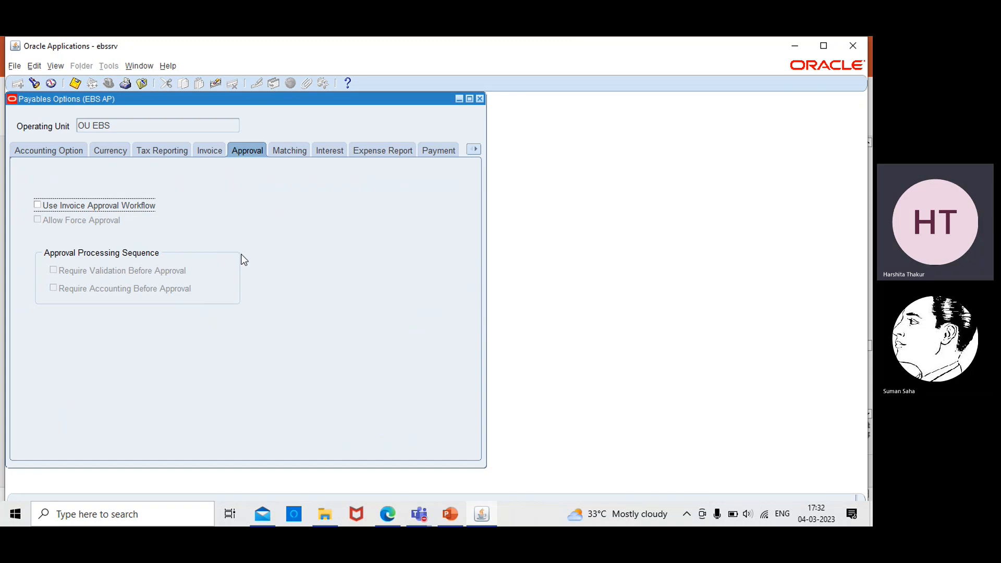
pyautogui.click(37, 205)
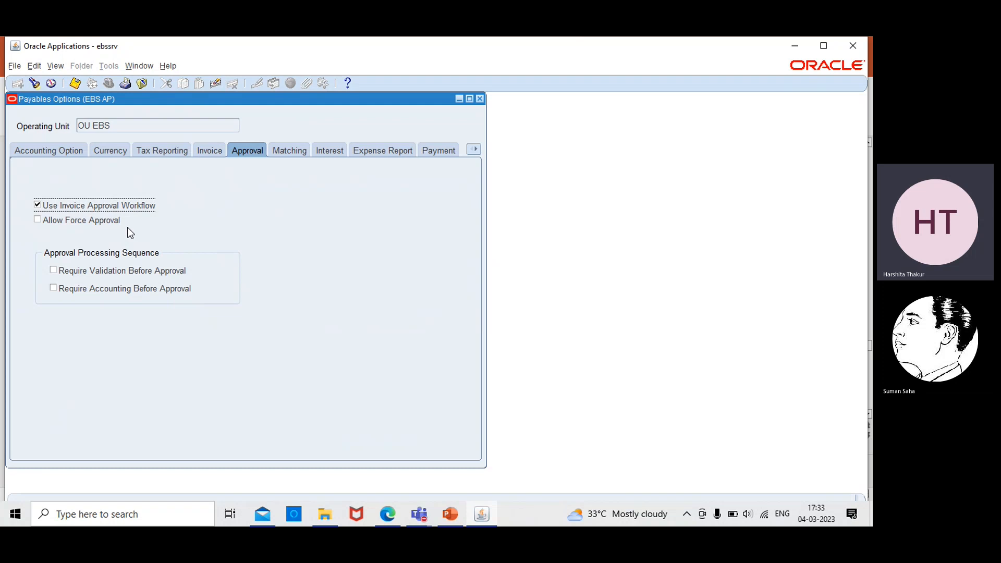
pyautogui.click(37, 204)
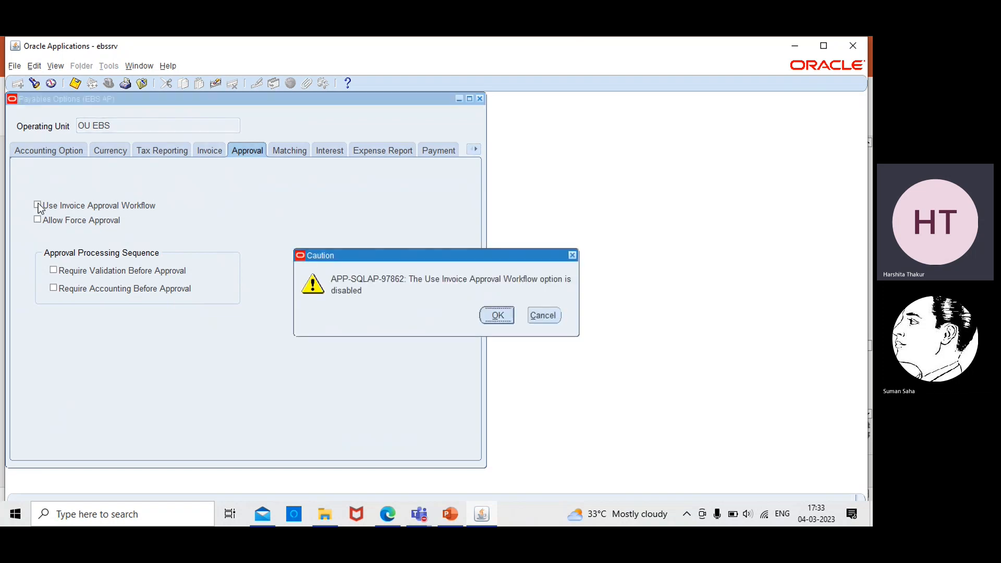
pyautogui.click(488, 313)
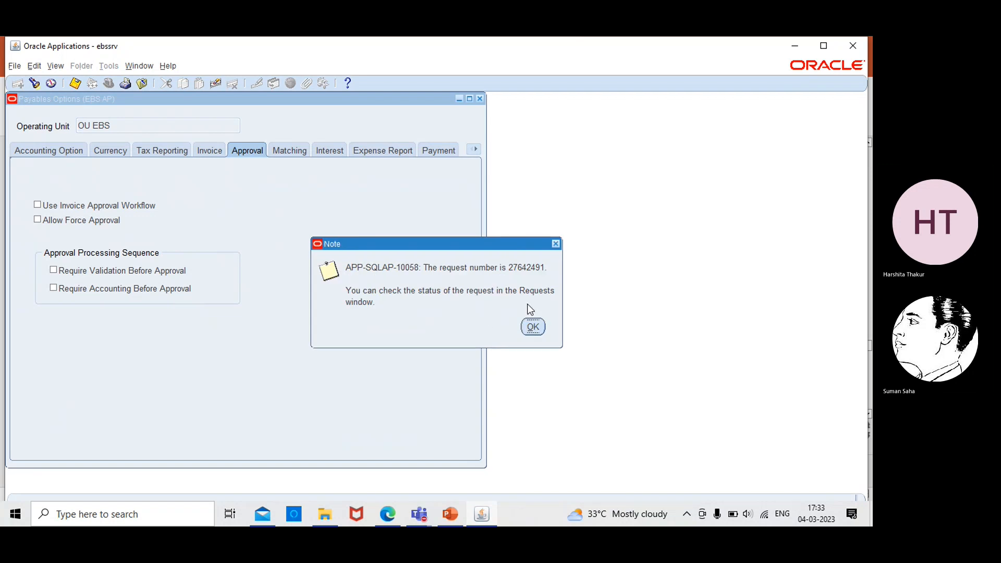
pyautogui.click(532, 331)
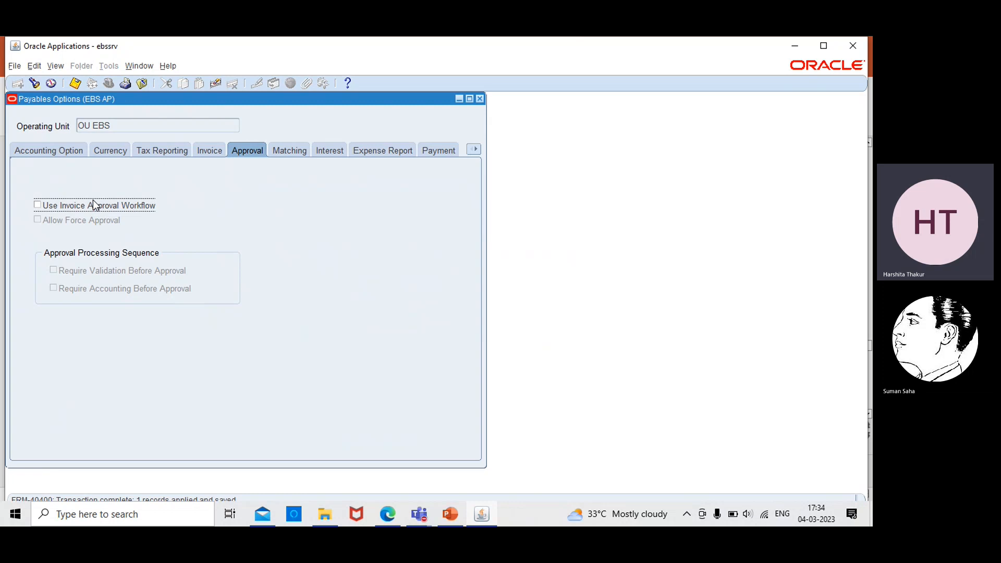
# Enable Allow Final Matching, Allow Distribution Level Matching, Allow Matching Account Override and Transfer PO Descriptive Flexfield Information in the Matching options
pyautogui.click(294, 143)
pyautogui.click(295, 143)
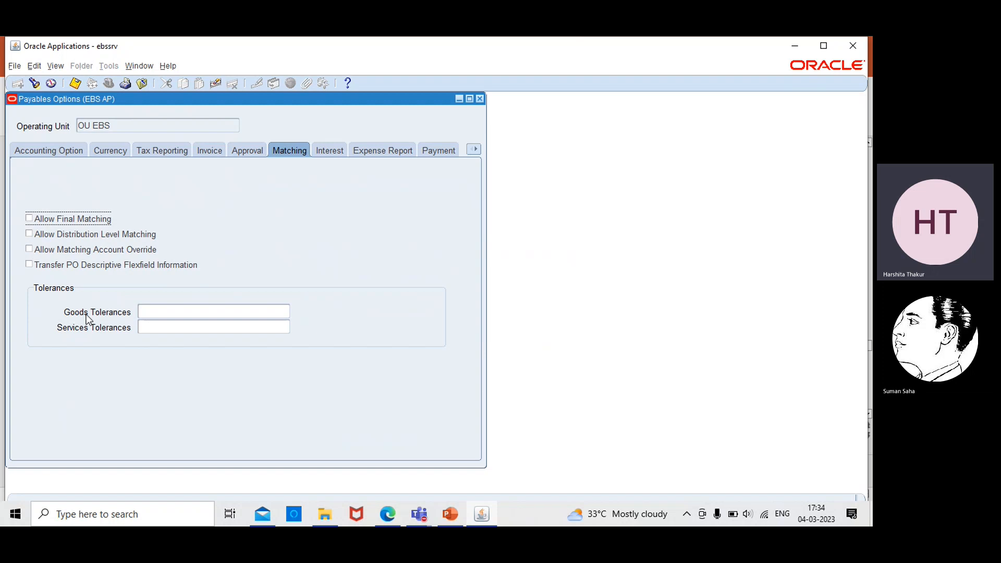
pyautogui.click(29, 219)
pyautogui.click(28, 234)
pyautogui.click(29, 249)
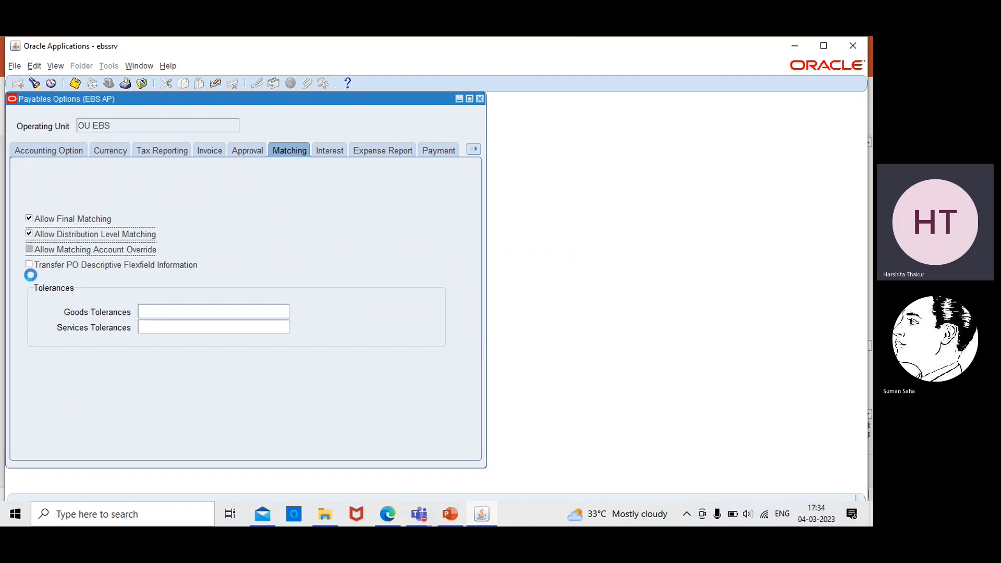
pyautogui.click(29, 264)
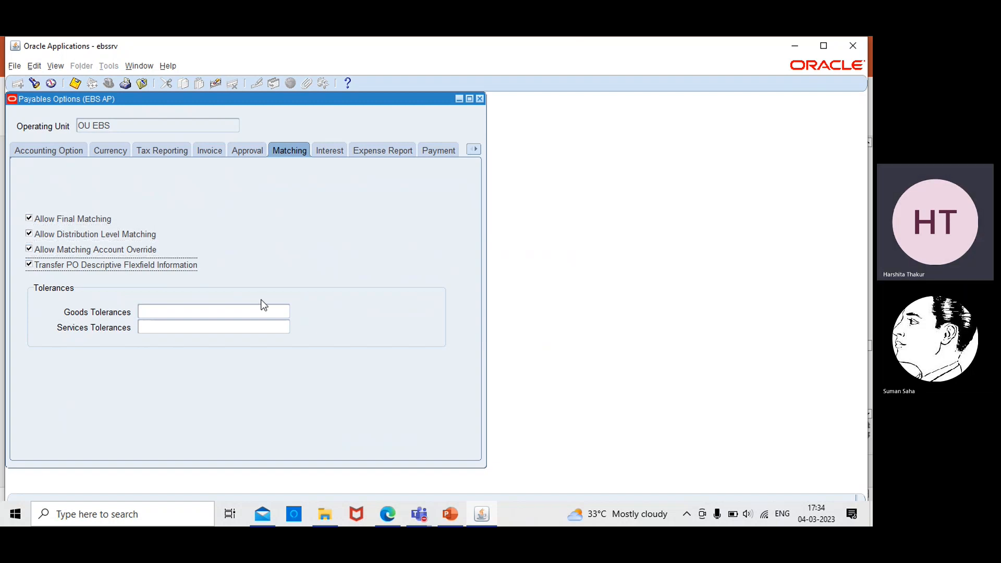
# Switch to the PowerPoint presentation and read the Matching Payables Options slide
pyautogui.click(439, 507)
pyautogui.scroll(-1, 319, 354)
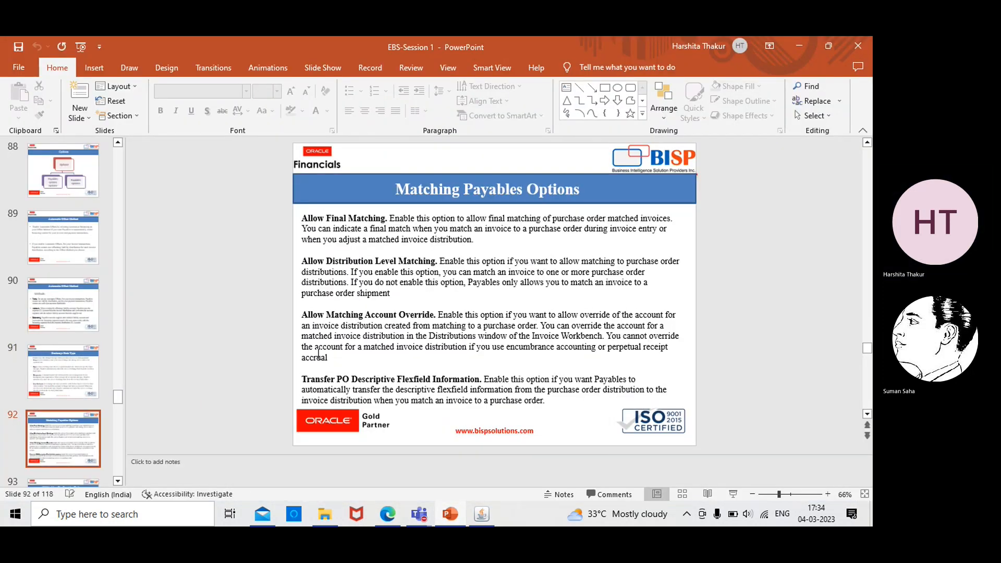
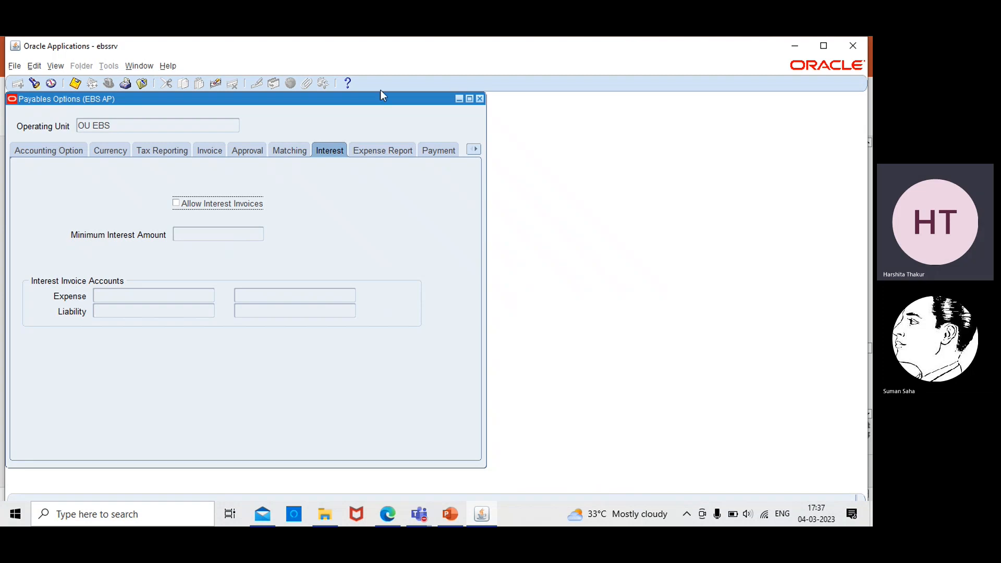
# Search all expense report templates for the Default Template in the Expense Report options and close the list without choosing one
pyautogui.click(380, 148)
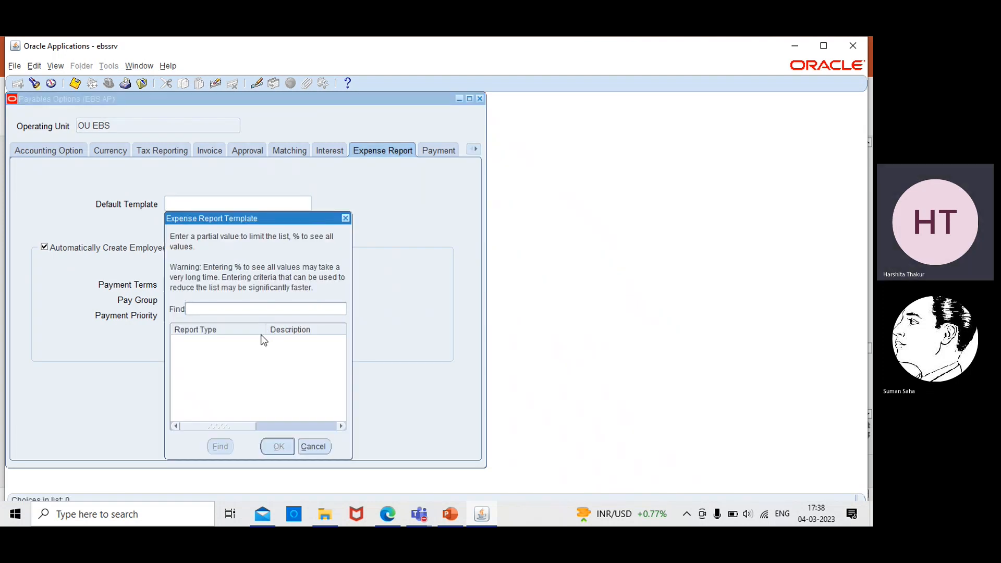
pyautogui.write('%')
pyautogui.click(217, 447)
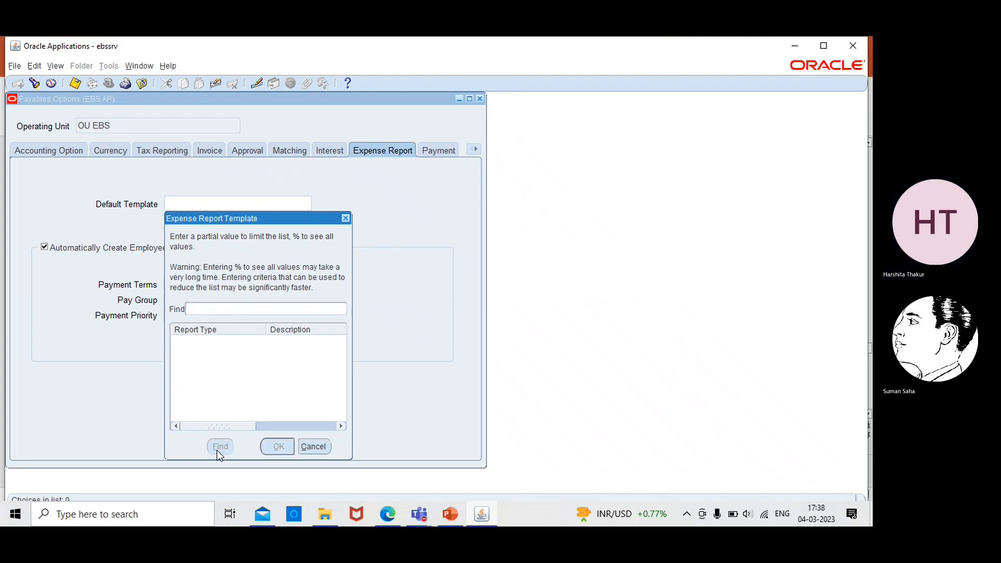
pyautogui.click(346, 218)
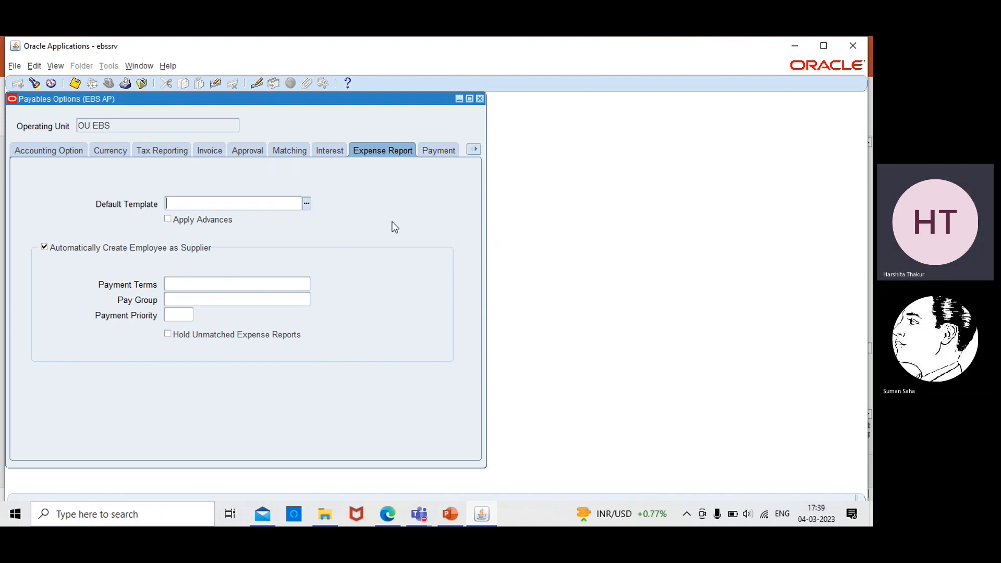
# Enable Exclude Tax from Discount Calculation, Allow Pre-Date, Allow Void and Reissue and Allow Address Change in the Payment options
pyautogui.click(443, 147)
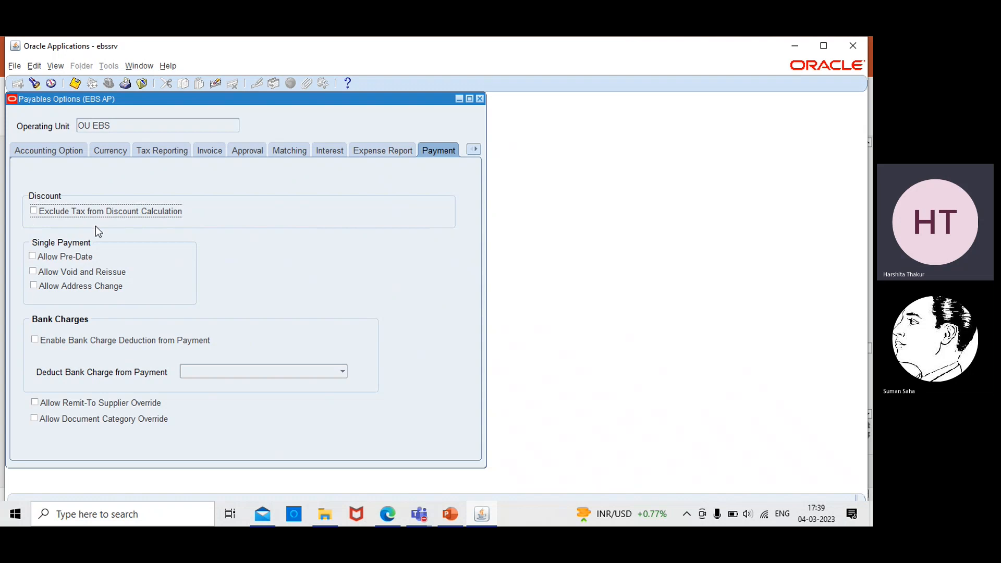
pyautogui.click(31, 210)
pyautogui.click(32, 256)
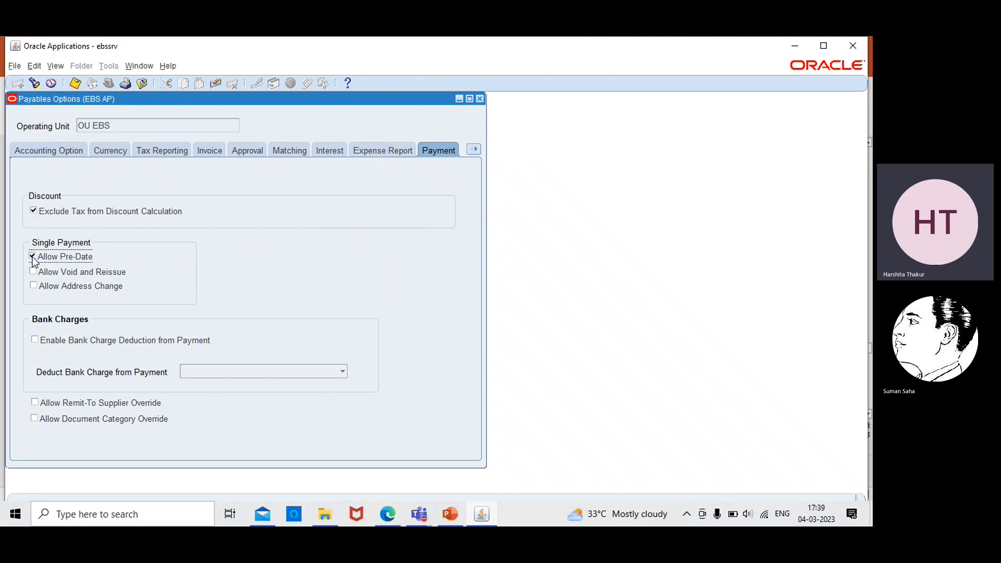
pyautogui.click(33, 272)
pyautogui.click(34, 286)
# Enable Use Withholding Tax and Include Discount Amount, and set both applying withholding tax and creating withholding invoices to At Invoice Validation Time
pyautogui.click(478, 149)
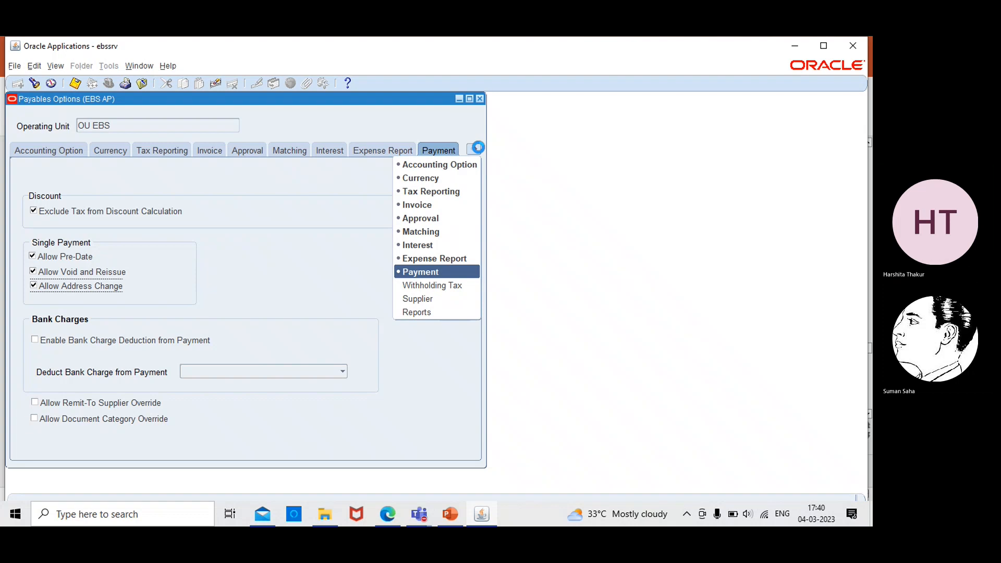
pyautogui.click(454, 288)
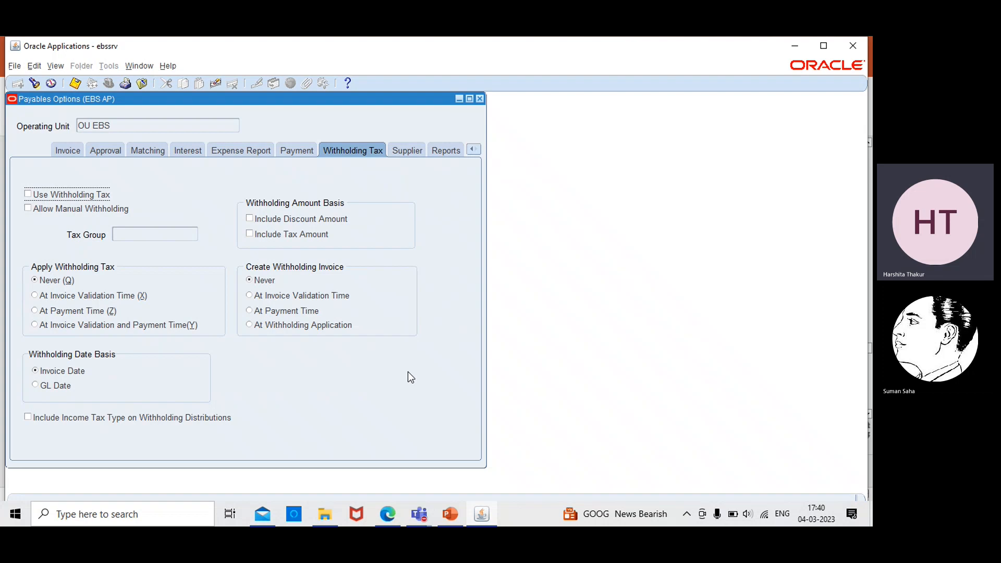
pyautogui.click(27, 194)
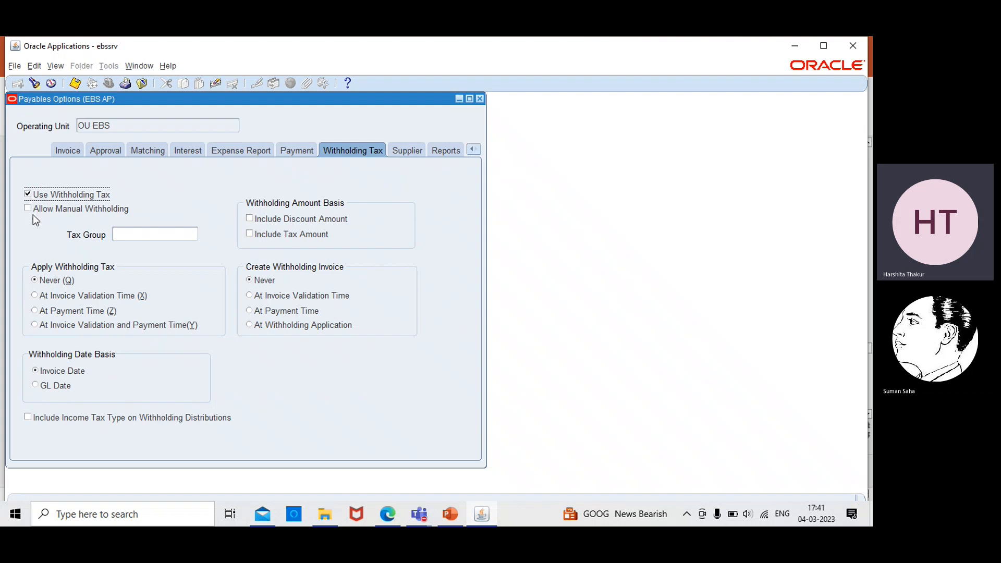
pyautogui.click(167, 233)
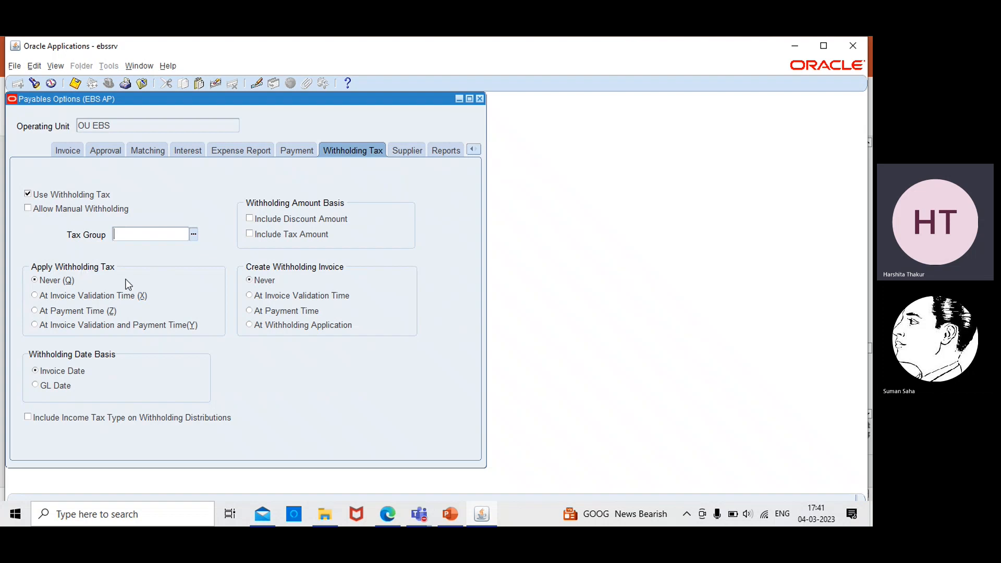
pyautogui.click(35, 296)
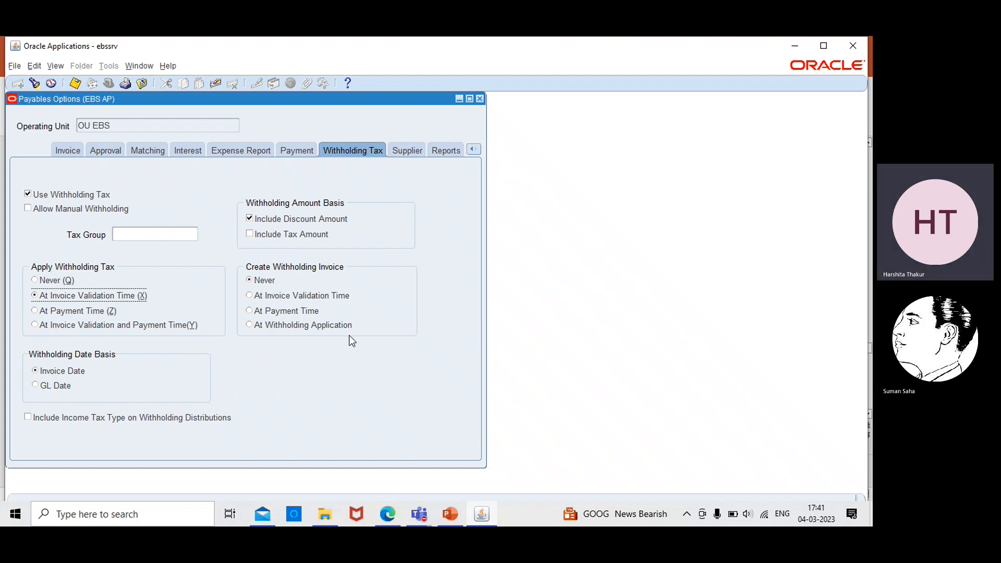
pyautogui.click(249, 294)
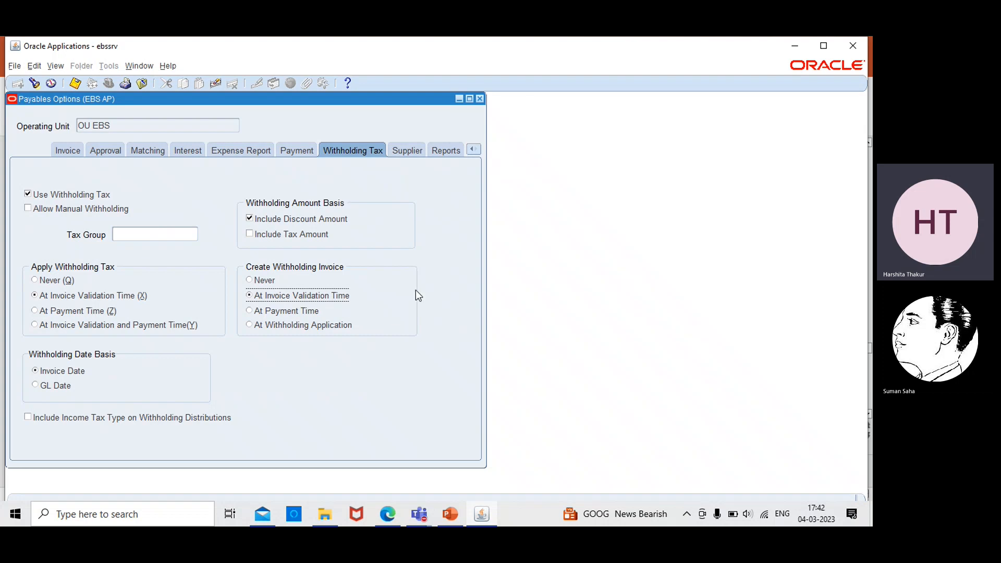
# Switch to the PowerPoint presentation and read the Withholding Tax Payables Options slide
pyautogui.click(451, 515)
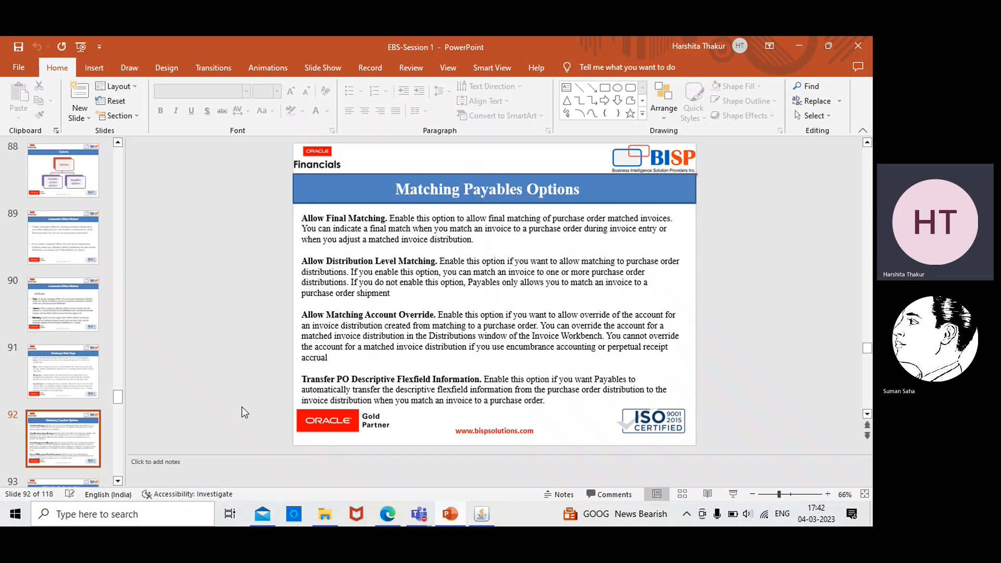
pyautogui.scroll(-1, 242, 410)
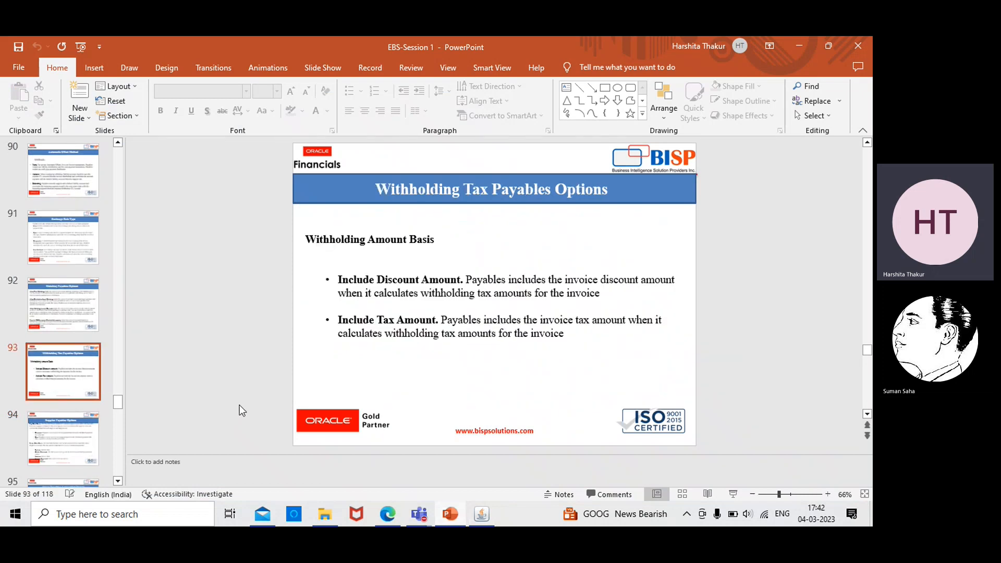
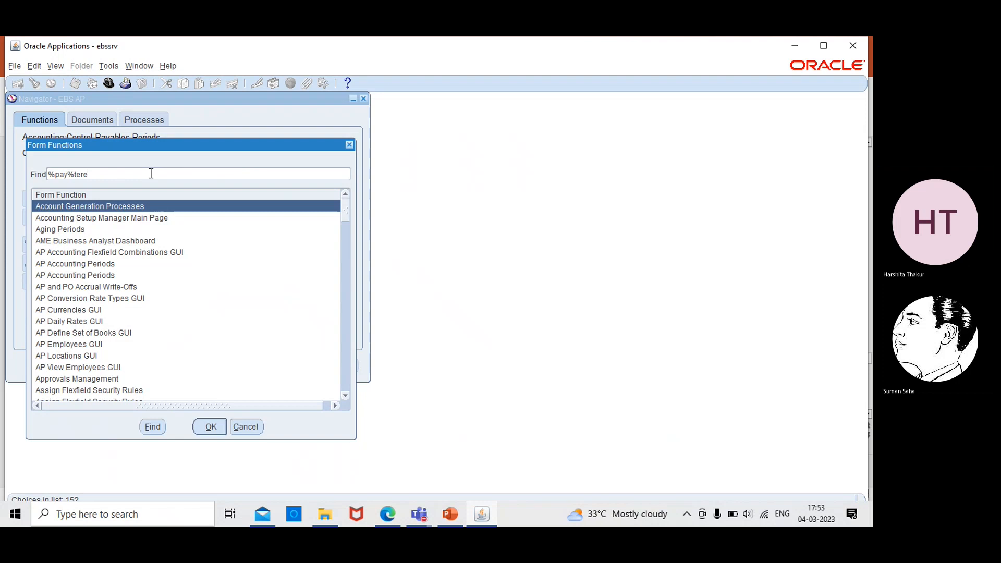
# Find the form function with %pay%ter% and open the Payment Terms form
pyautogui.press('BackSpace')
pyautogui.write('%')
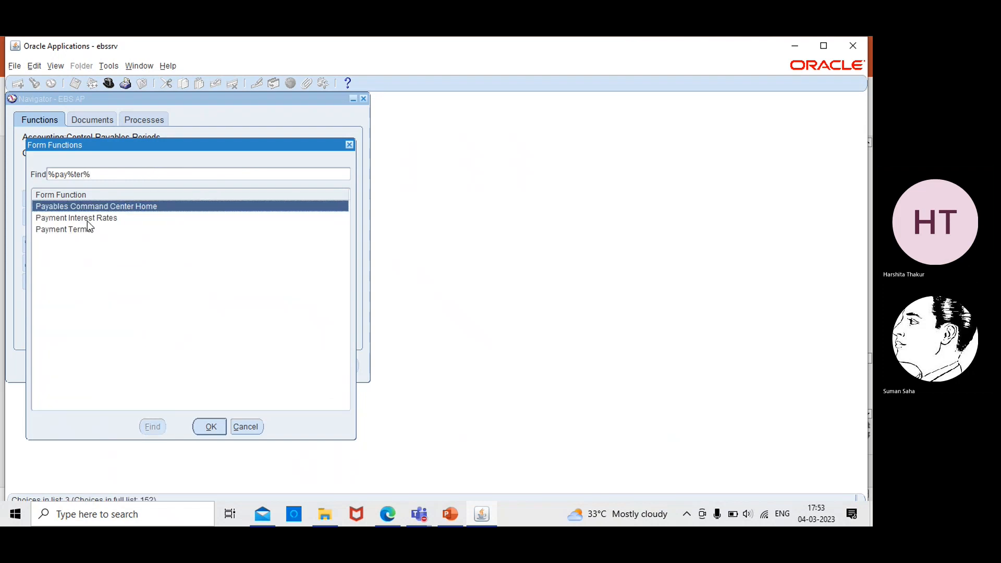
pyautogui.click(77, 230)
pyautogui.click(208, 427)
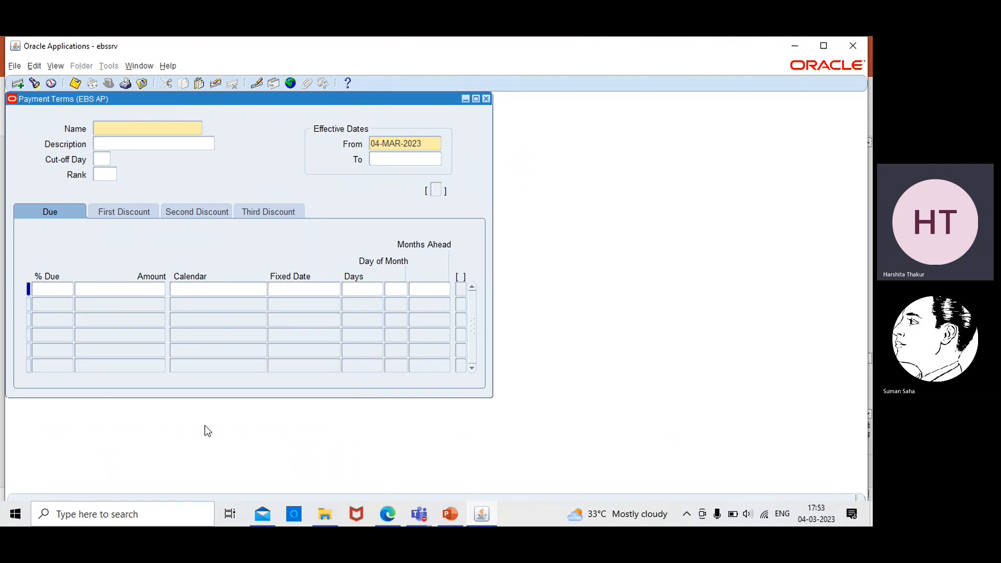
# Name the new payment term net 30 EBS
pyautogui.write('net ')
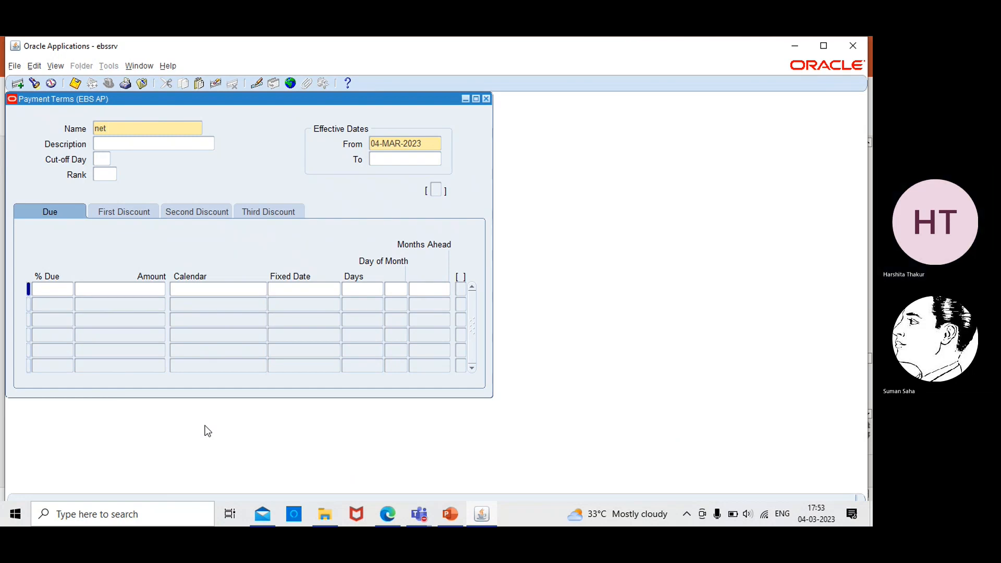
pyautogui.write('30')
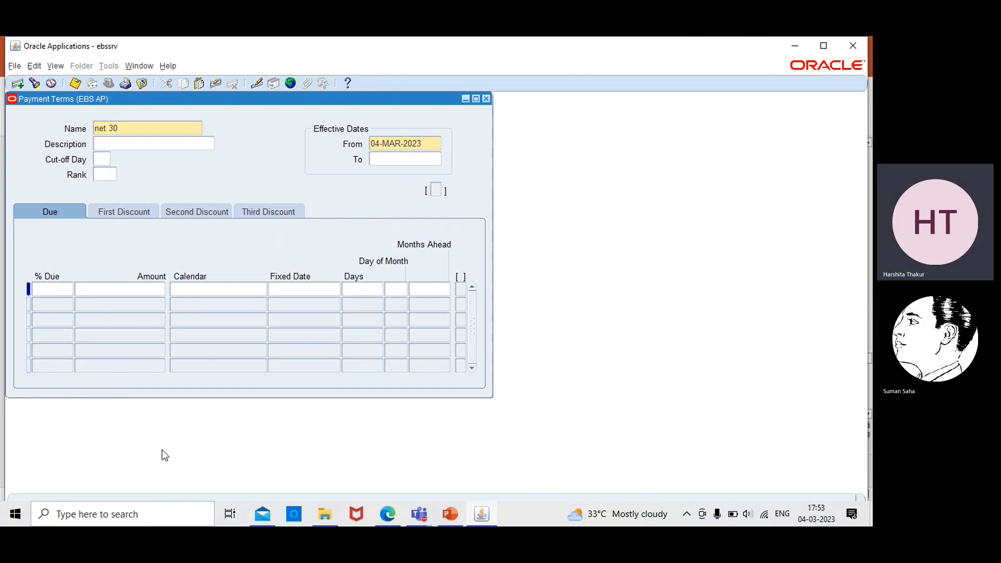
pyautogui.click(127, 145)
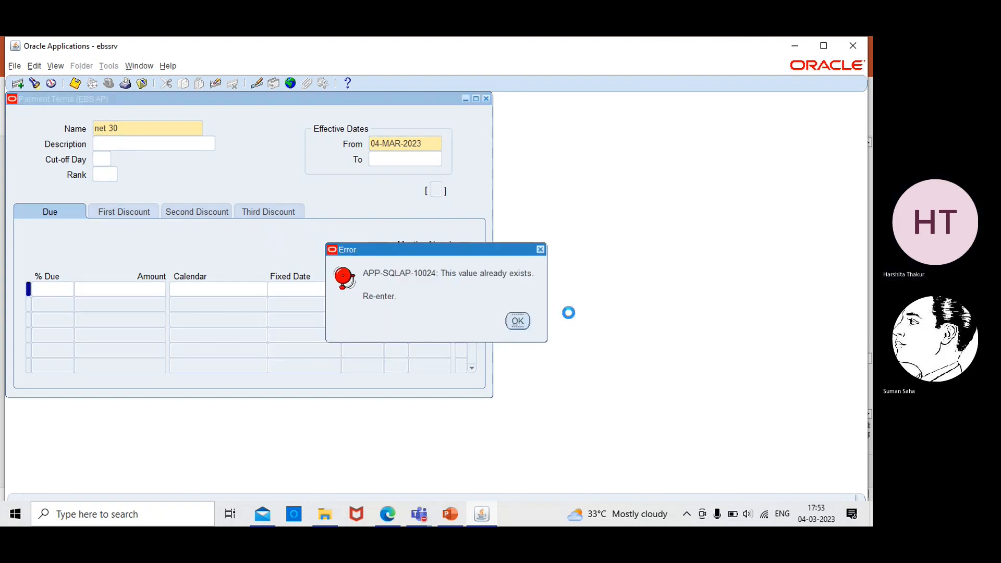
pyautogui.click(517, 322)
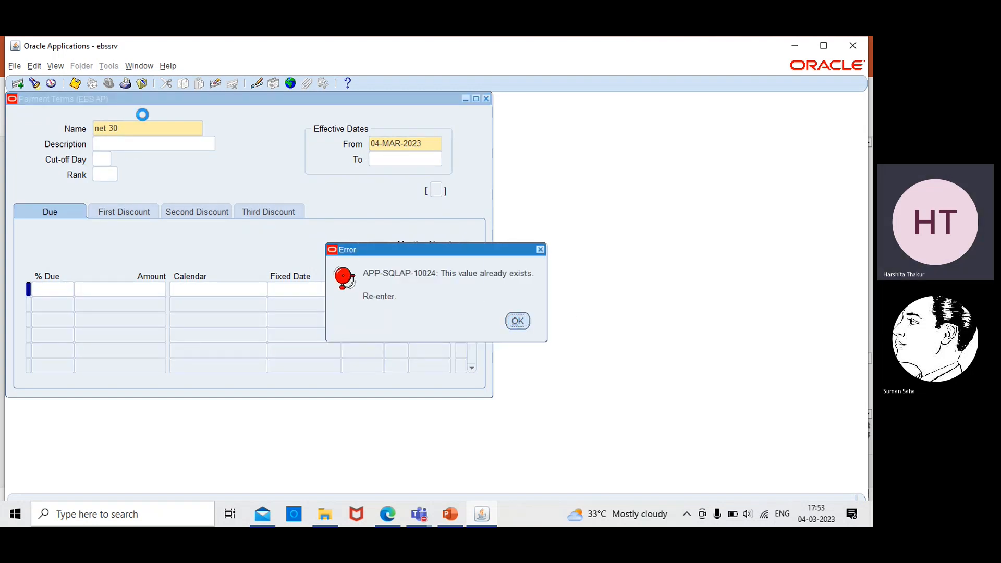
pyautogui.write('EBS')
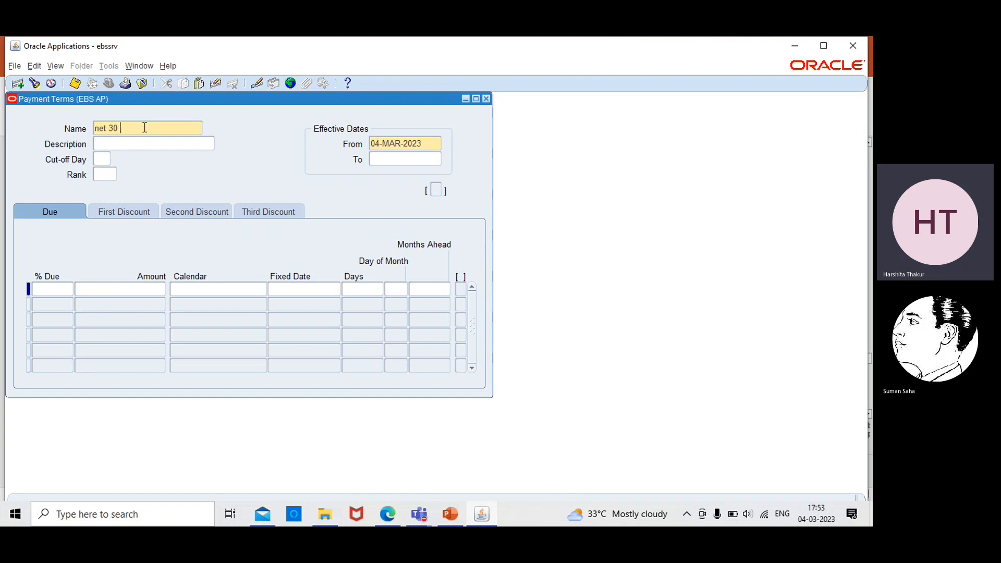
pyautogui.click(142, 148)
pyautogui.click(102, 158)
pyautogui.write('2')
pyautogui.press('BackSpace')
# Enter the first installment from the Define Payment Terms example slide: 25% due in 5 days
pyautogui.click(52, 217)
pyautogui.click(59, 288)
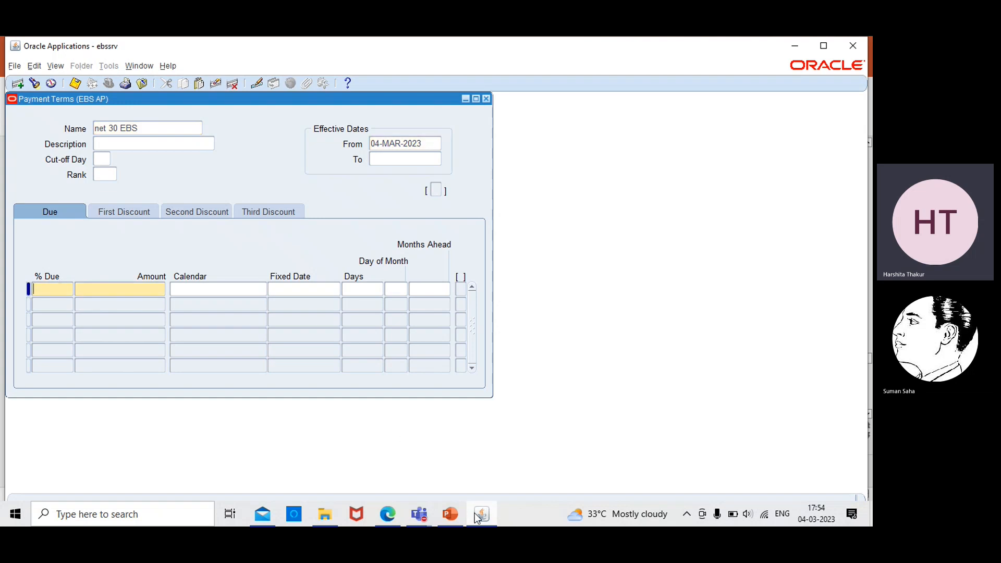
pyautogui.click(451, 515)
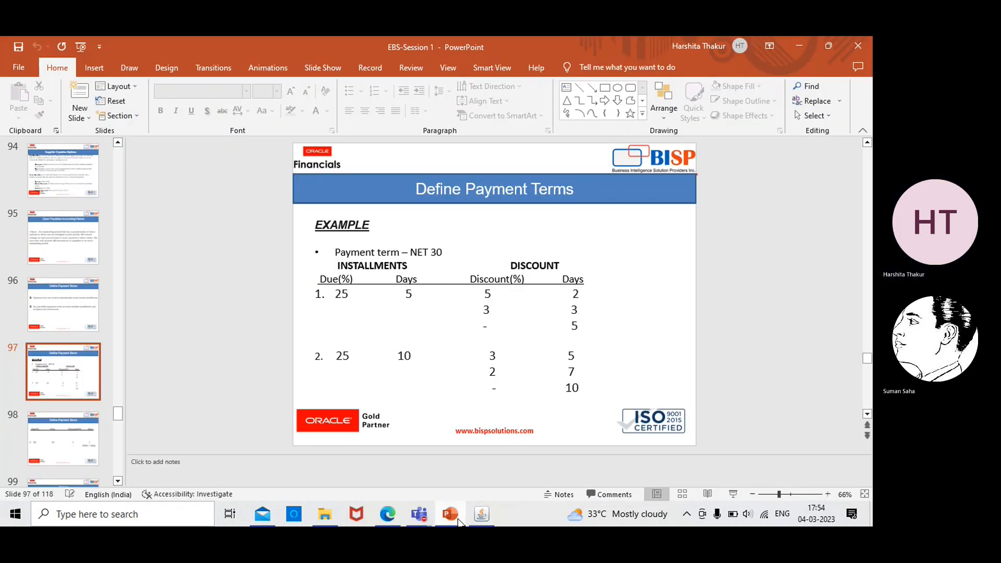
pyautogui.click(458, 519)
pyautogui.write('25')
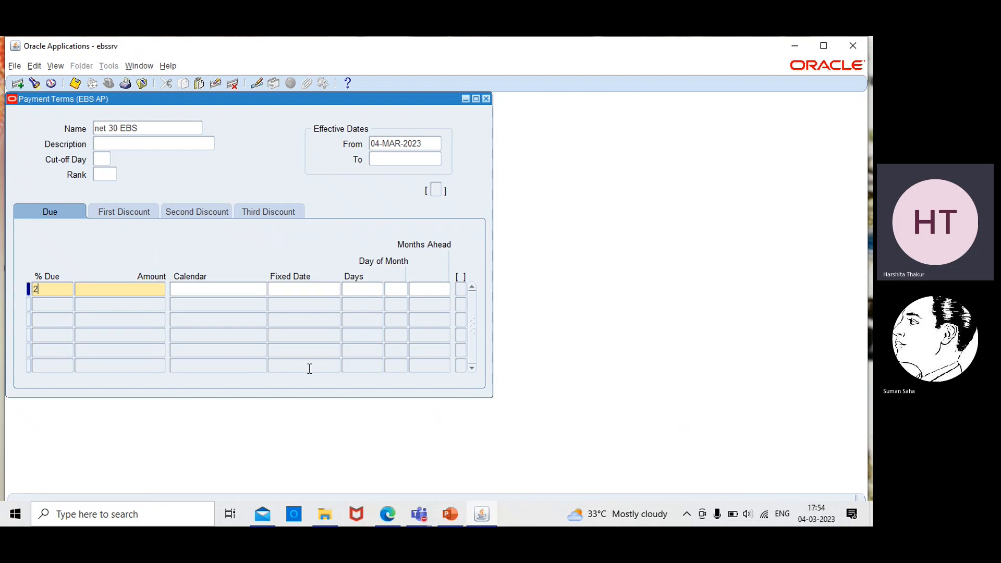
pyautogui.click(365, 290)
pyautogui.write('5')
# Consult the example slide and enter the first discount on the 25% installment as 5% within 2 days
pyautogui.click(119, 214)
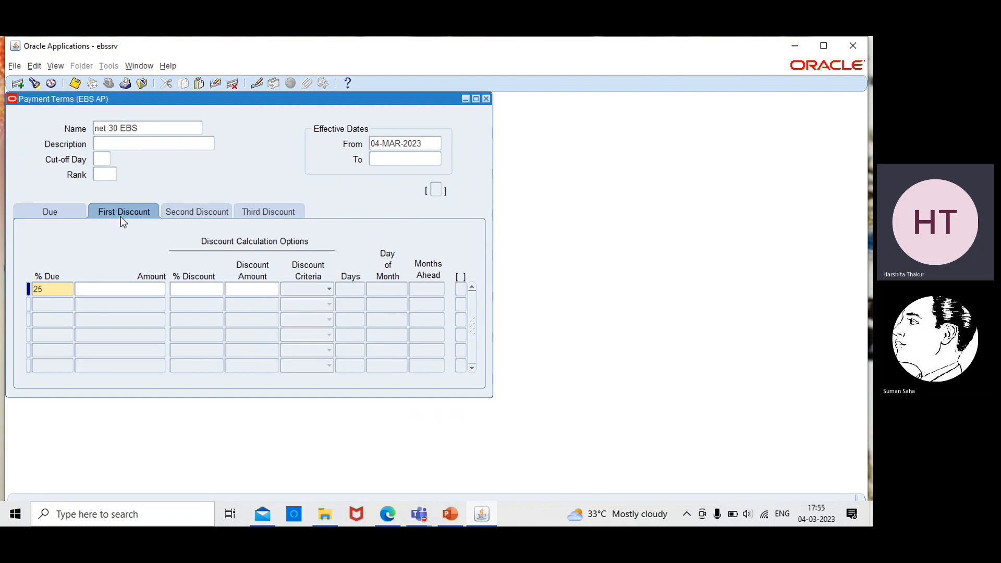
pyautogui.click(447, 516)
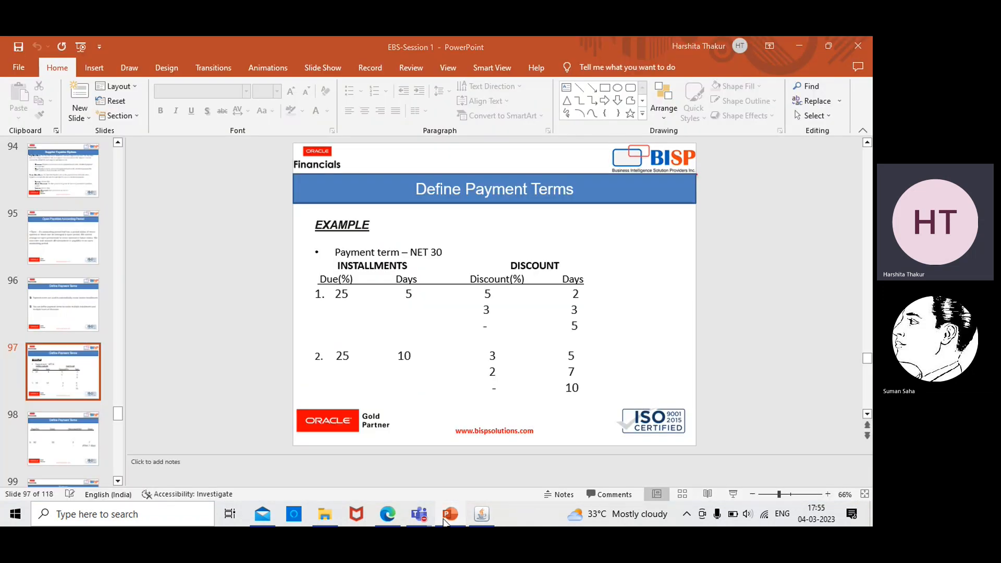
pyautogui.click(449, 515)
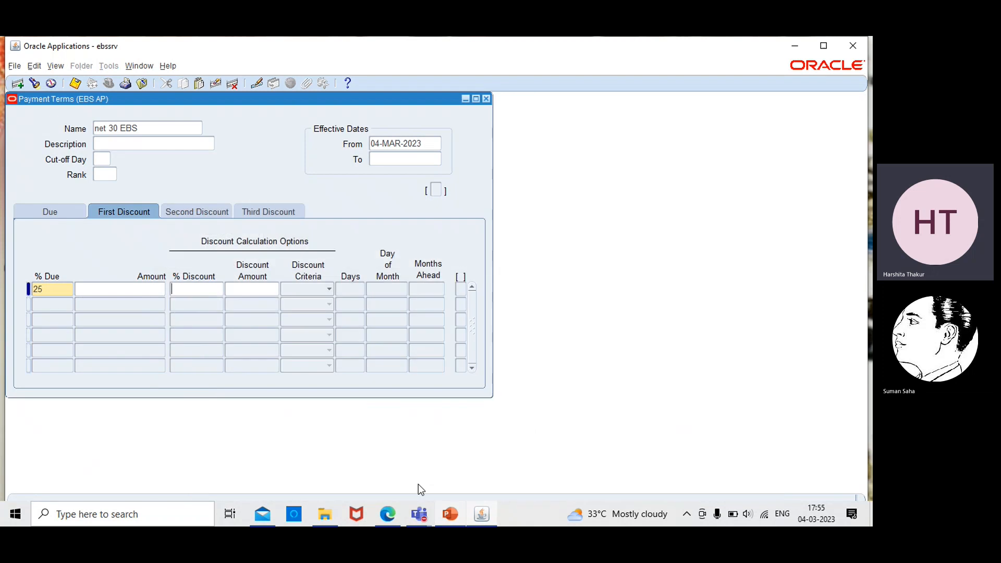
pyautogui.write('5')
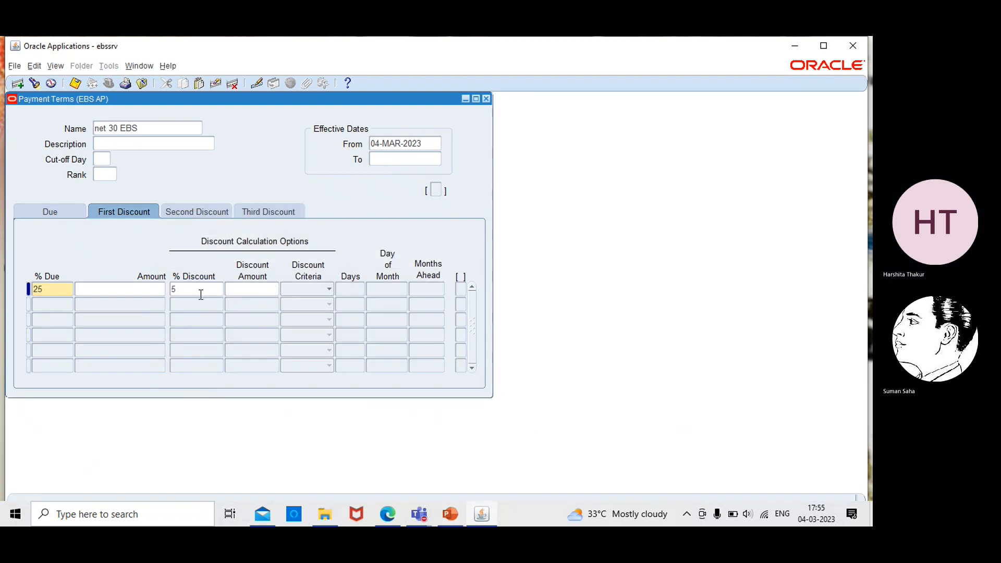
pyautogui.click(346, 290)
pyautogui.write('2')
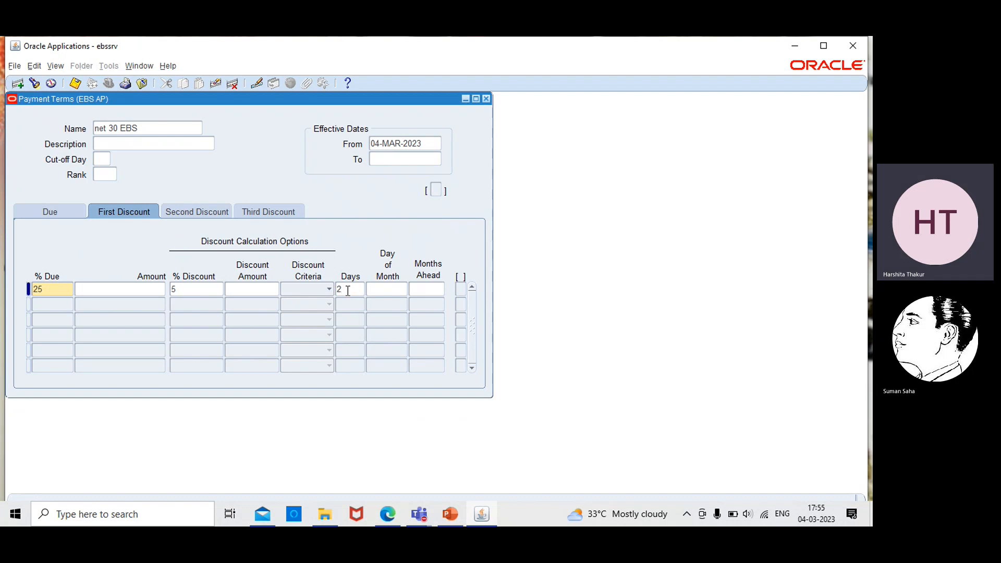
# Consult the example slide and enter the second discount on the 25% installment as 3% within 3 days
pyautogui.click(451, 518)
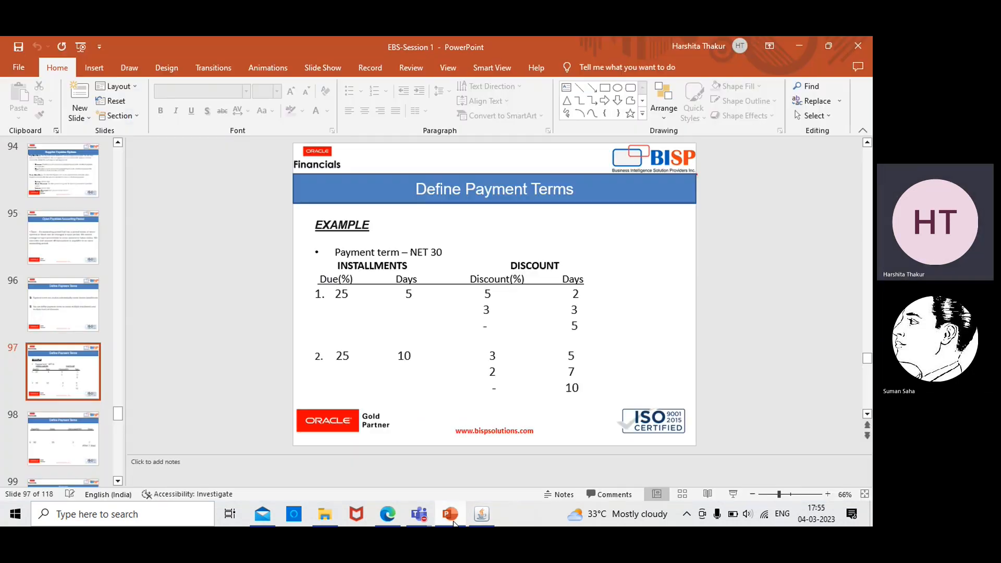
pyautogui.click(480, 515)
pyautogui.click(189, 210)
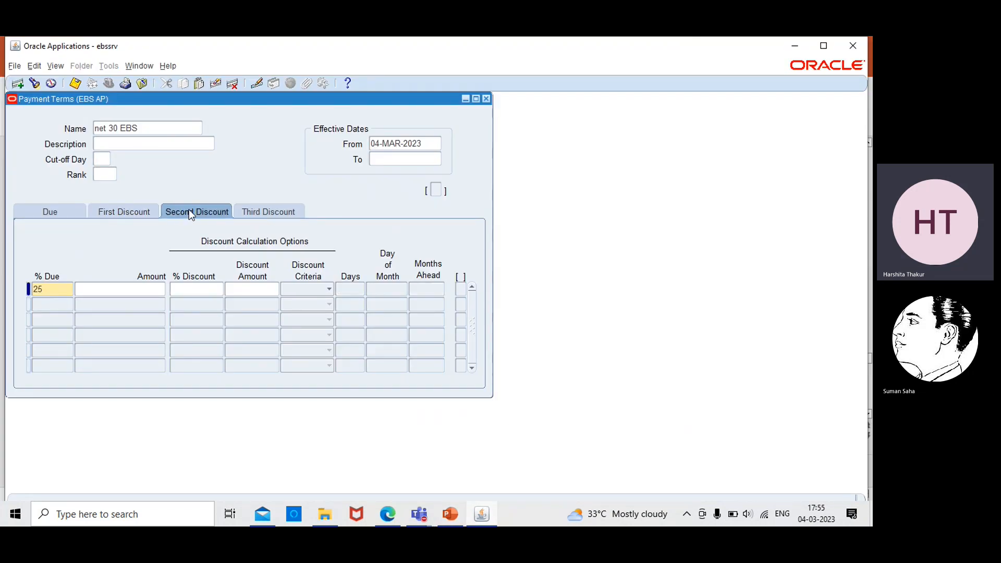
pyautogui.click(442, 512)
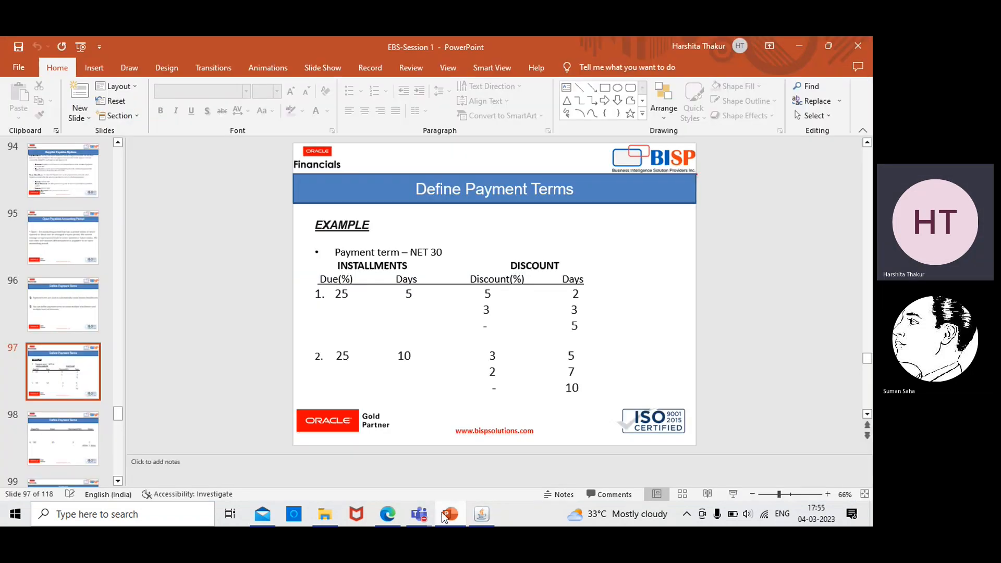
pyautogui.click(442, 512)
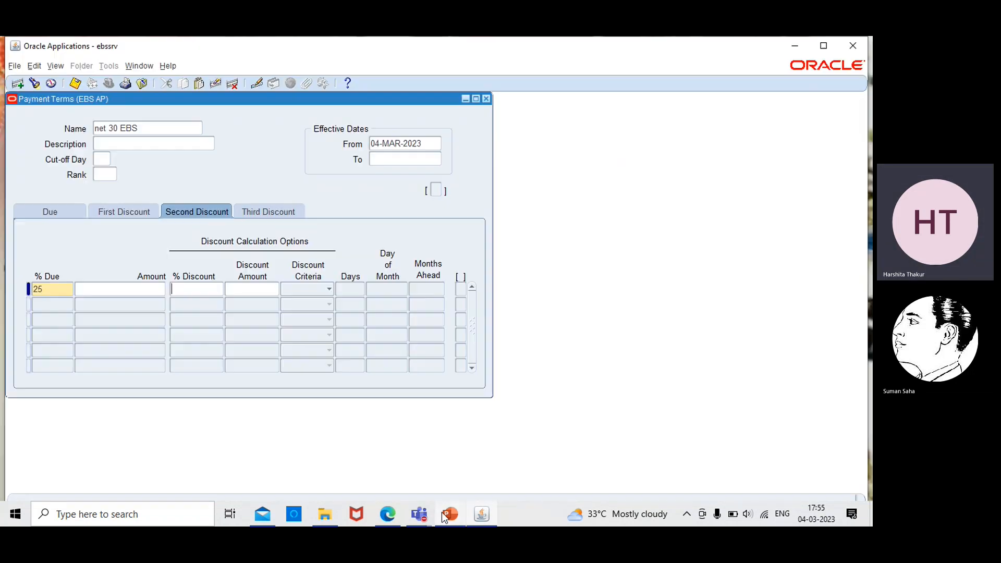
pyautogui.write('3')
pyautogui.click(345, 293)
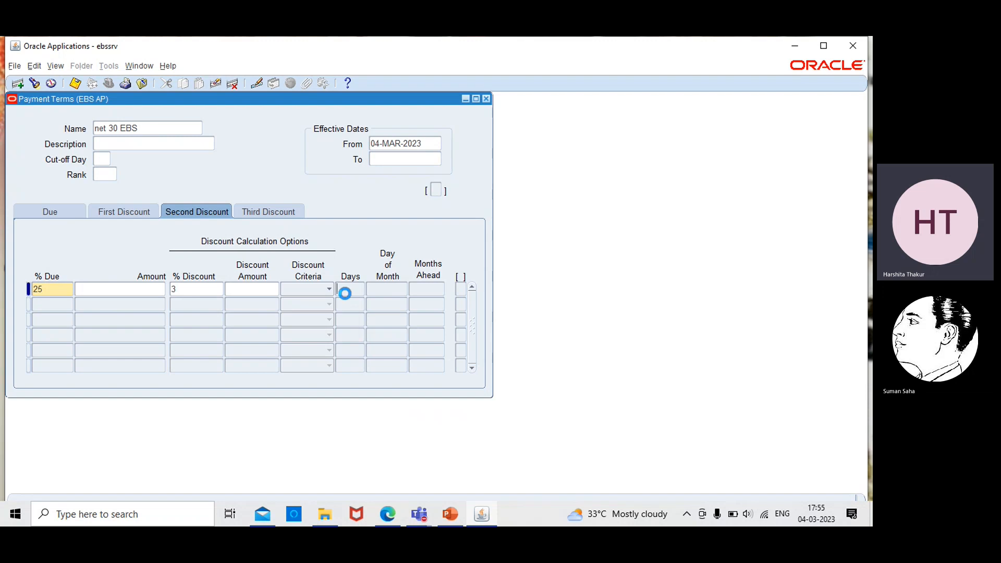
pyautogui.write('3')
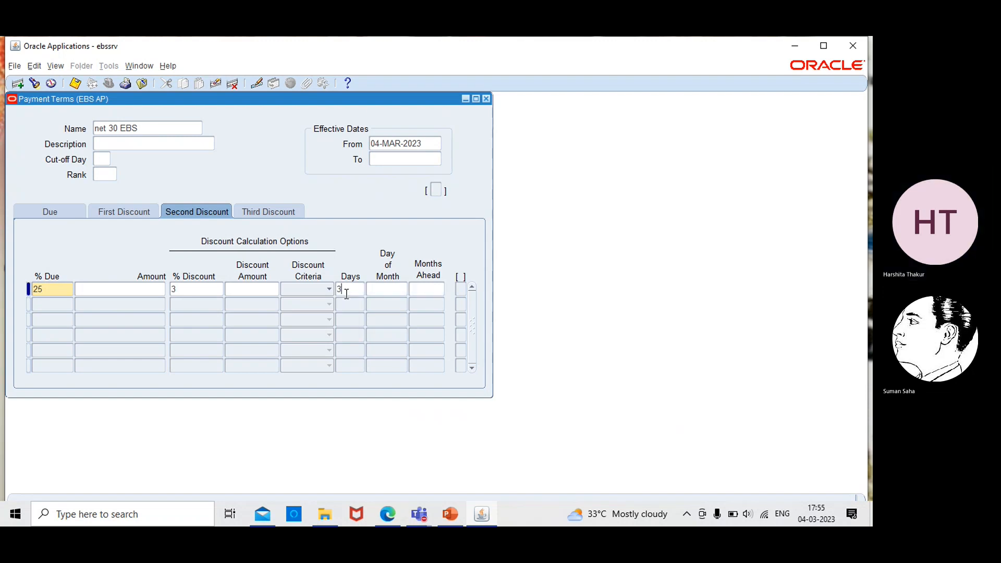
# Consult the example slide and try to start a second installment line below the 25% line
pyautogui.click(450, 514)
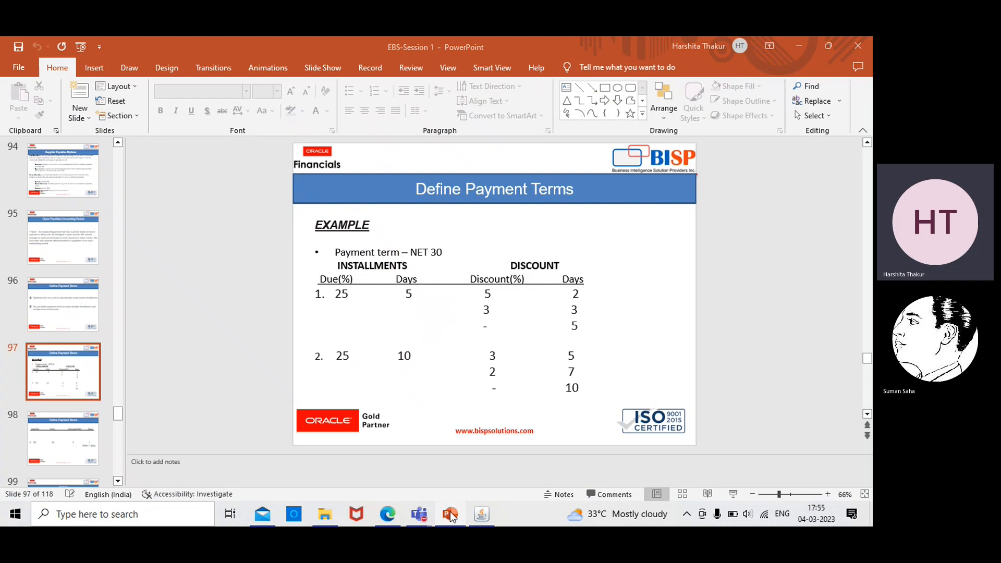
pyautogui.click(450, 513)
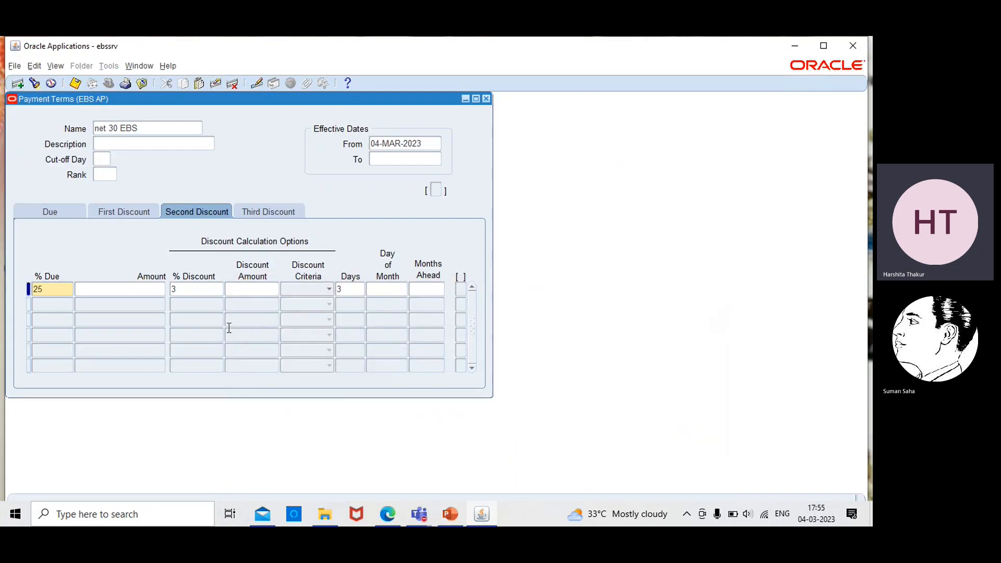
pyautogui.click(64, 309)
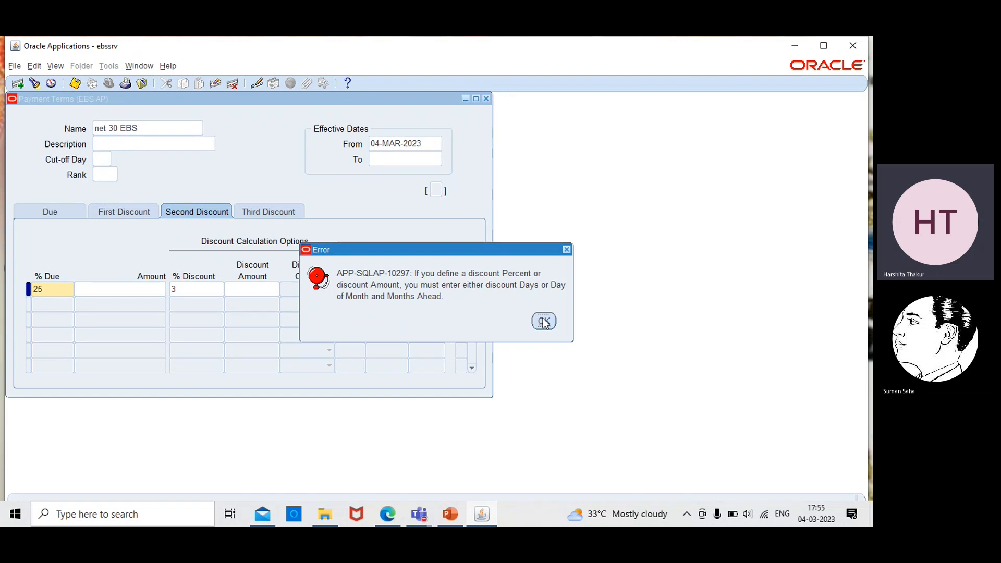
pyautogui.click(543, 321)
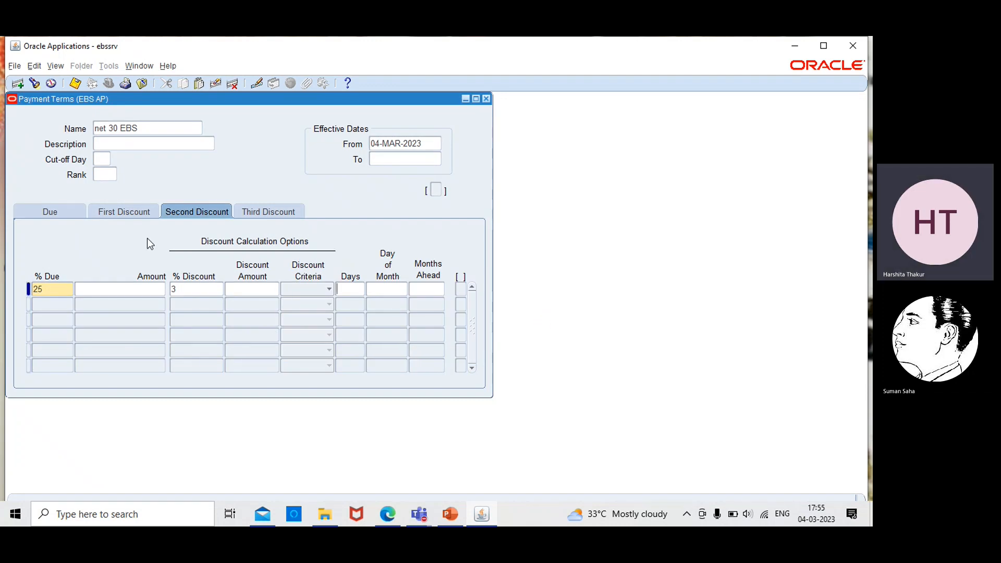
pyautogui.click(63, 211)
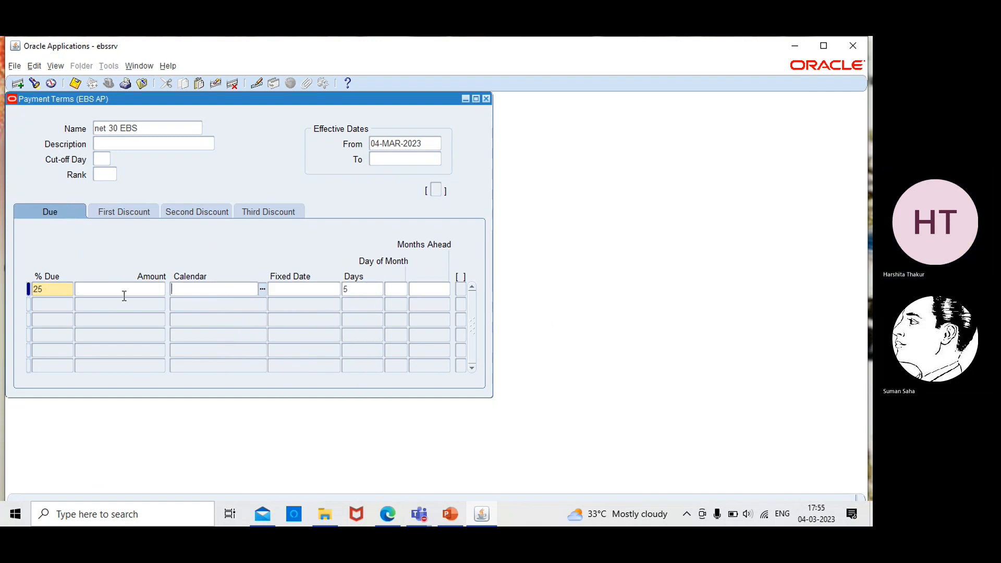
pyautogui.click(48, 300)
pyautogui.click(545, 321)
# Check the discount days on the example slide and re-enter 2 days for the first discount
pyautogui.click(127, 212)
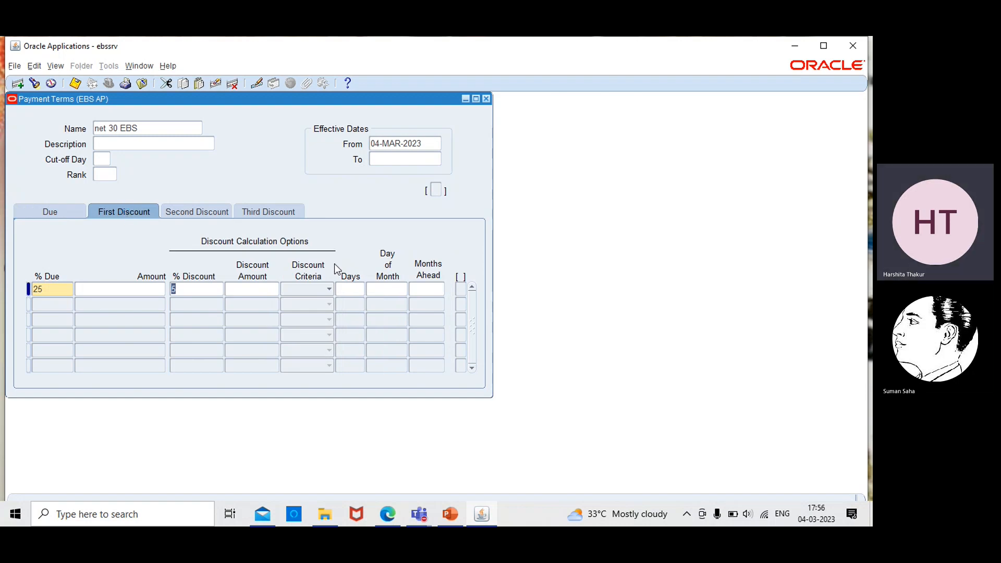
pyautogui.click(358, 289)
pyautogui.click(488, 522)
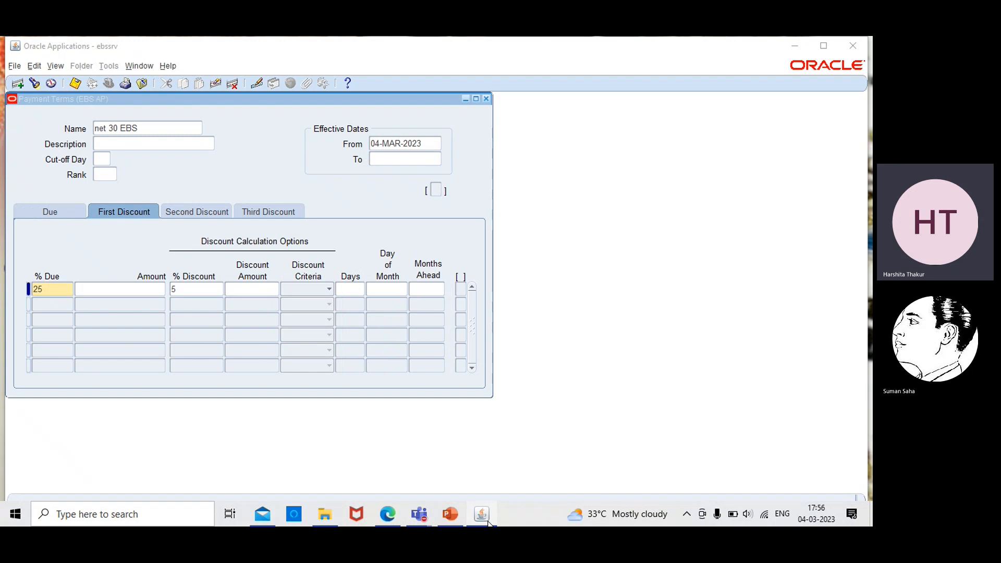
pyautogui.click(488, 523)
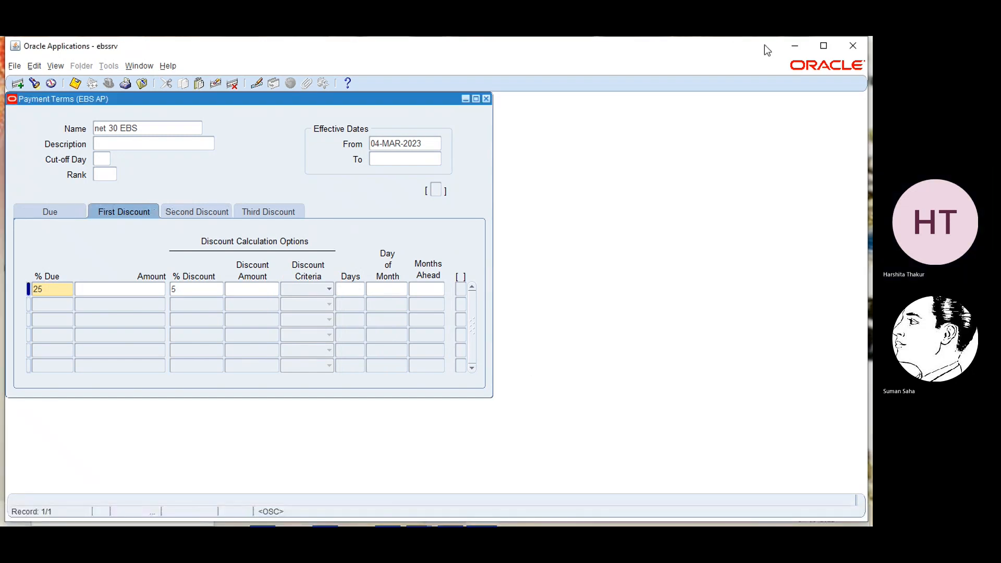
pyautogui.click(793, 51)
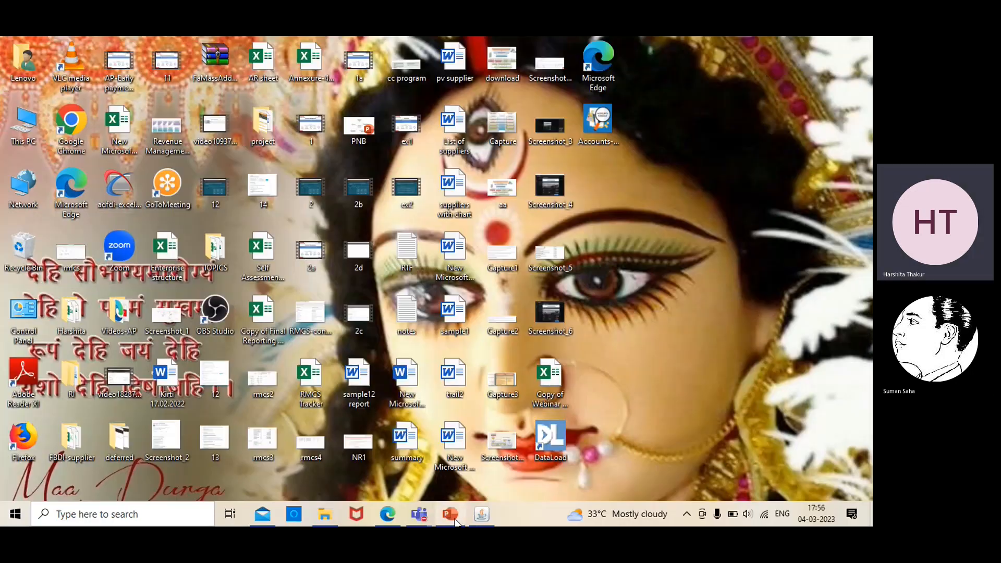
pyautogui.click(455, 520)
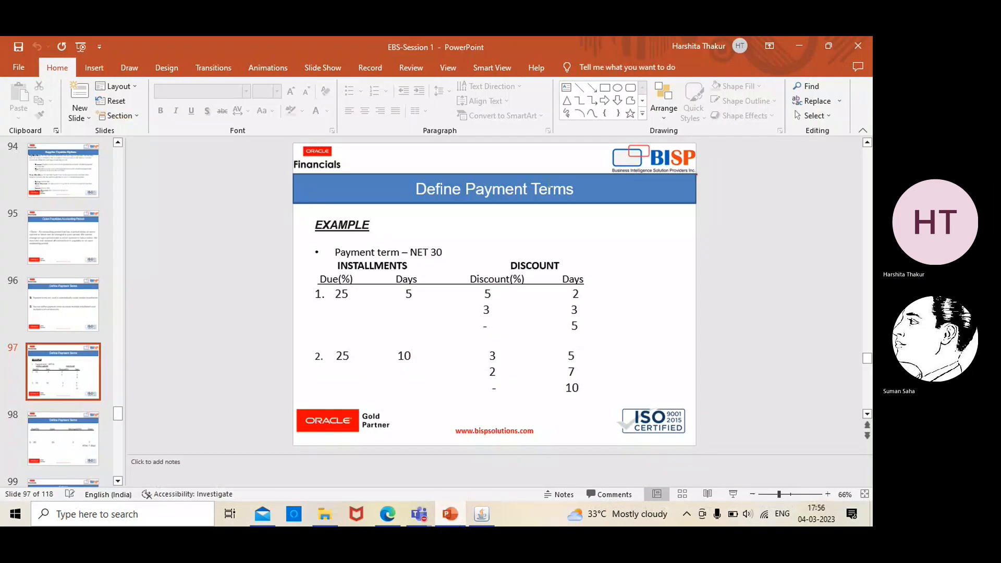
pyautogui.click(489, 520)
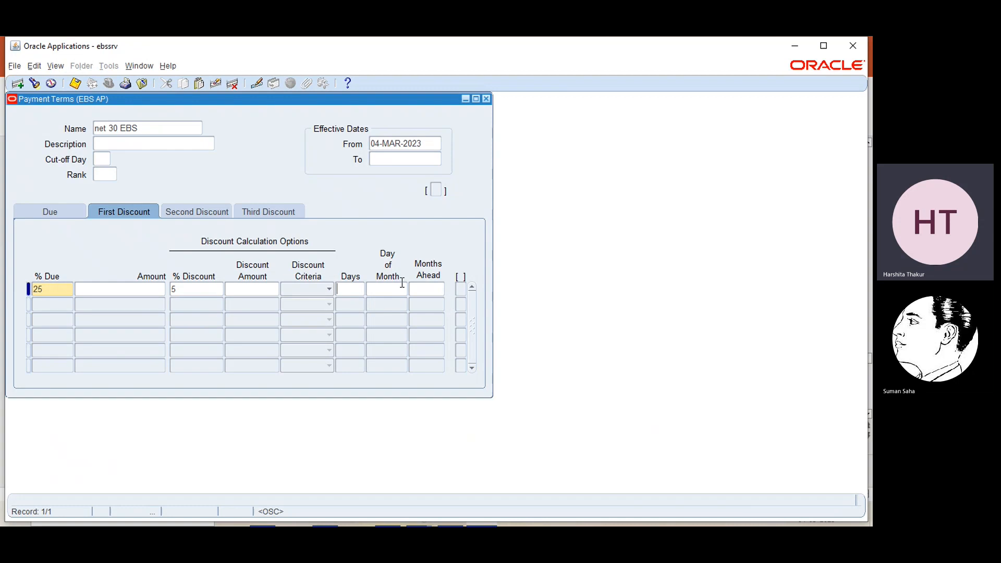
pyautogui.write('2')
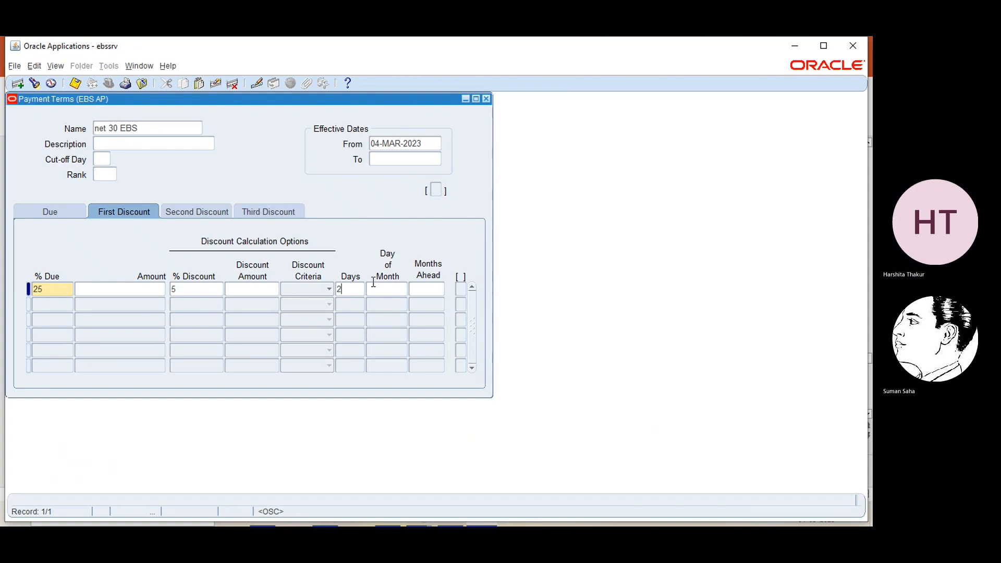
# Re-enter 3 days for the second discount on the 25% installment and check the third discount
pyautogui.click(184, 214)
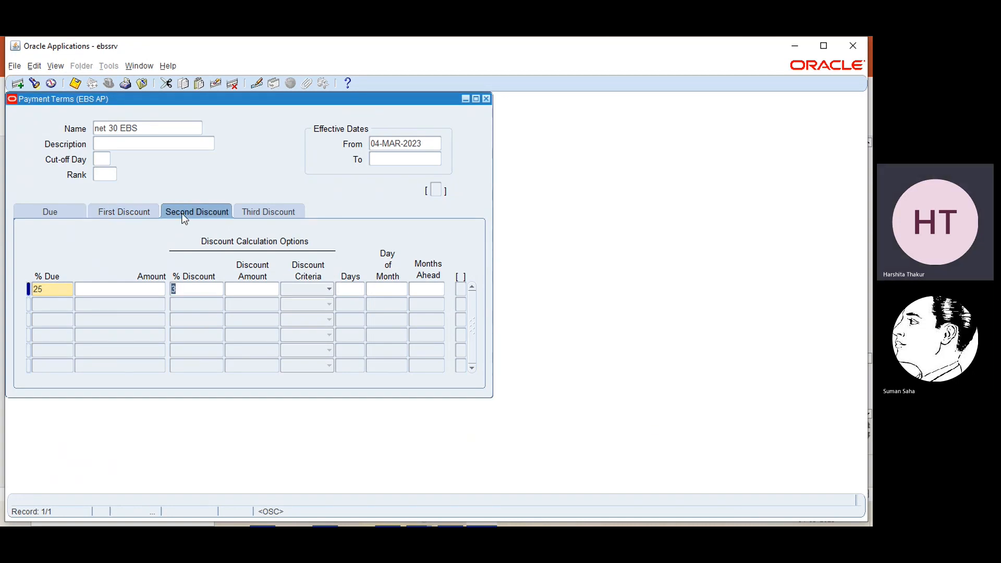
pyautogui.click(347, 287)
pyautogui.write('3')
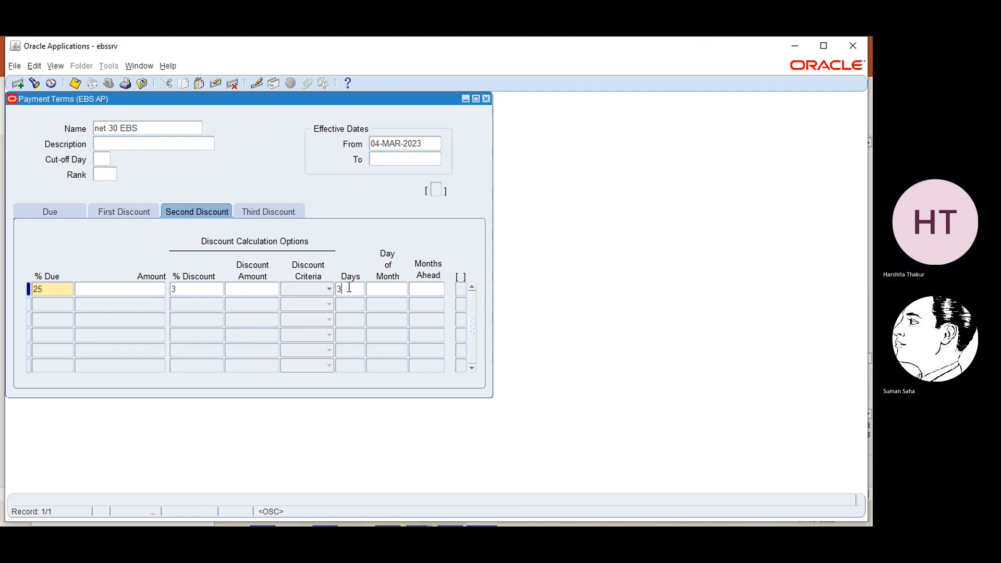
pyautogui.click(259, 211)
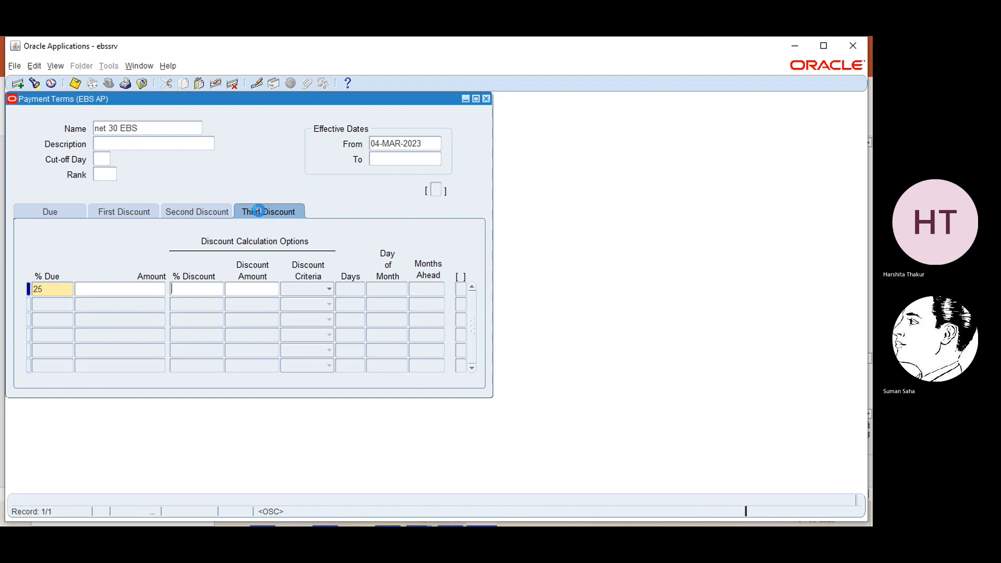
pyautogui.click(191, 212)
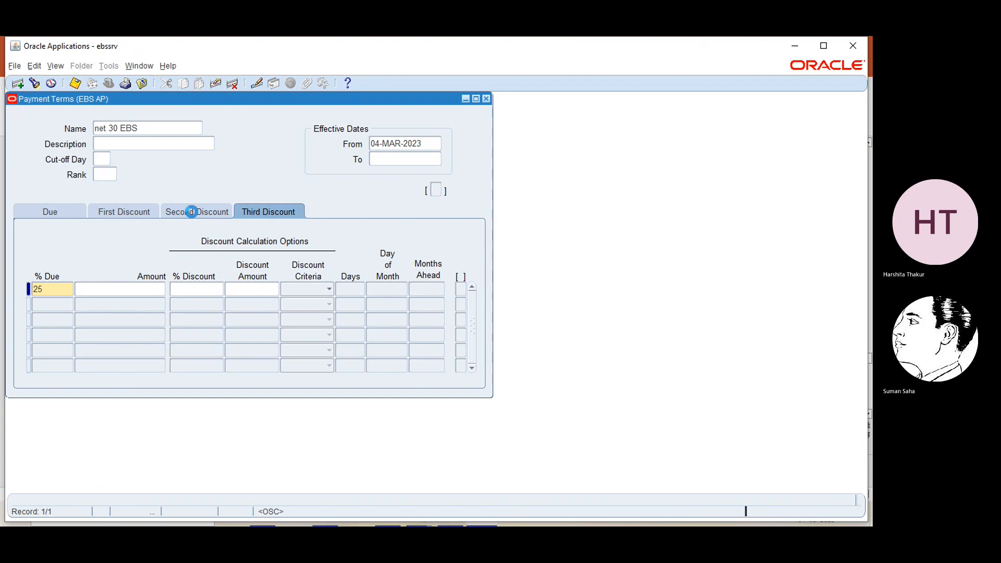
# Add a second installment line with 25% due in 10 days, checking the due days on the example slide
pyautogui.click(139, 211)
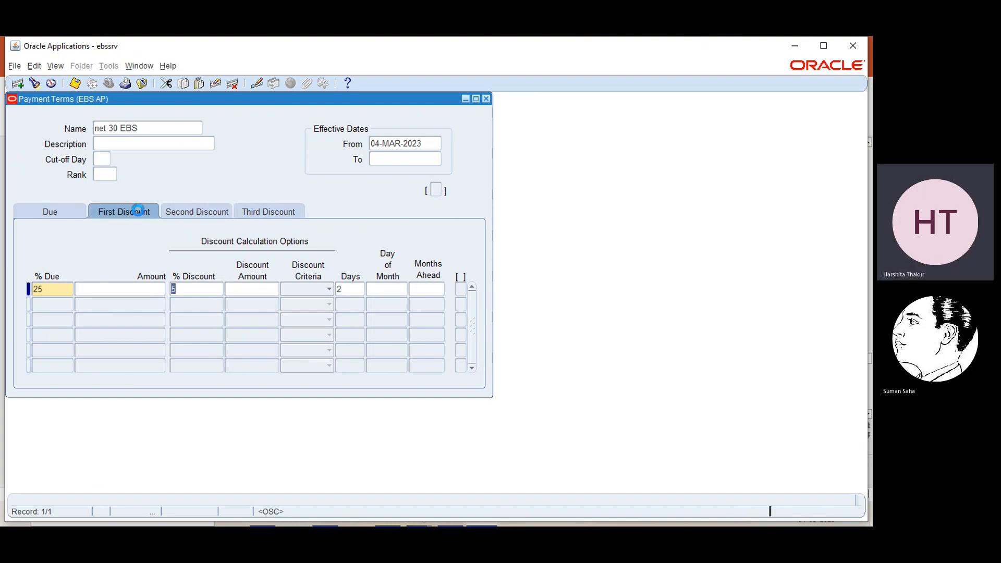
pyautogui.click(56, 306)
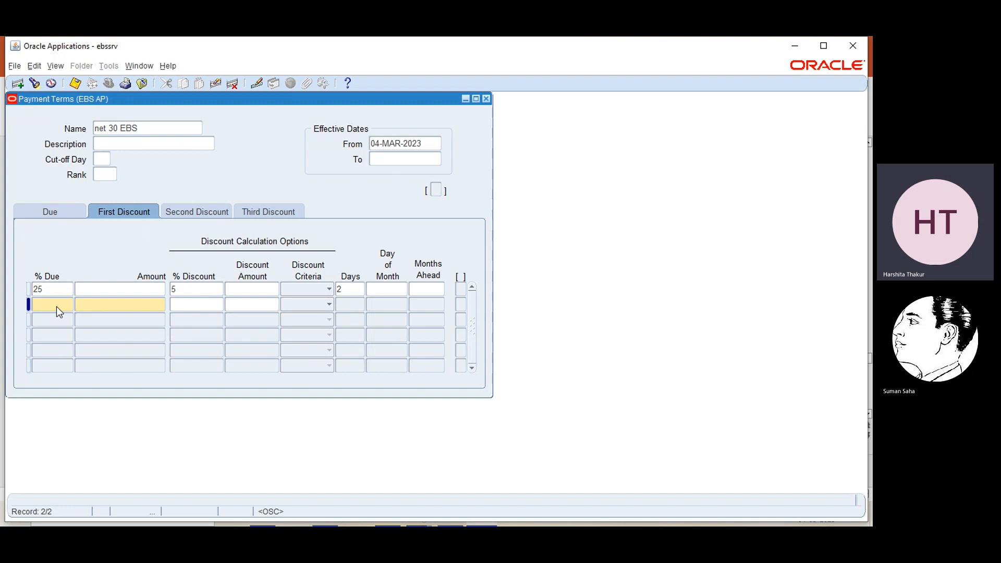
pyautogui.click(196, 306)
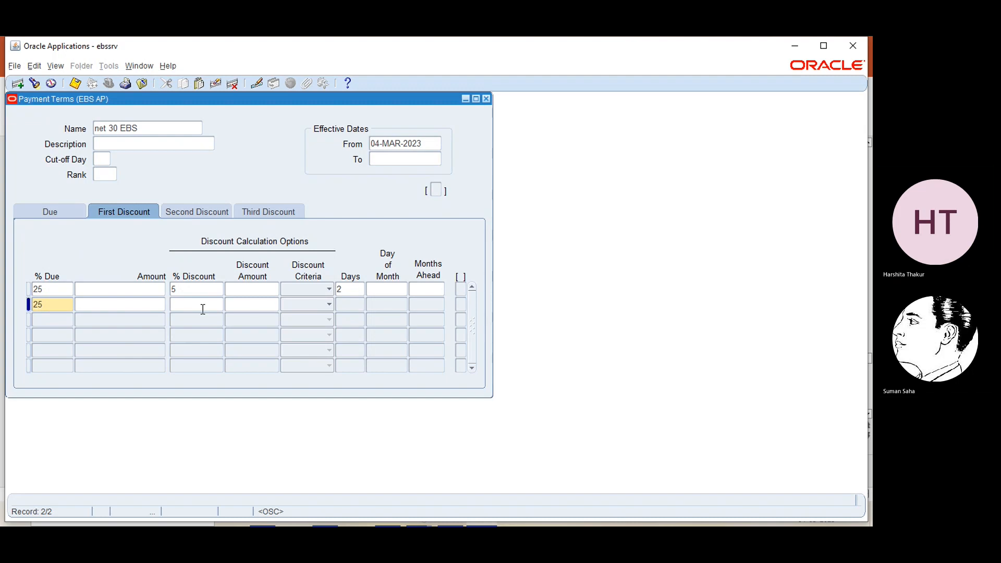
pyautogui.click(48, 210)
pyautogui.click(363, 304)
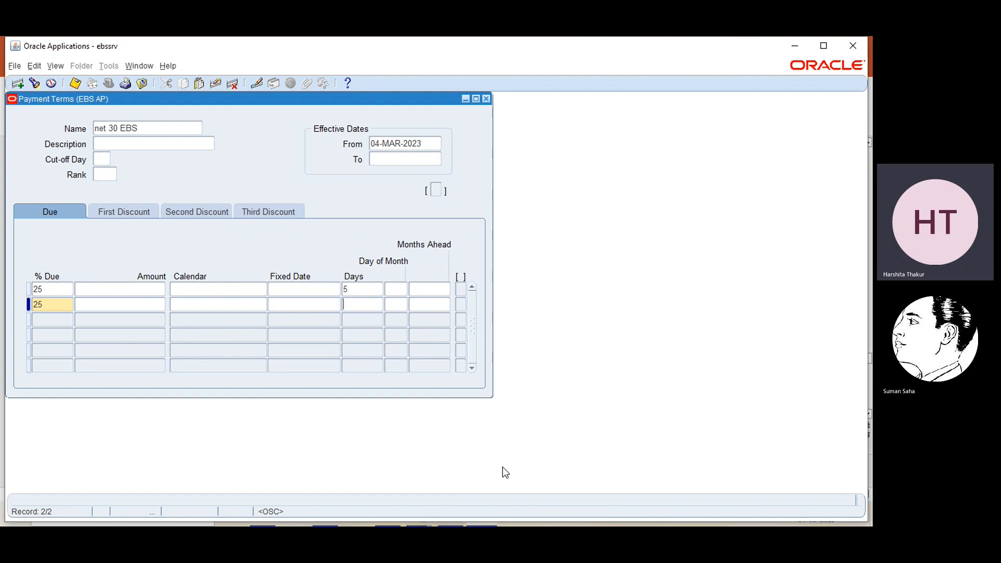
pyautogui.click(822, 45)
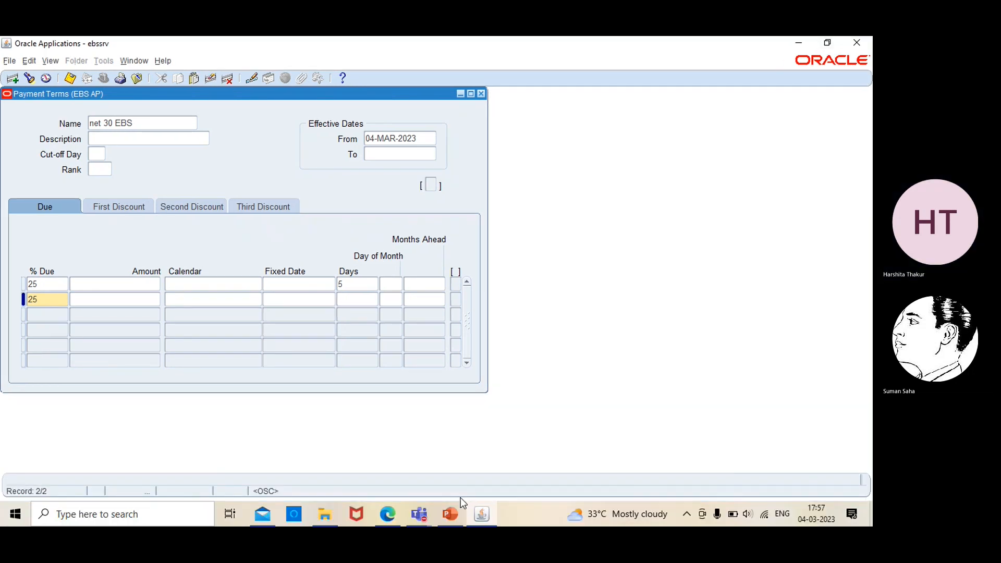
pyautogui.click(454, 517)
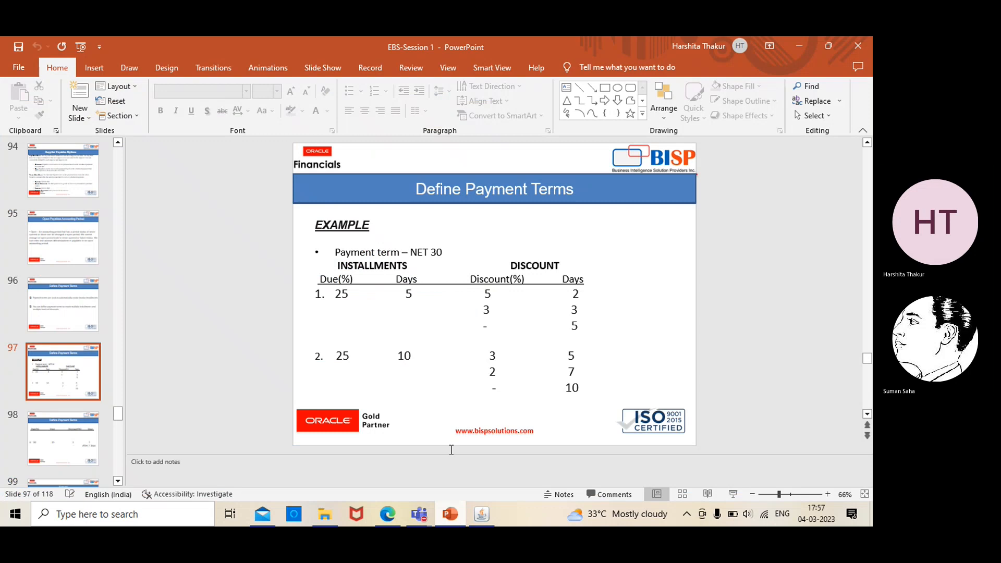
pyautogui.click(450, 512)
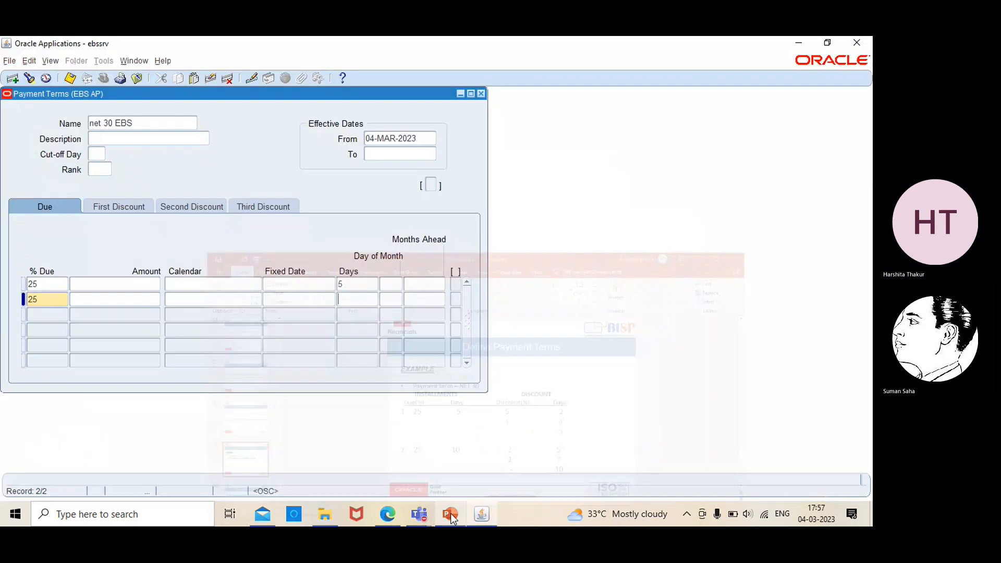
pyautogui.write('10')
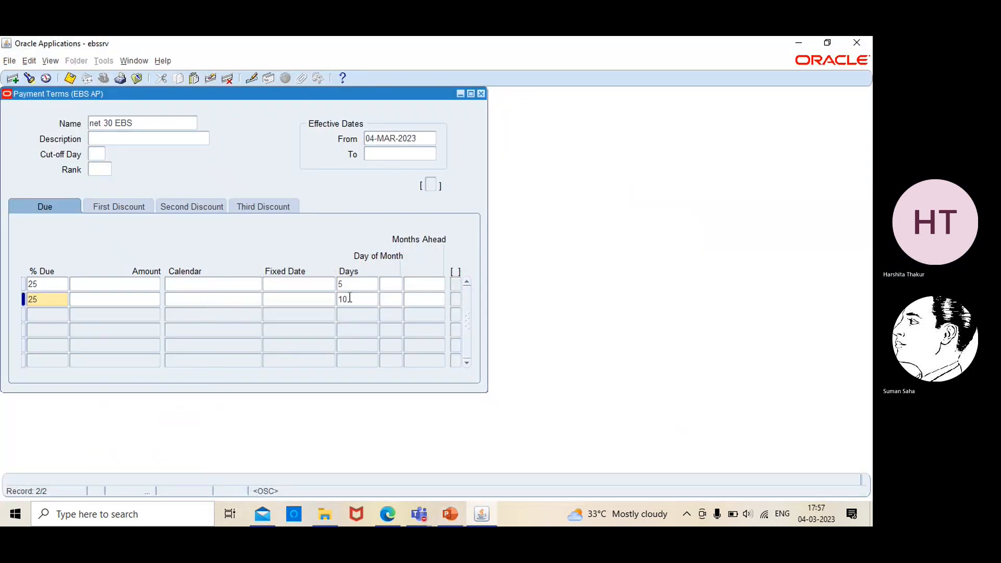
# Consult the example slide and enter the first discount on the second 25% installment as 3% within 5 days
pyautogui.click(115, 204)
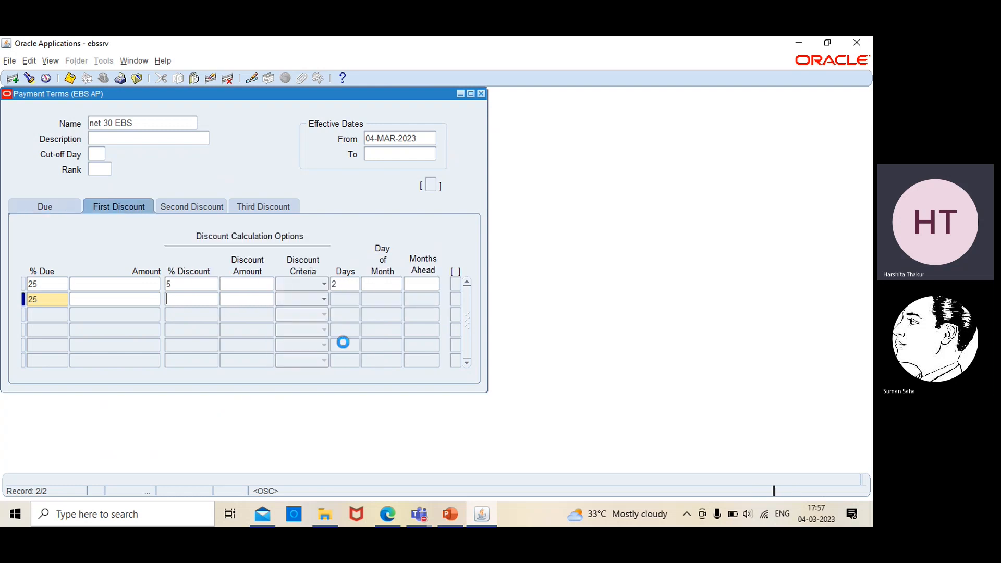
pyautogui.click(452, 514)
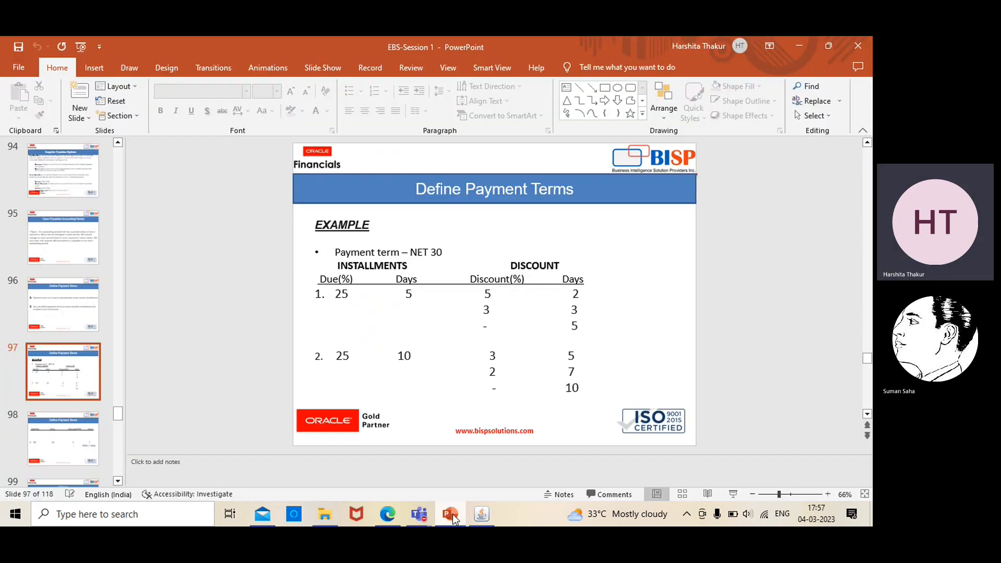
pyautogui.click(453, 514)
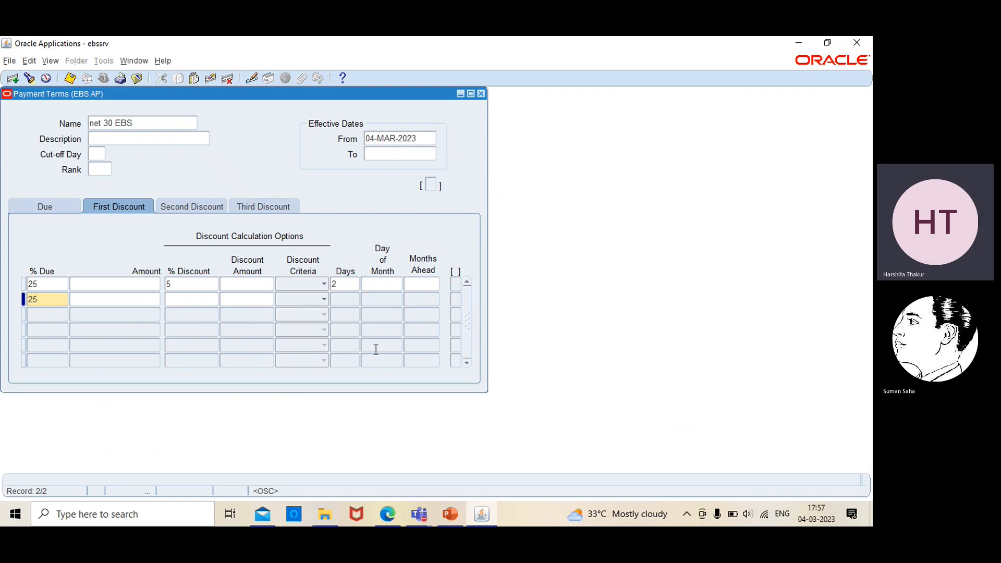
pyautogui.write('3')
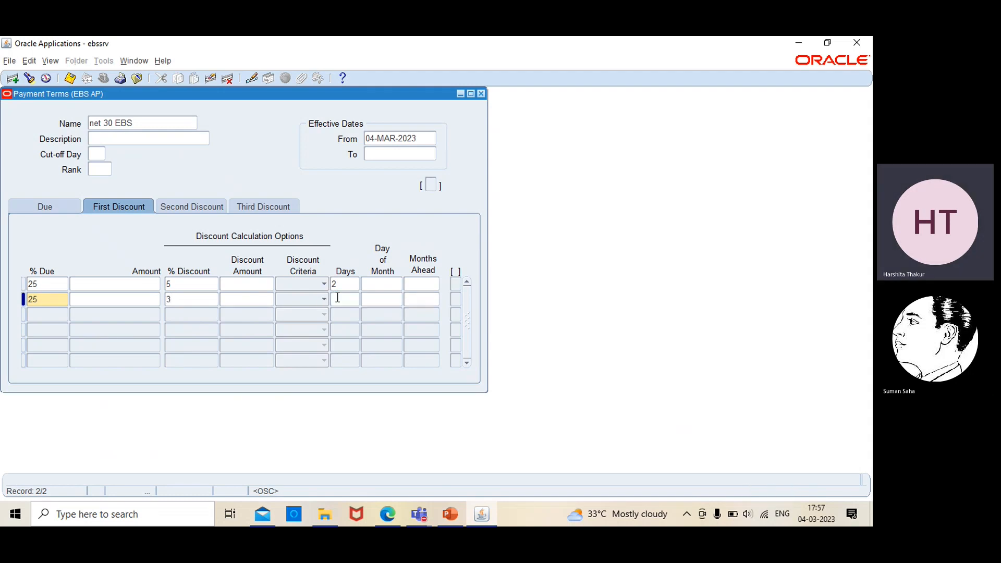
pyautogui.click(336, 299)
pyautogui.write('5')
# Consult the example slide and enter the second discount on the second 25% installment as 2% within 7 days
pyautogui.click(209, 207)
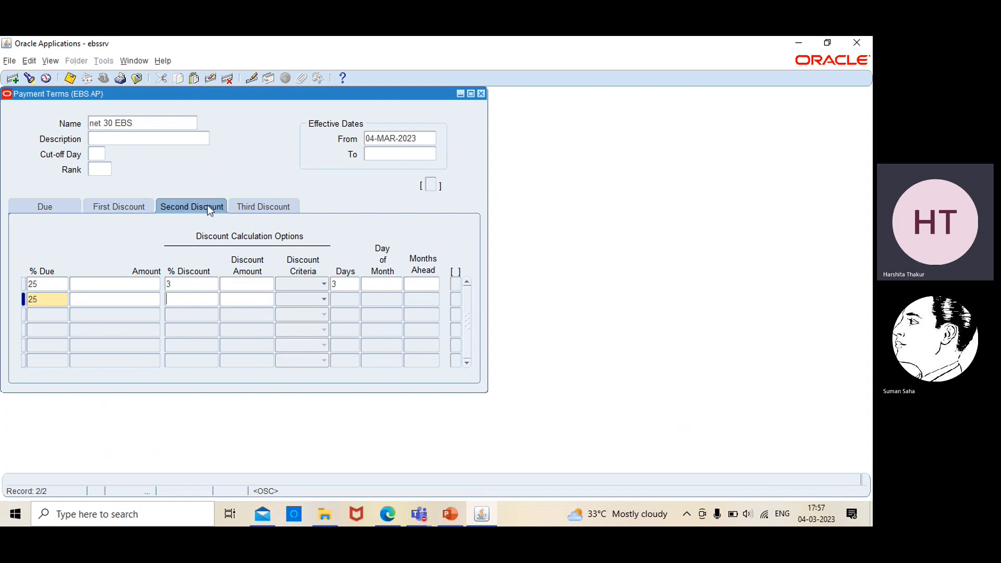
pyautogui.click(456, 519)
pyautogui.click(457, 518)
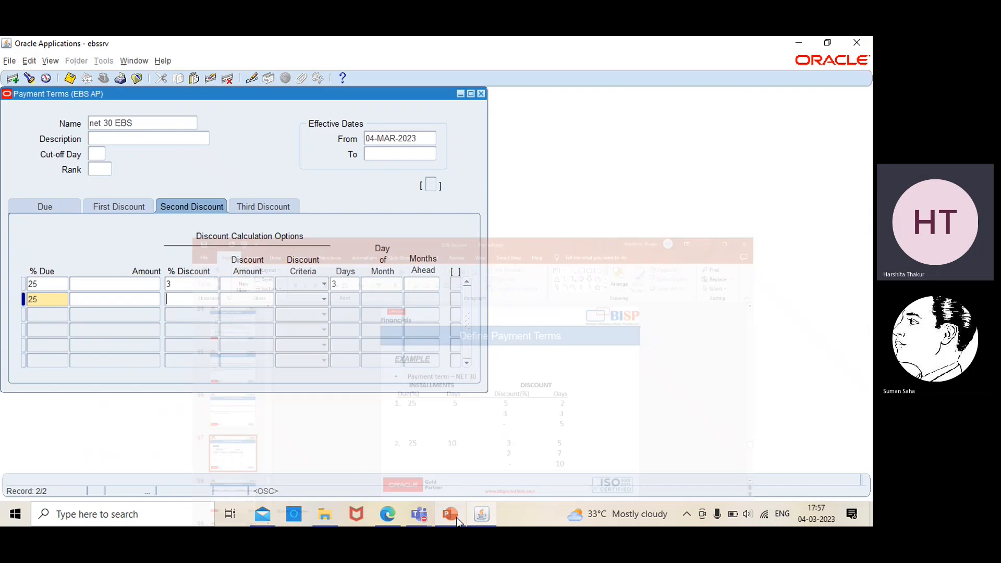
pyautogui.click(353, 296)
pyautogui.write('7')
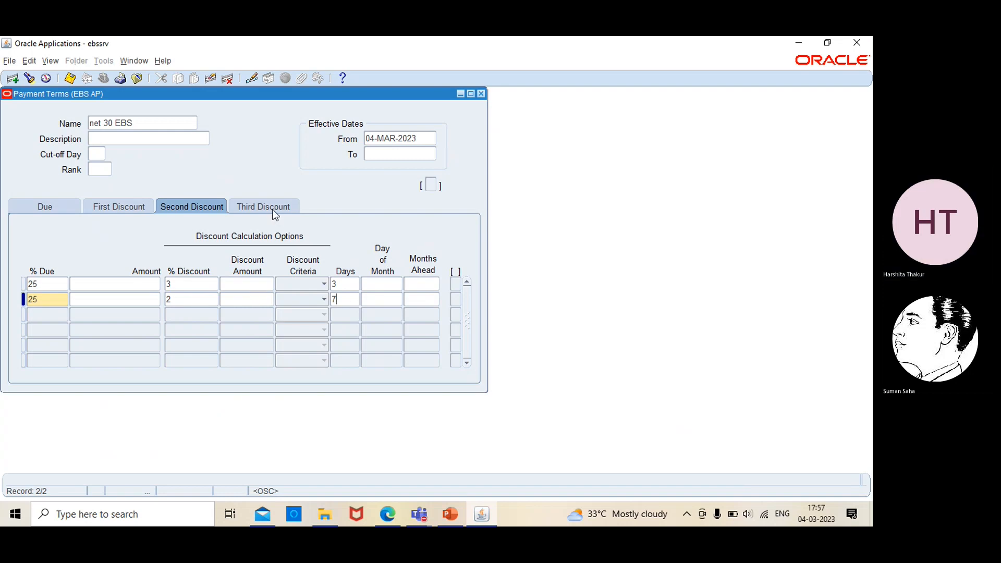
# Try to start a third installment line, and enter 3 days for the second discount on the second 25% installment
pyautogui.click(48, 317)
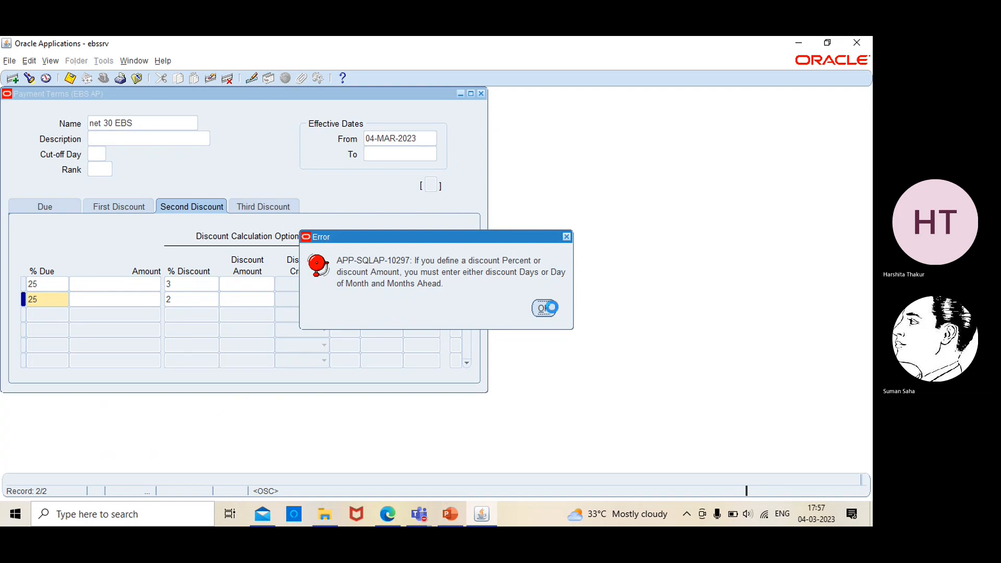
pyautogui.click(552, 308)
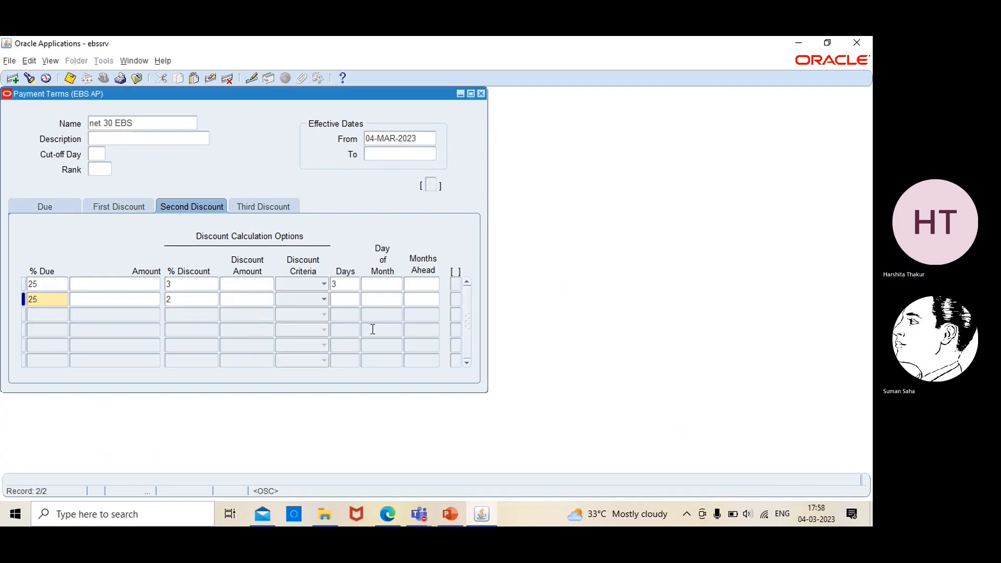
pyautogui.write('3')
# Check the example slide and re-enter 5 days for the first discount on the second 25% installment
pyautogui.click(135, 209)
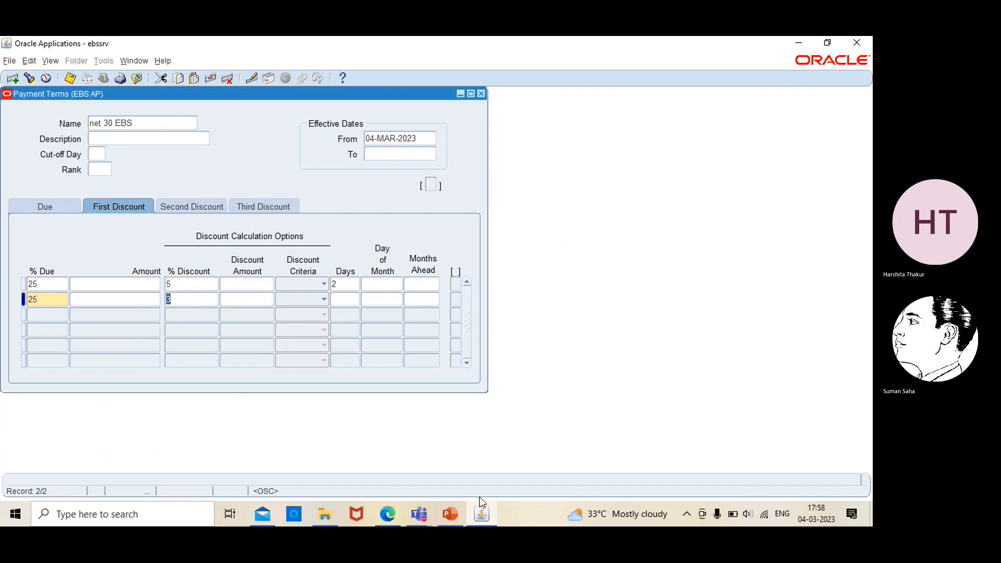
pyautogui.click(458, 510)
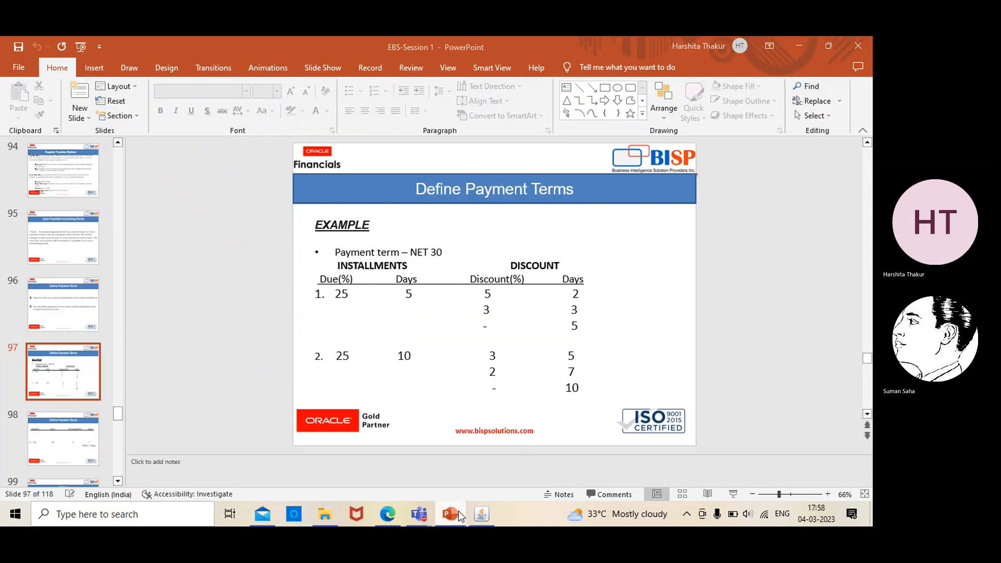
pyautogui.click(458, 511)
pyautogui.click(346, 298)
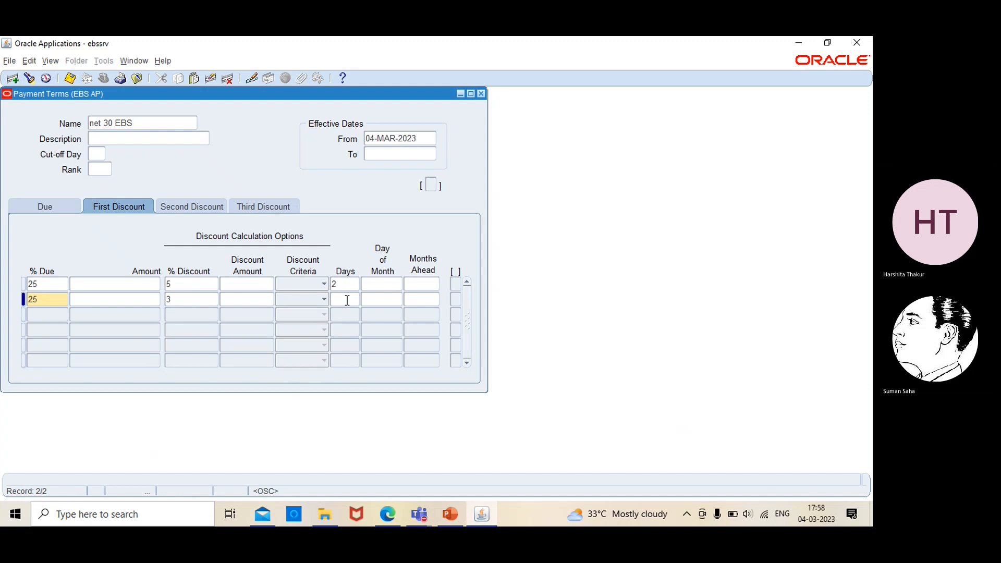
# Check the example slide, set the second discount on the second 25% installment to 7 days, and review its first discount
pyautogui.click(451, 513)
pyautogui.click(451, 513)
pyautogui.click(189, 203)
pyautogui.doubleClick(344, 302)
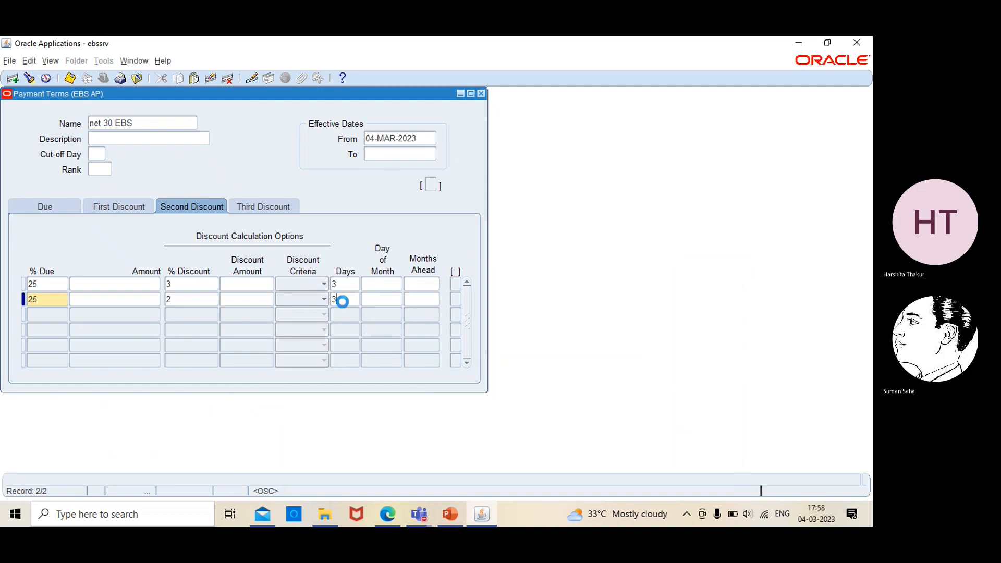
pyautogui.press('BackSpace')
pyautogui.write('7')
pyautogui.click(143, 207)
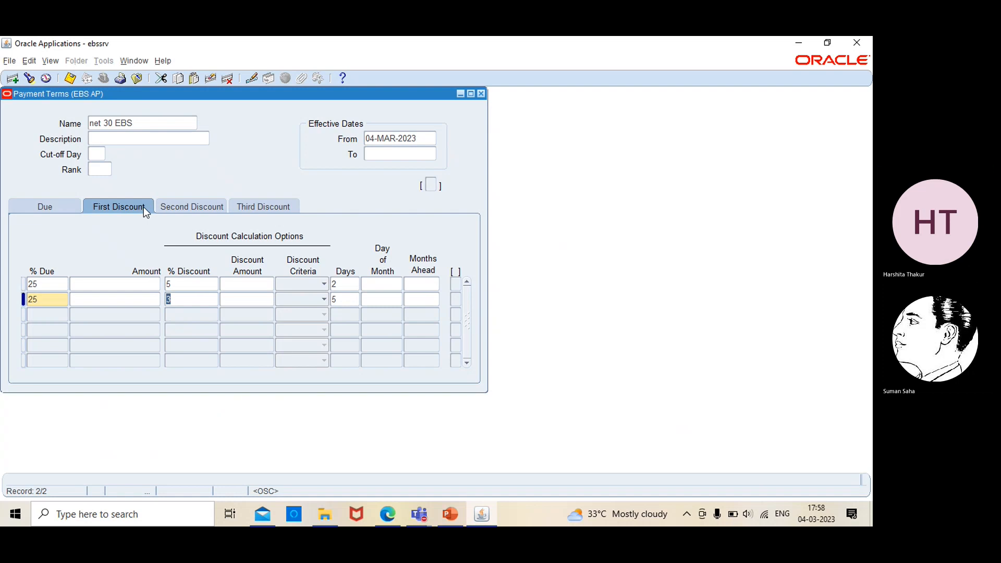
# Look up the third installment on the next example slide and add a line with 50% due in 15 days
pyautogui.click(69, 206)
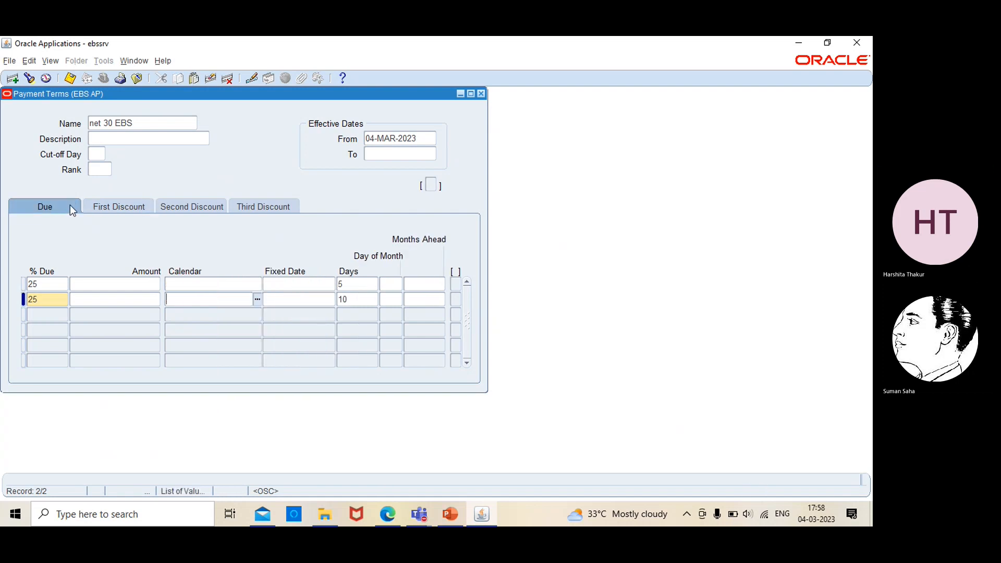
pyautogui.click(54, 313)
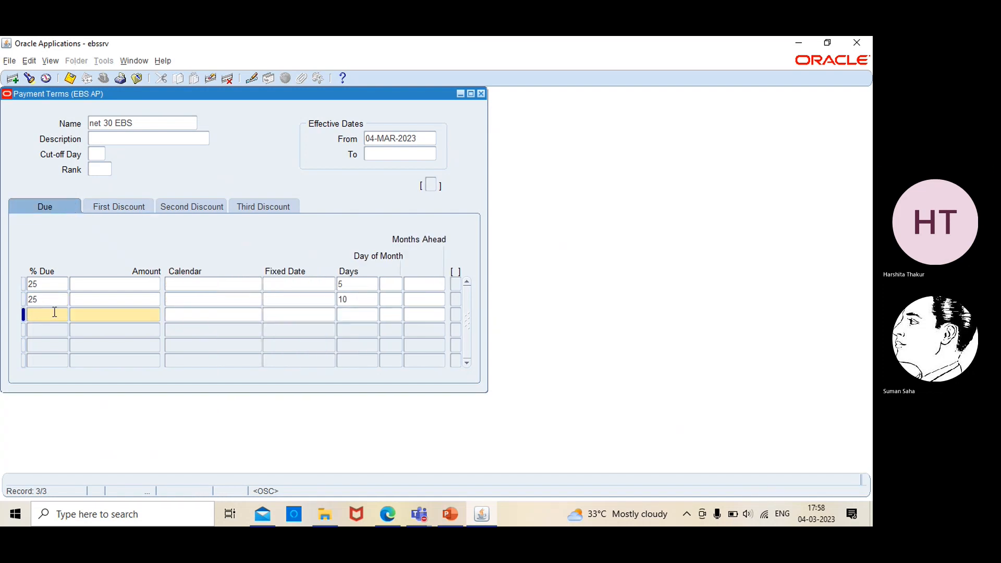
pyautogui.click(456, 521)
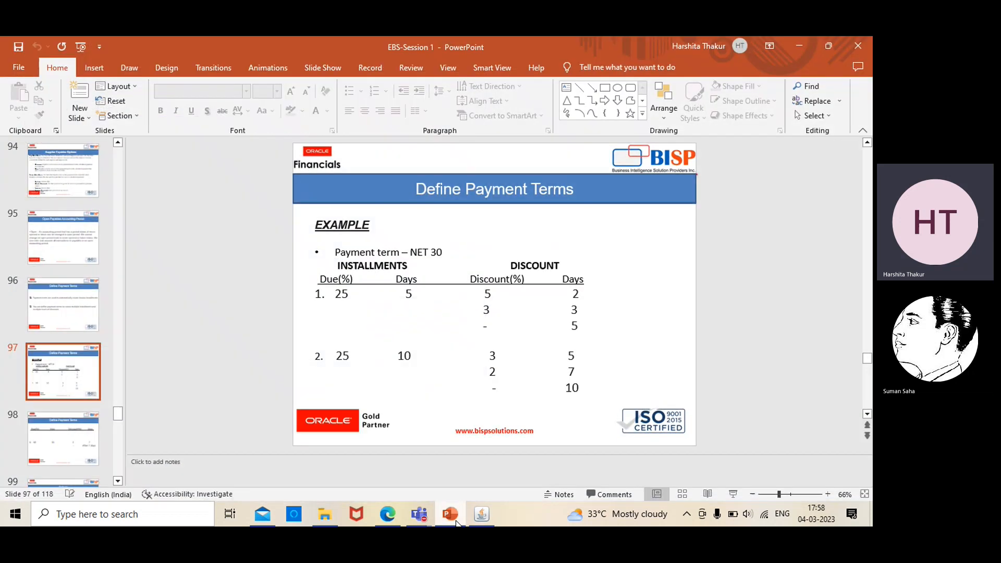
pyautogui.scroll(-1, 220, 364)
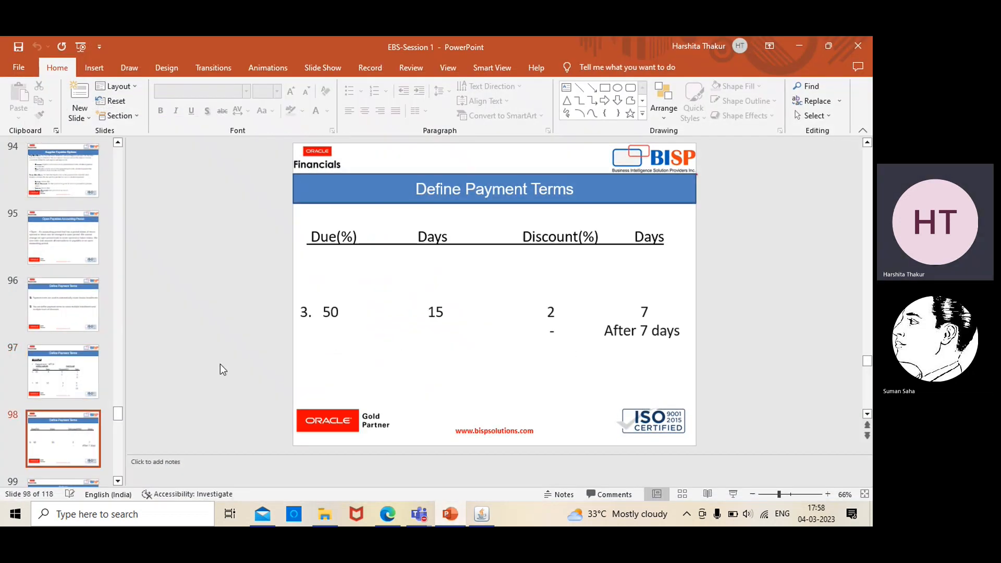
pyautogui.click(481, 515)
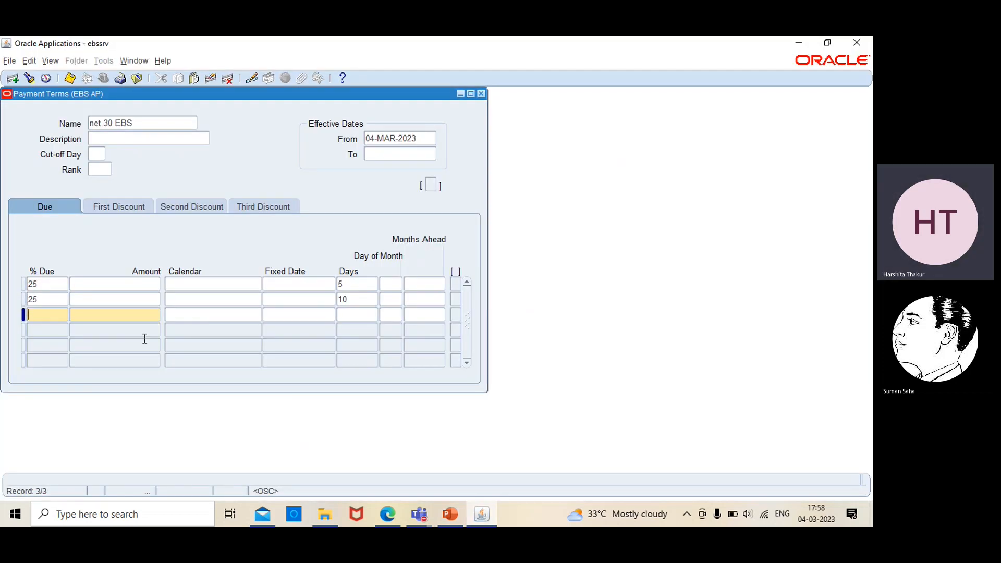
pyautogui.write('50')
pyautogui.click(348, 315)
pyautogui.write('15')
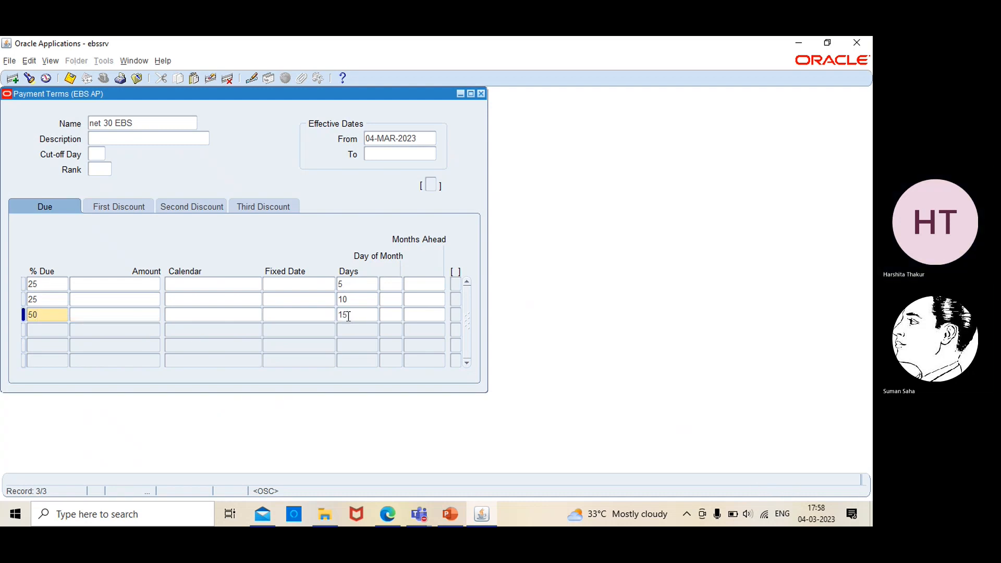
# Enter the first discount on the 50% installment as 2% within 7 days, checking the example slide
pyautogui.click(124, 208)
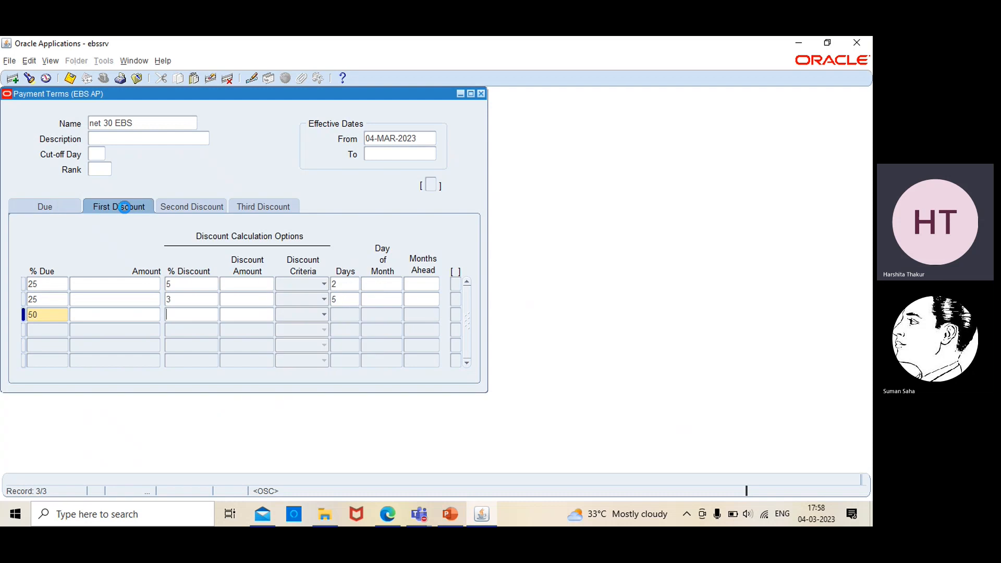
pyautogui.click(203, 318)
pyautogui.write('2')
pyautogui.click(449, 511)
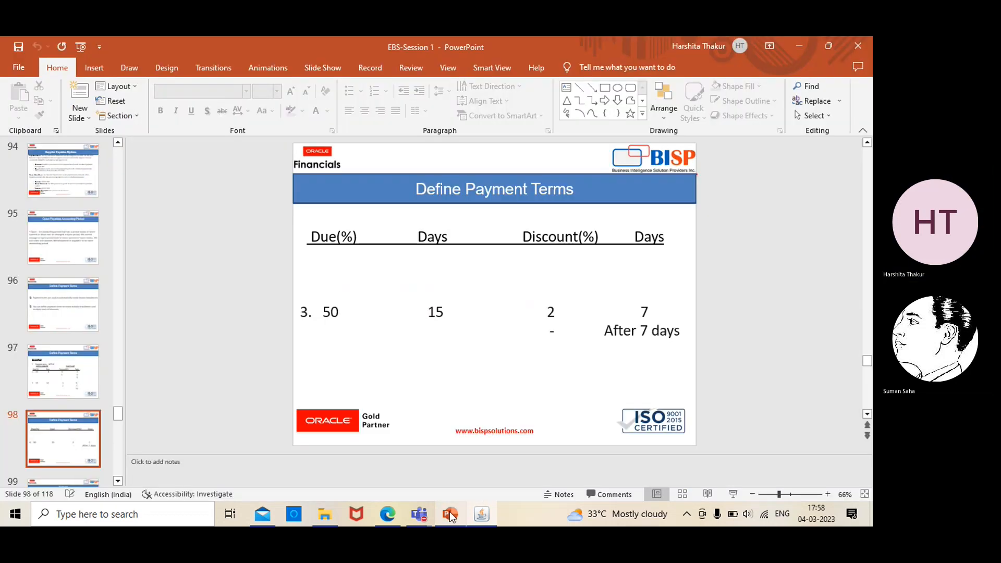
pyautogui.click(449, 511)
pyautogui.click(341, 311)
pyautogui.write('7')
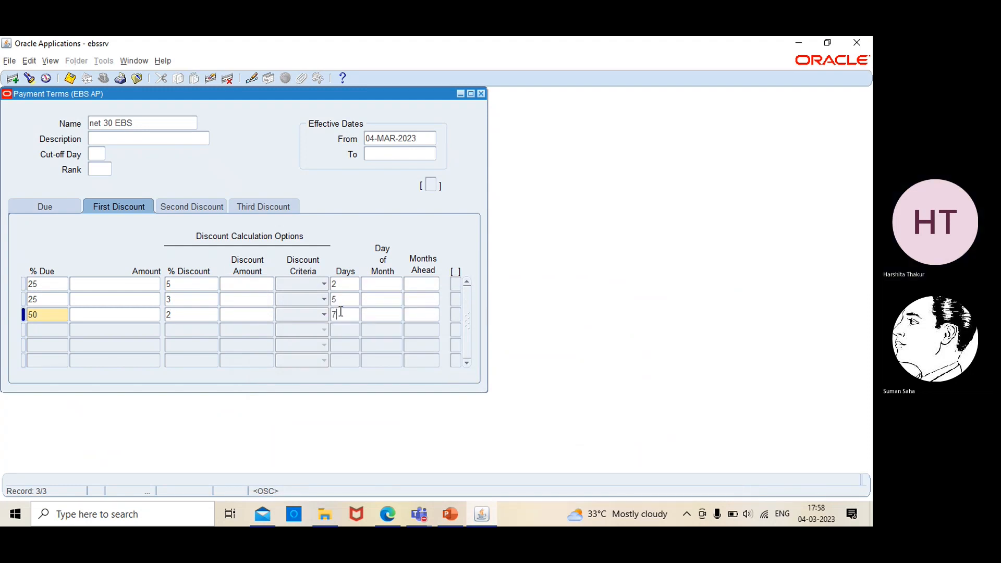
# Re-enter 7 days for the first discount on the 50% installment and save the payment term
pyautogui.click(30, 207)
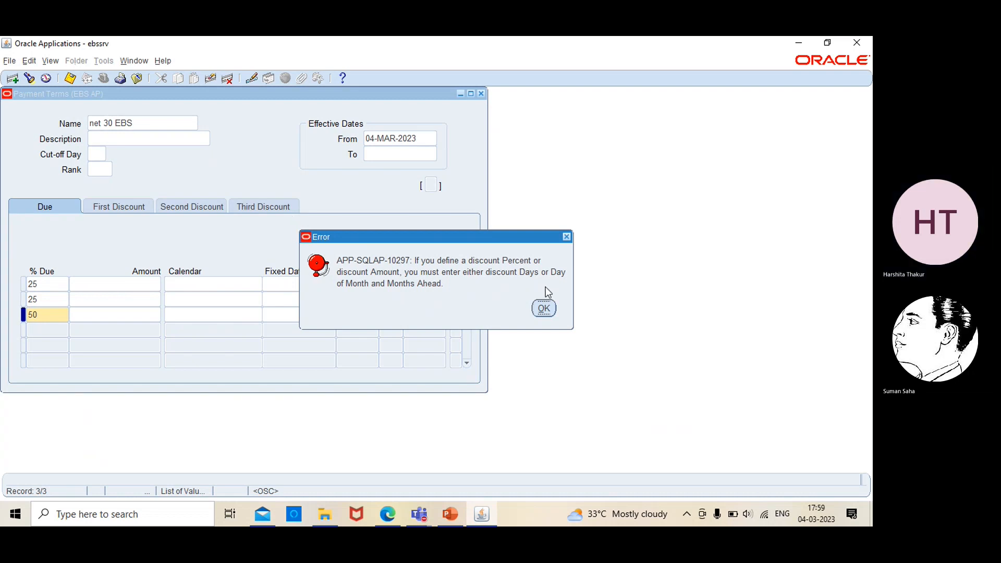
pyautogui.click(543, 308)
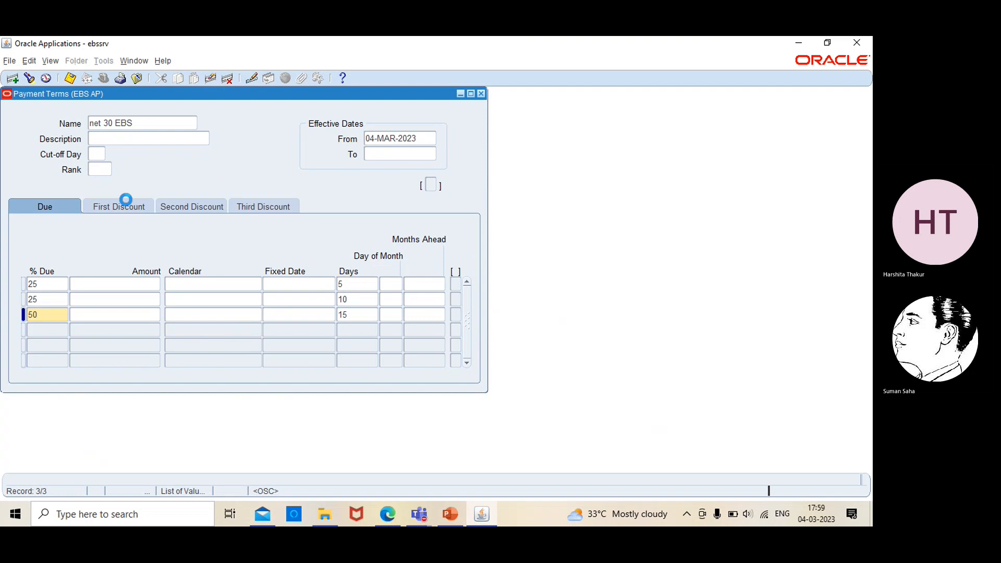
pyautogui.click(126, 201)
pyautogui.click(348, 316)
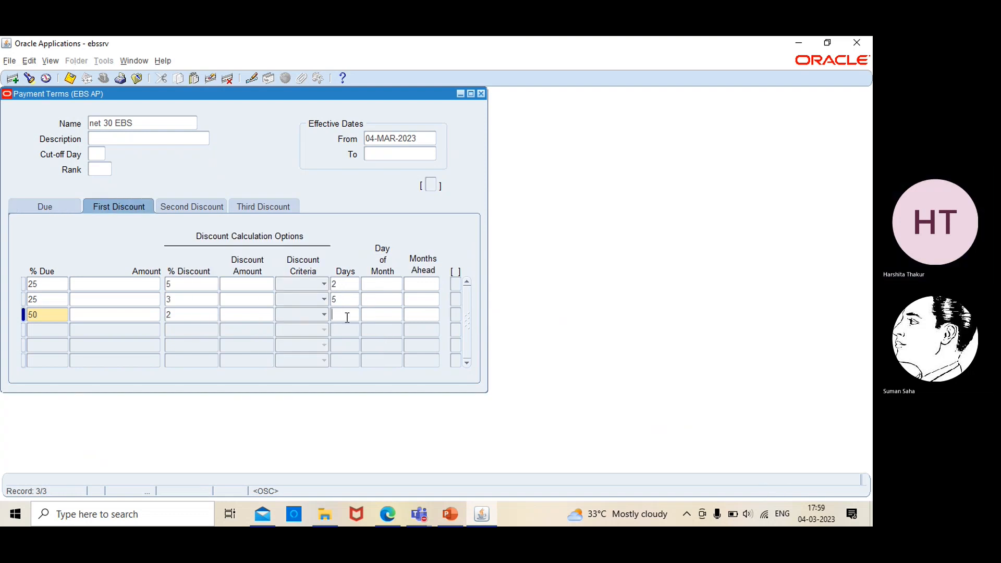
pyautogui.write('7')
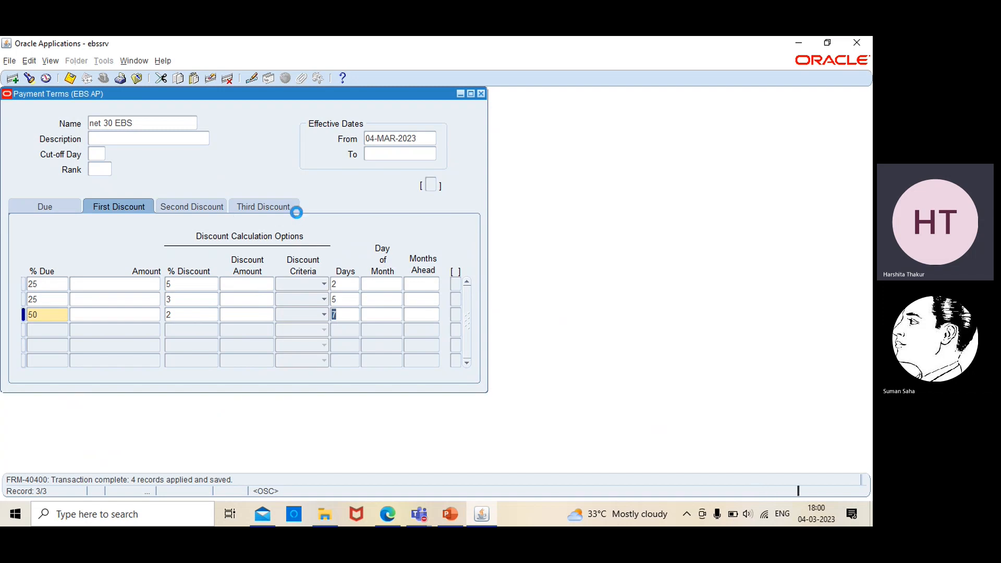
# Save the net 30 EBS payment term once more and close the Payment Terms form
pyautogui.hotkey('ctrl', 's')
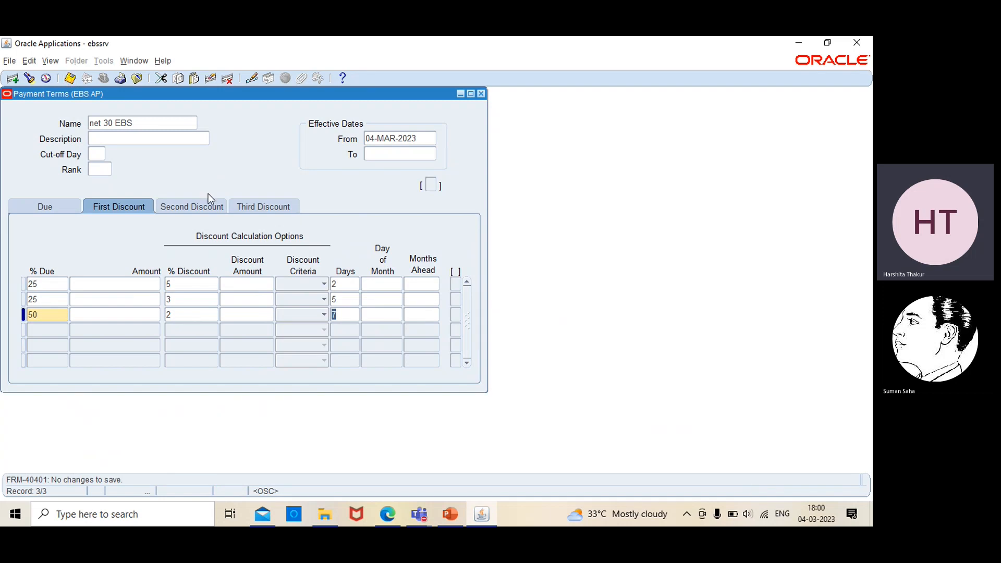
pyautogui.click(483, 94)
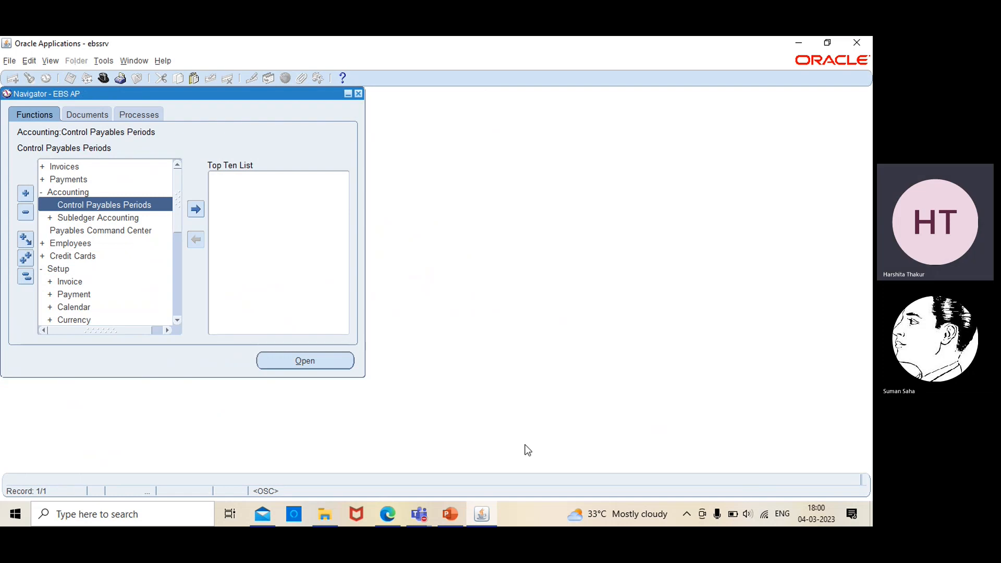
# Switch to the EBS-Session 1 presentation in PowerPoint and review the earlier slides from Define Payment Terms back to Exchange Rate Type
pyautogui.click(453, 514)
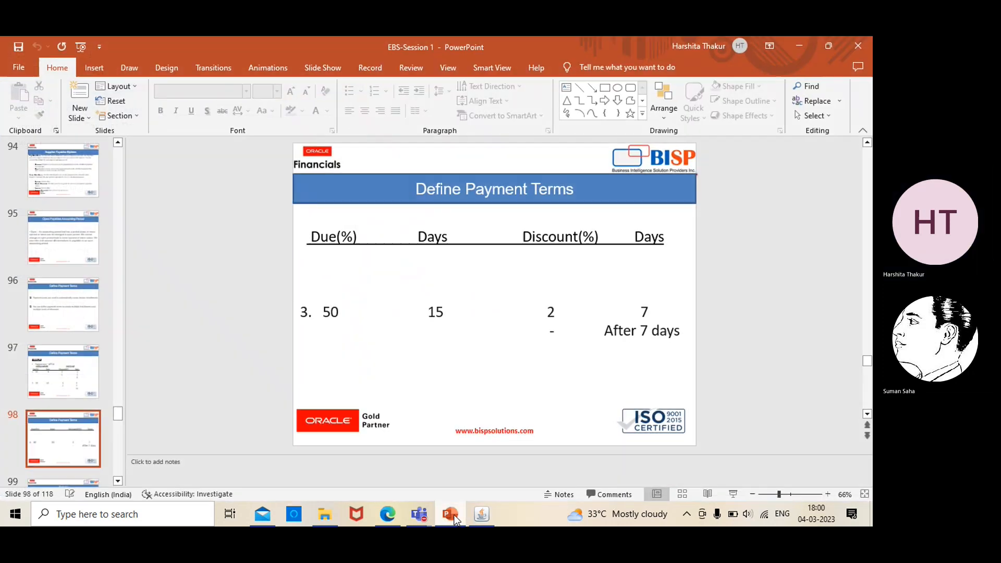
pyautogui.press('pageup')
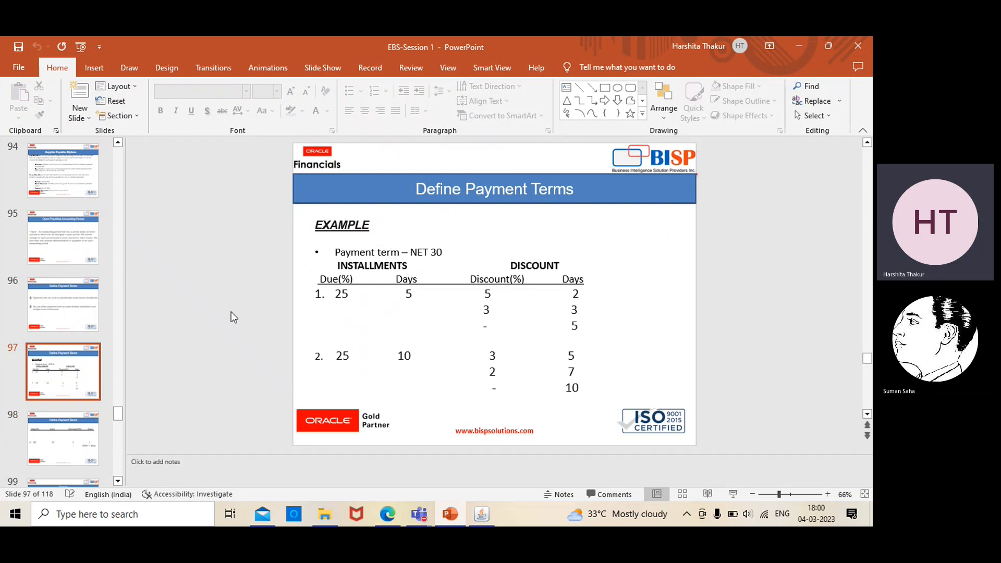
pyautogui.press('pageup')
pyautogui.press('pageup')
pyautogui.press('pageup')
pyautogui.press('pageup')
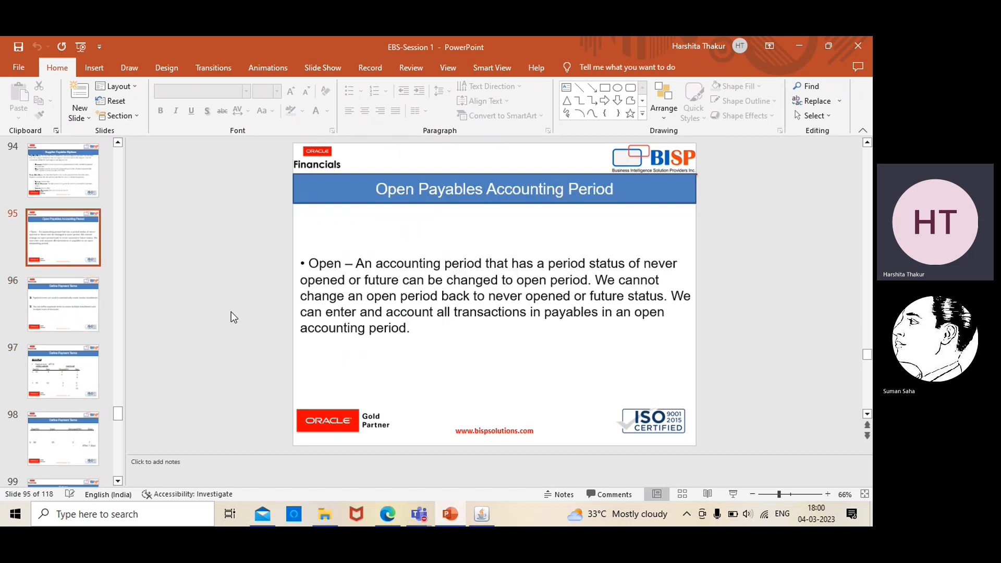
pyautogui.press('pageup')
pyautogui.press('pageup')
pyautogui.press('pageup')
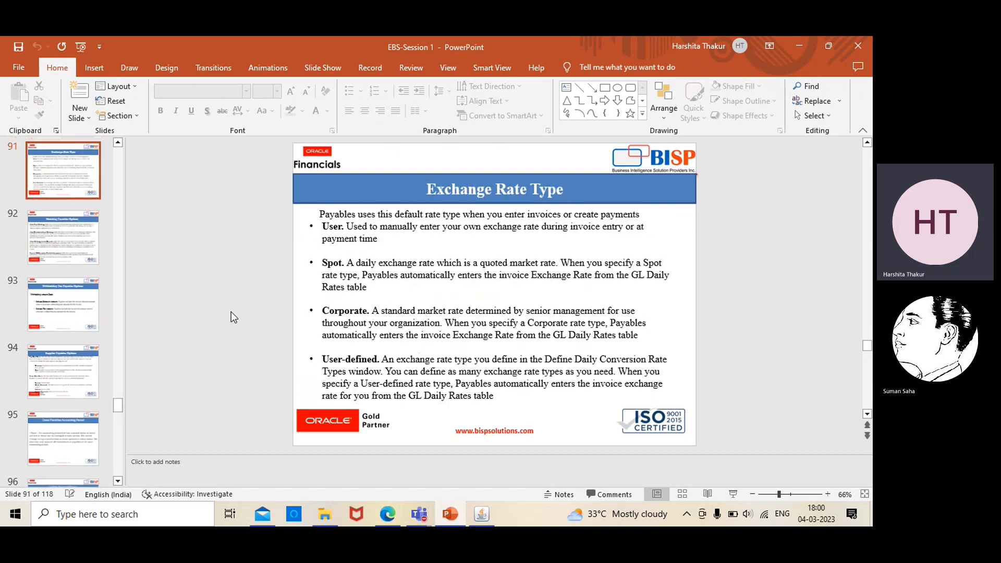